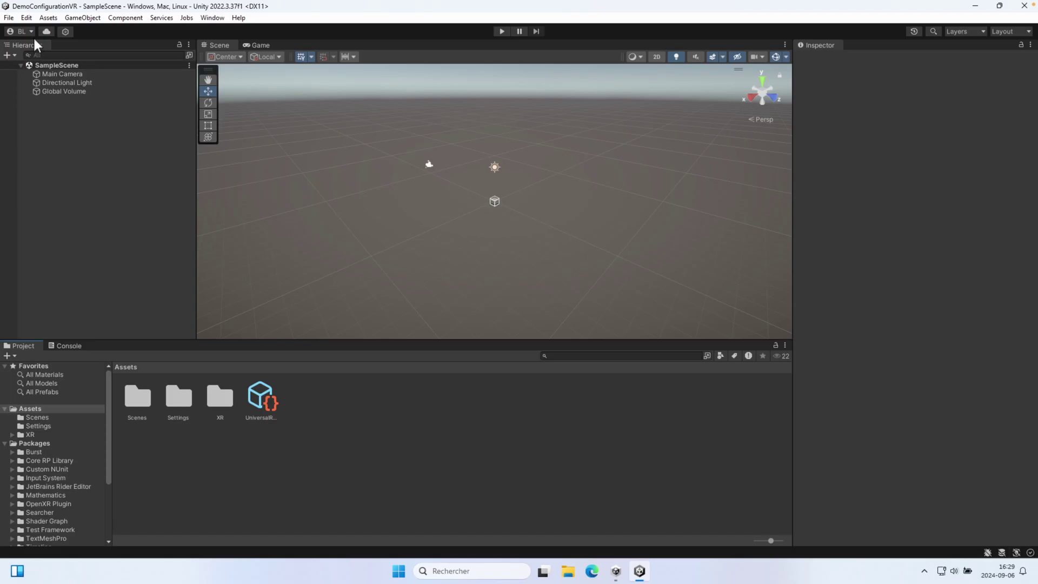
Review the plug-in providers under XR Plug-in Management in the project settings, then close the settings.
{"action": "left_click", "coordinate": [26, 18]}
{"action": "left_click", "coordinate": [100, 383]}
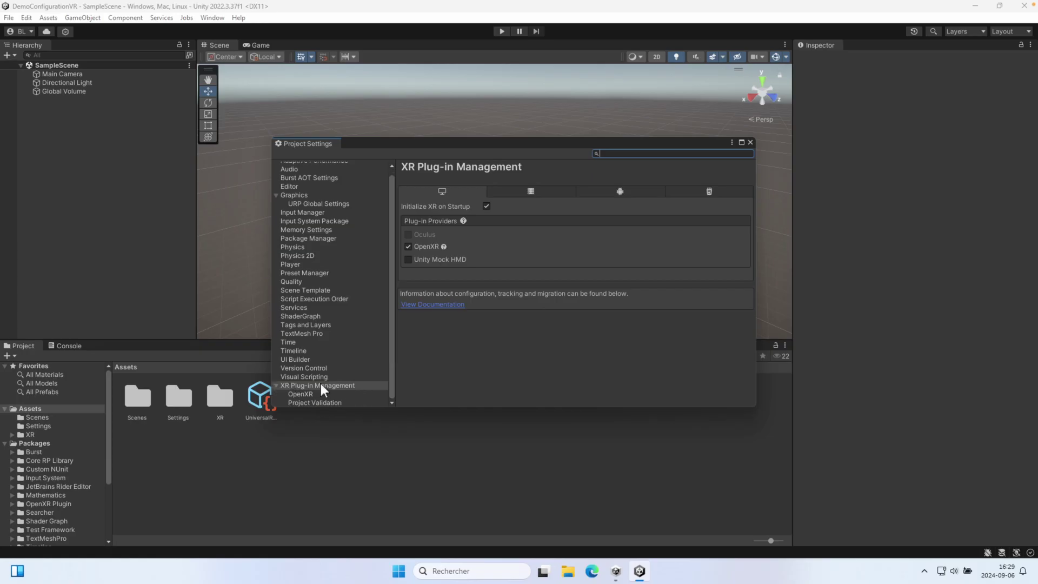
{"action": "left_click", "coordinate": [335, 386]}
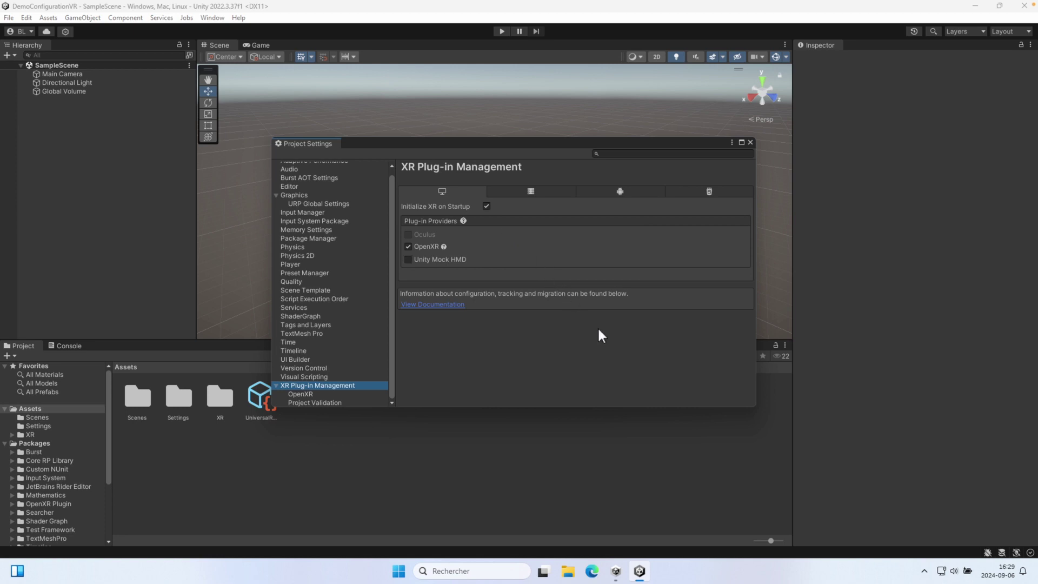
{"action": "left_click", "coordinate": [750, 142]}
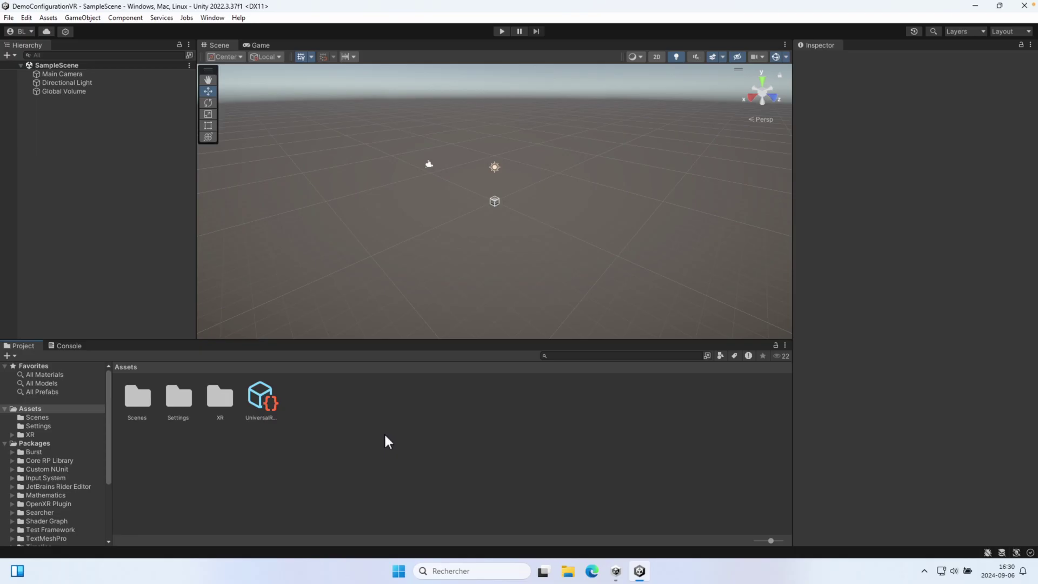
Find the XR Interaction Toolkit in the Unity Registry by searching "xr" and install the package in the project.
{"action": "left_click", "coordinate": [216, 18]}
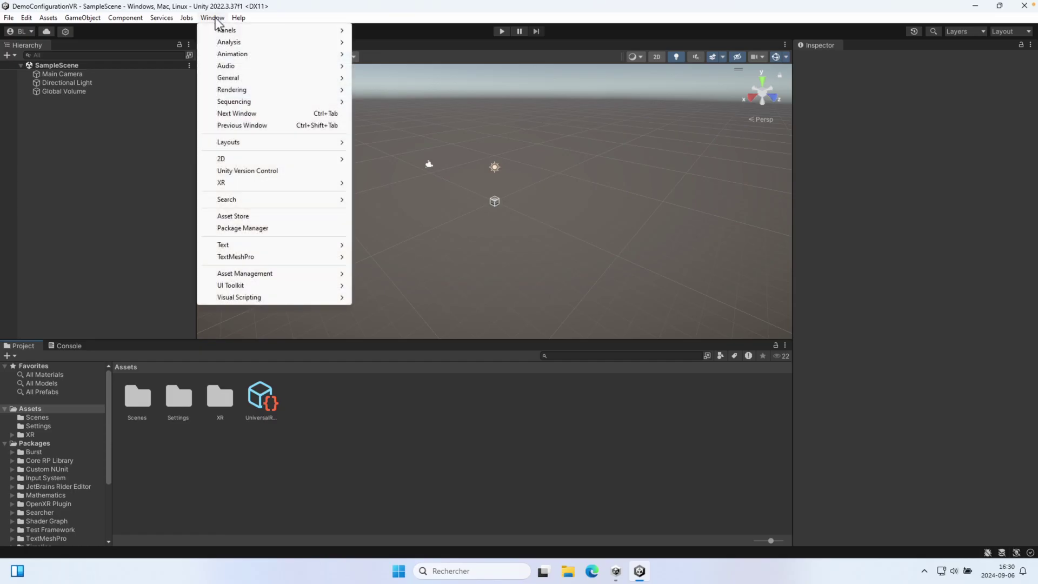
{"action": "left_click", "coordinate": [258, 228]}
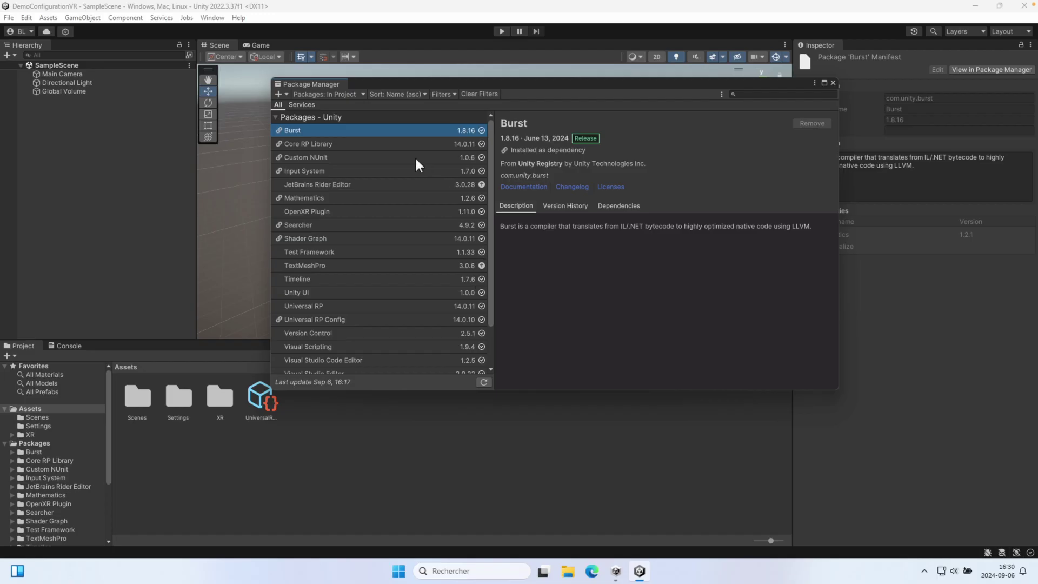
{"action": "left_click", "coordinate": [346, 95]}
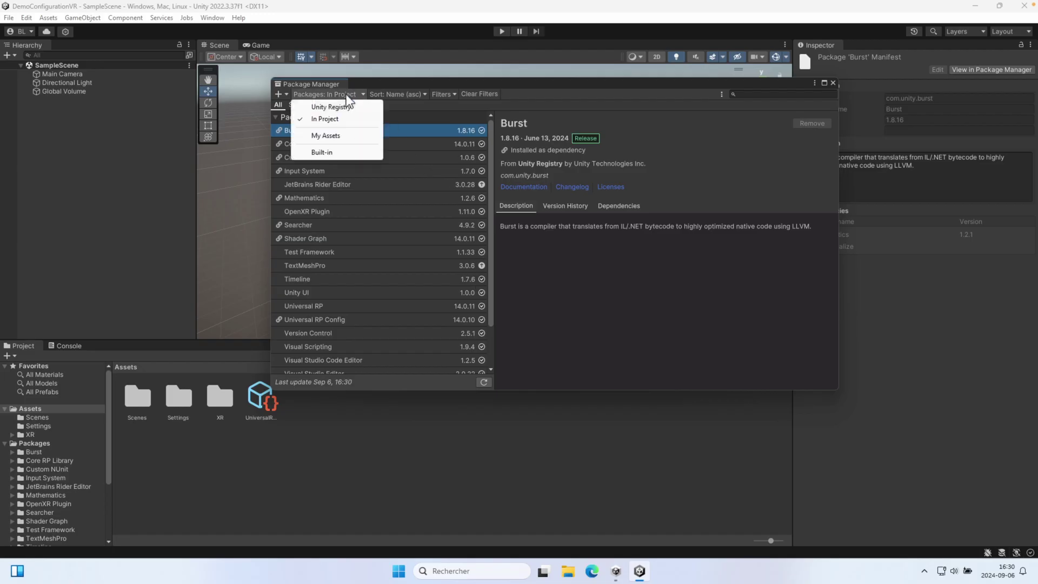
{"action": "left_click", "coordinate": [347, 107]}
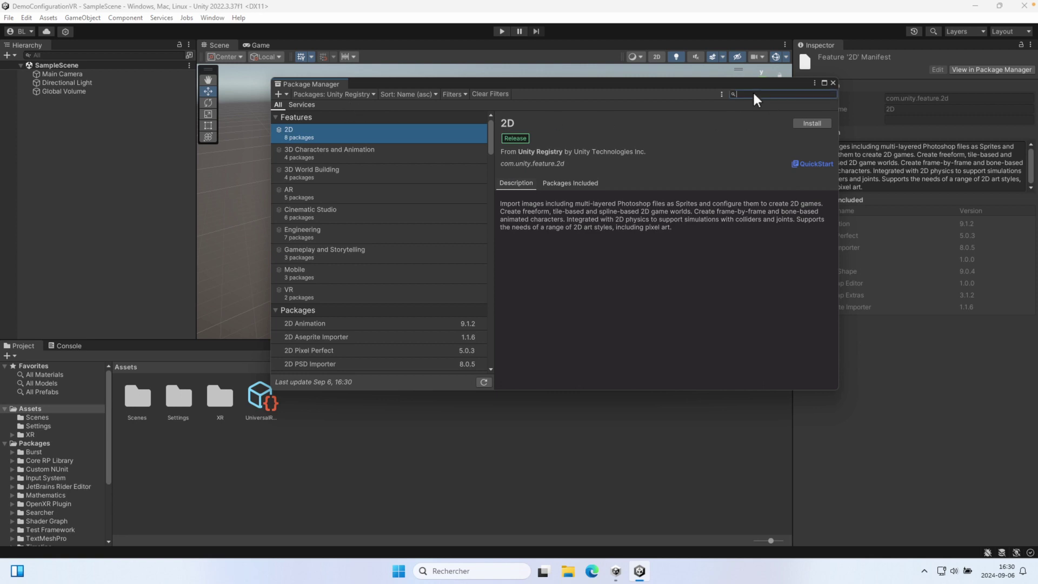
{"action": "type", "text": "xr"}
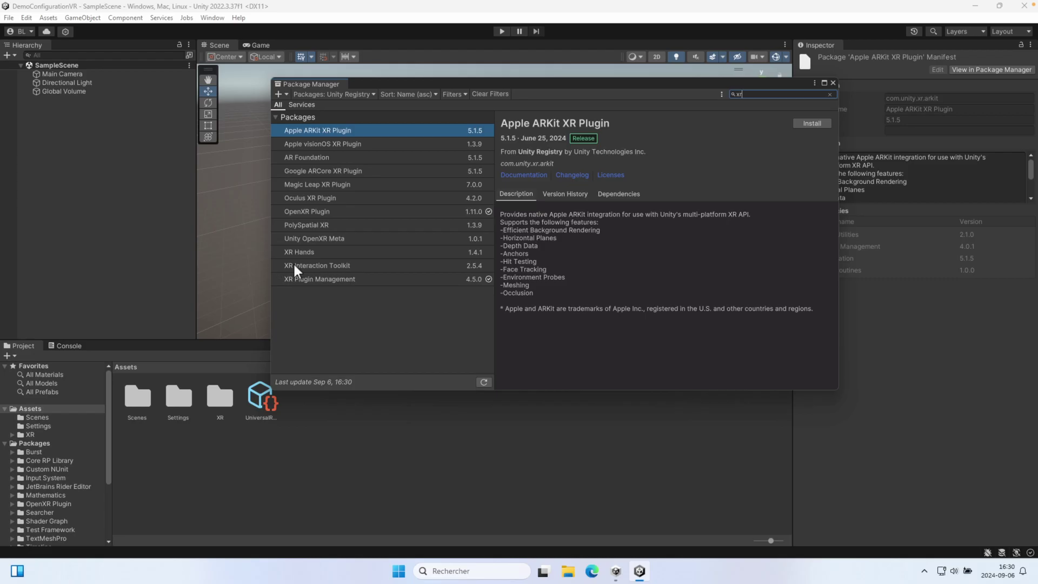
{"action": "left_click", "coordinate": [340, 266]}
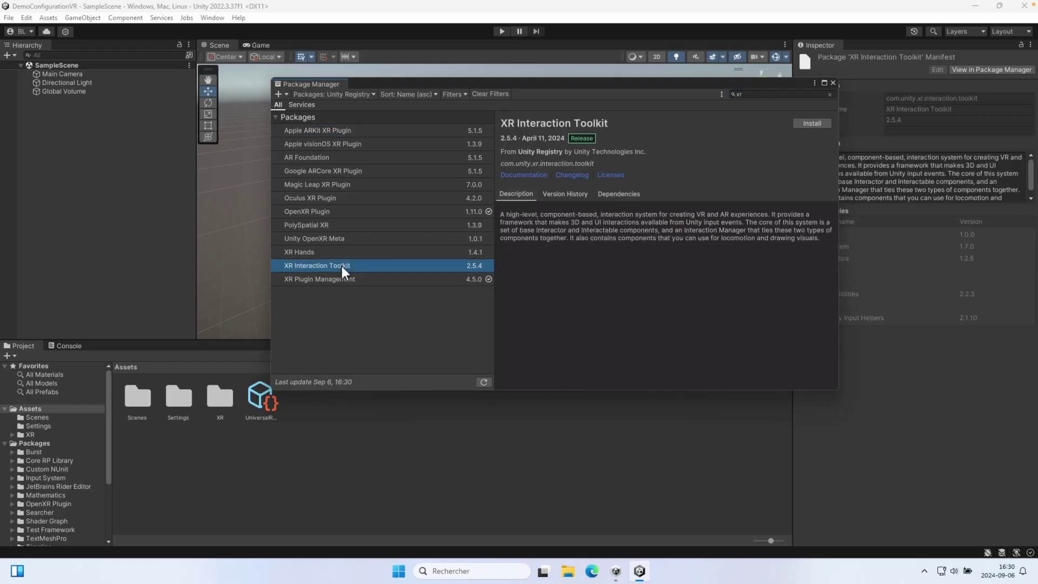
{"action": "left_click", "coordinate": [811, 124]}
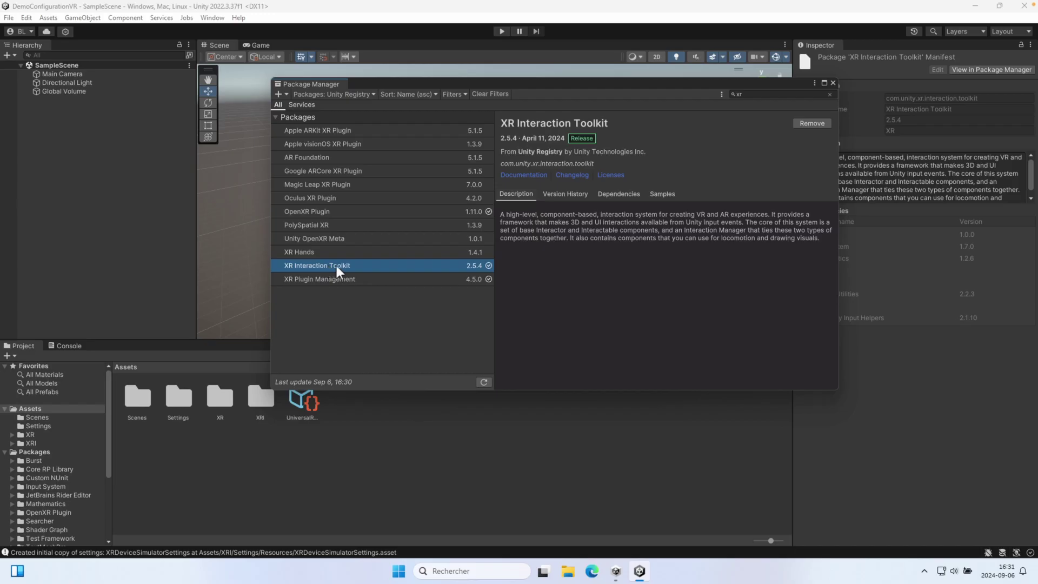
{"action": "left_click", "coordinate": [832, 84]}
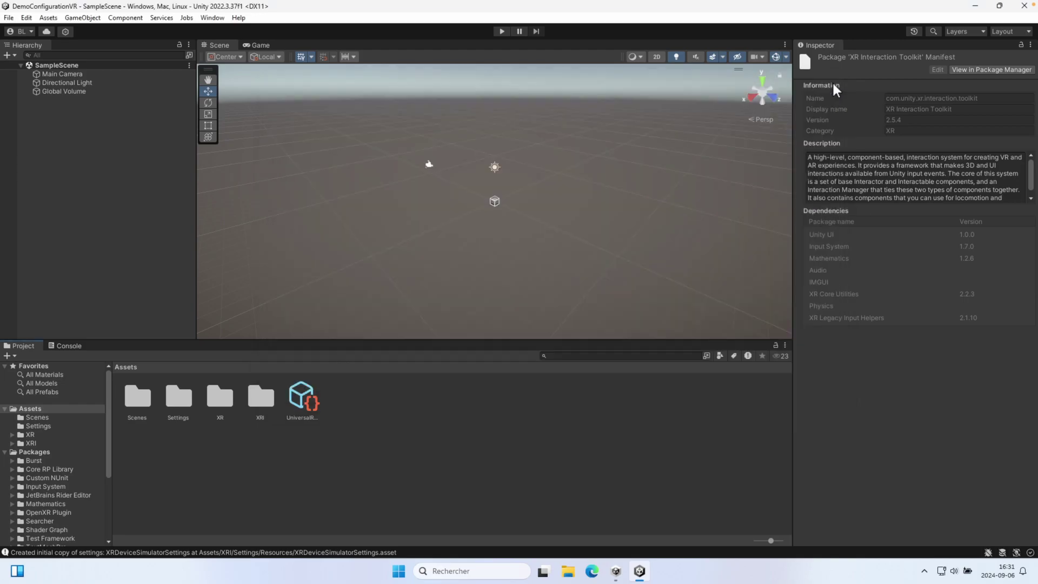
Examine the XR Interaction Toolkit project settings, including its list of interaction layers, and close the settings.
{"action": "left_click", "coordinate": [27, 17]}
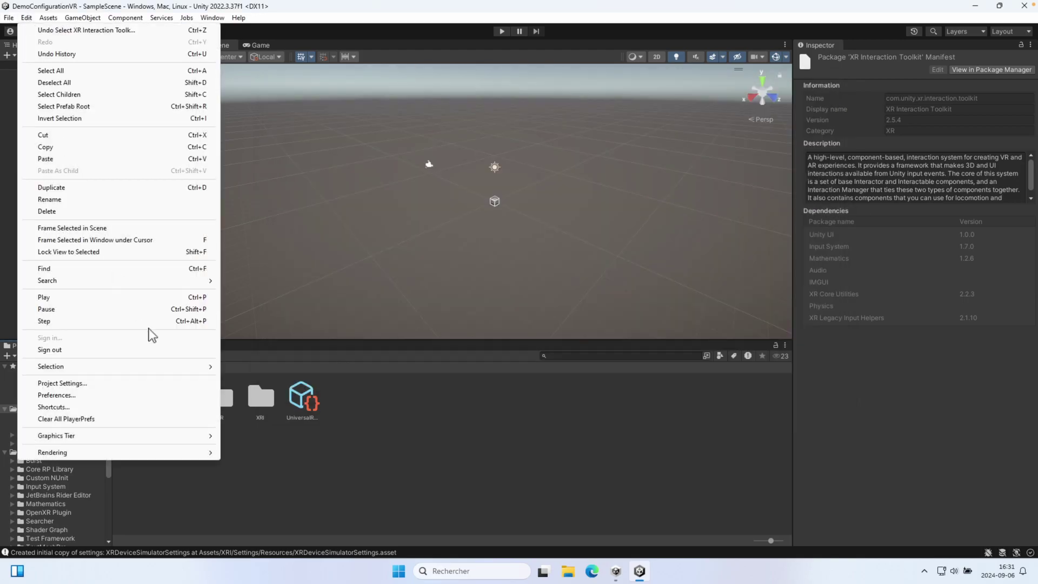
{"action": "left_click", "coordinate": [136, 384]}
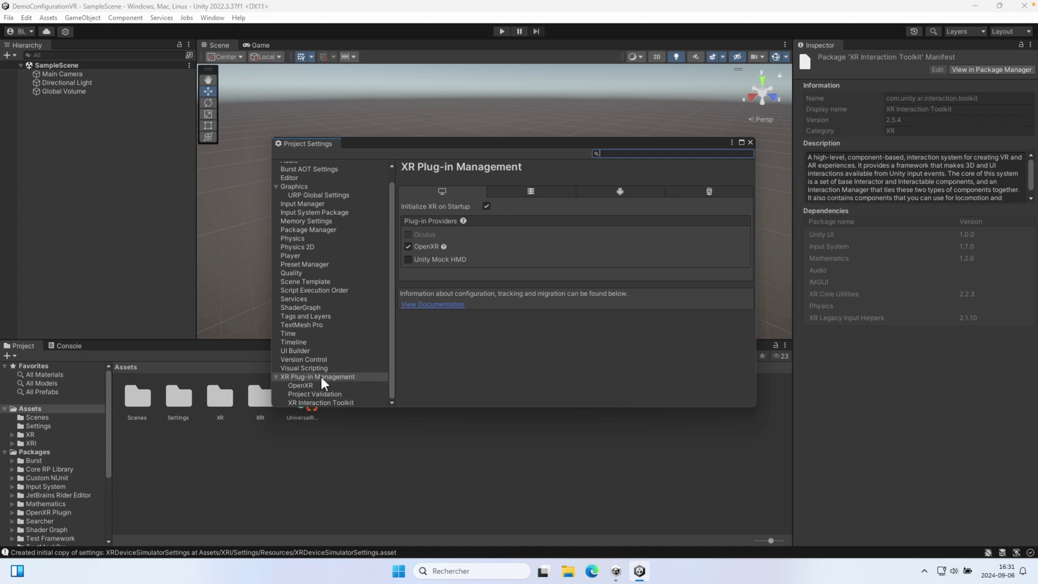
{"action": "left_click", "coordinate": [299, 403]}
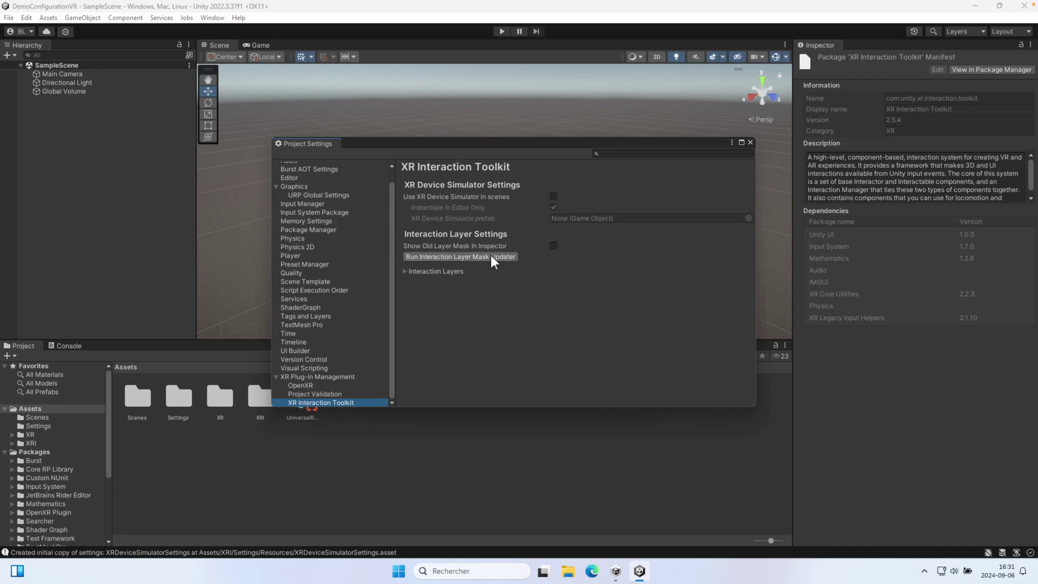
{"action": "left_click", "coordinate": [405, 271]}
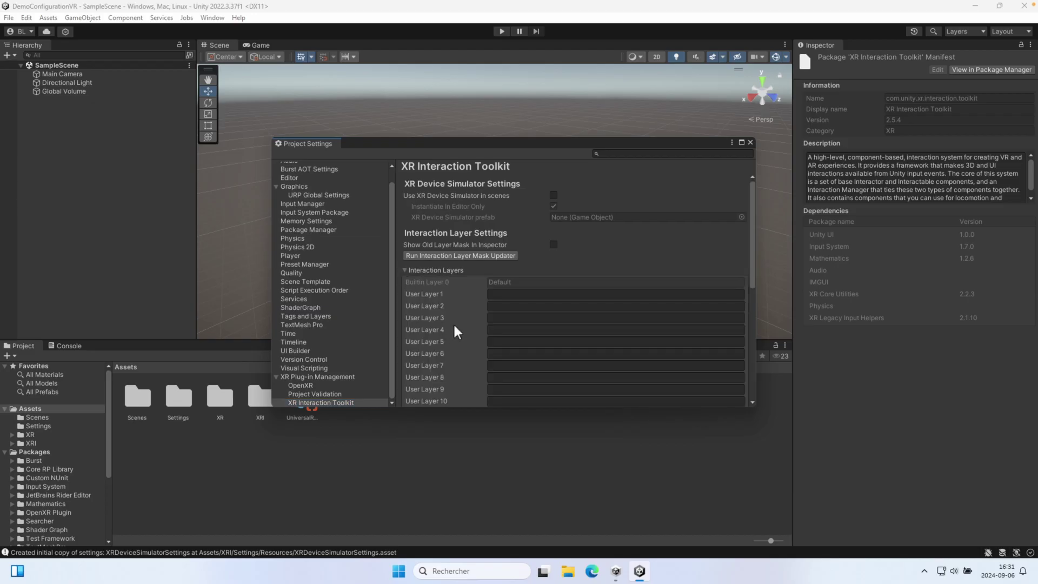
{"action": "scroll", "coordinate": [453, 322], "scroll_direction": "down", "scroll_amount": 3}
{"action": "scroll", "coordinate": [453, 322], "scroll_direction": "up", "scroll_amount": 3}
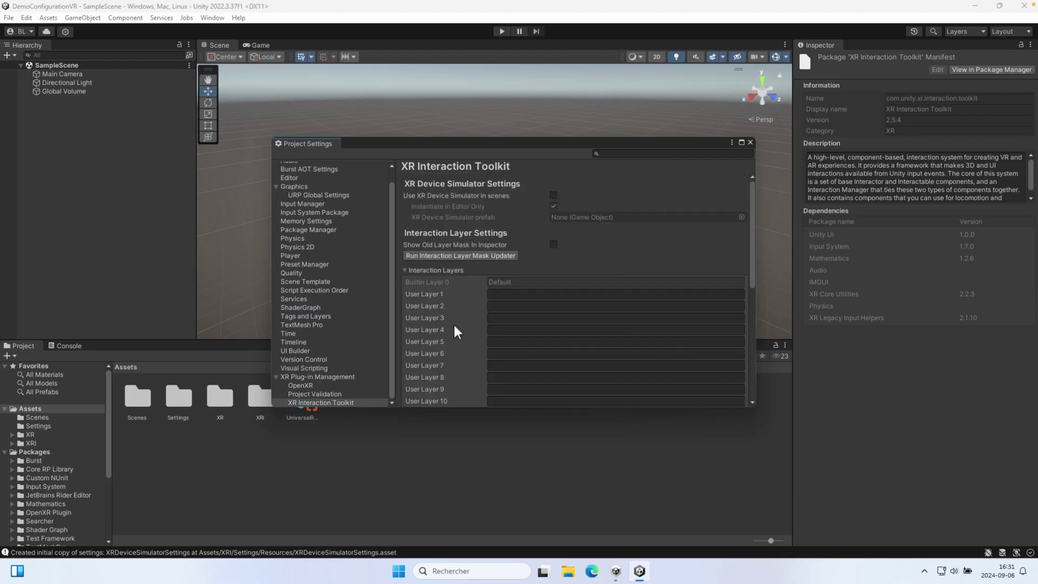
{"action": "left_click", "coordinate": [406, 271]}
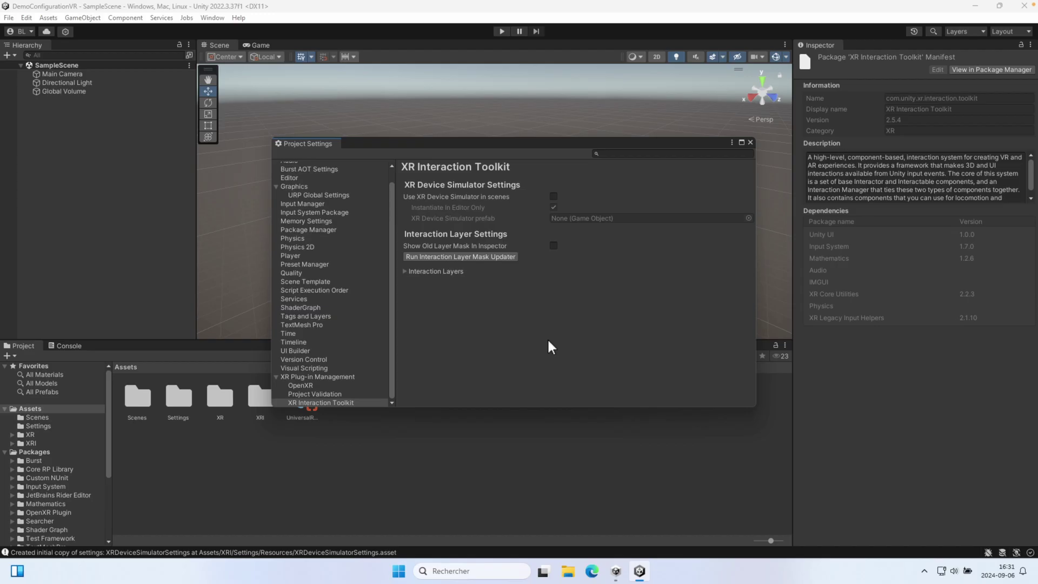
{"action": "left_click", "coordinate": [751, 141]}
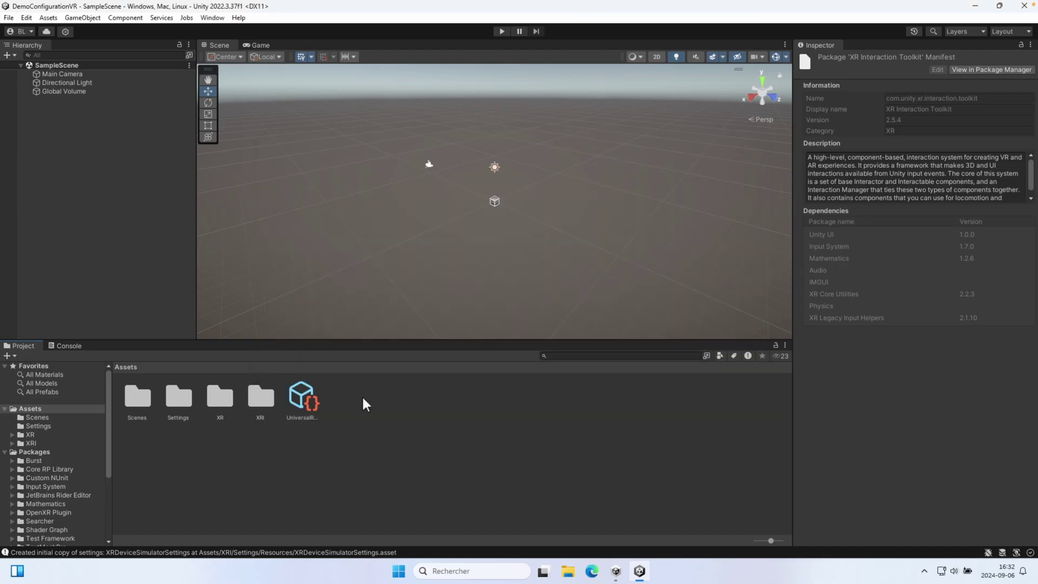
Inspect the contents of the XRI folder down to Settings/Resources and of the XR folder, returning to Assets.
{"action": "left_click", "coordinate": [256, 404]}
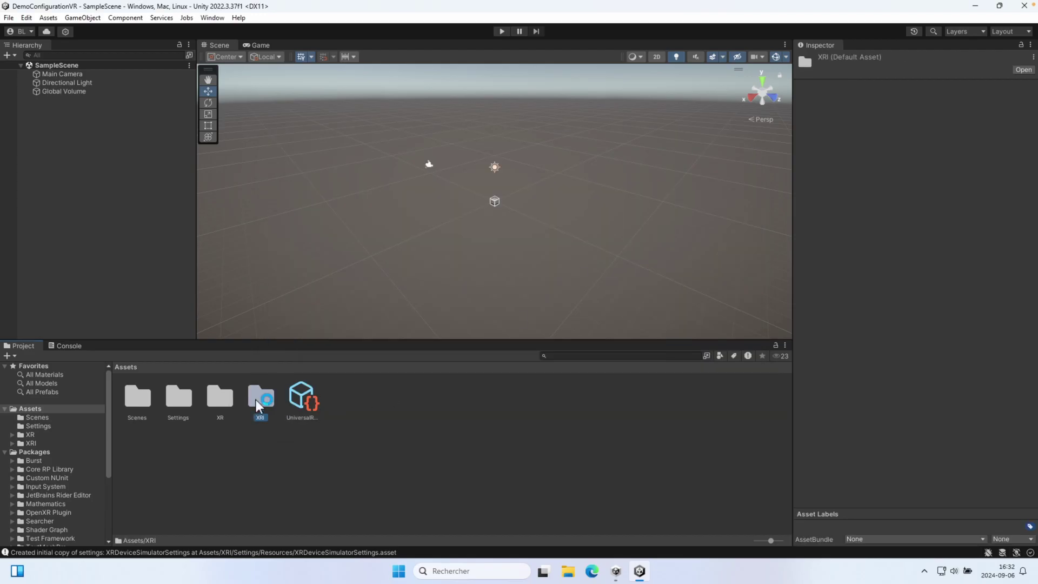
{"action": "double_click", "coordinate": [261, 398]}
{"action": "double_click", "coordinate": [149, 397]}
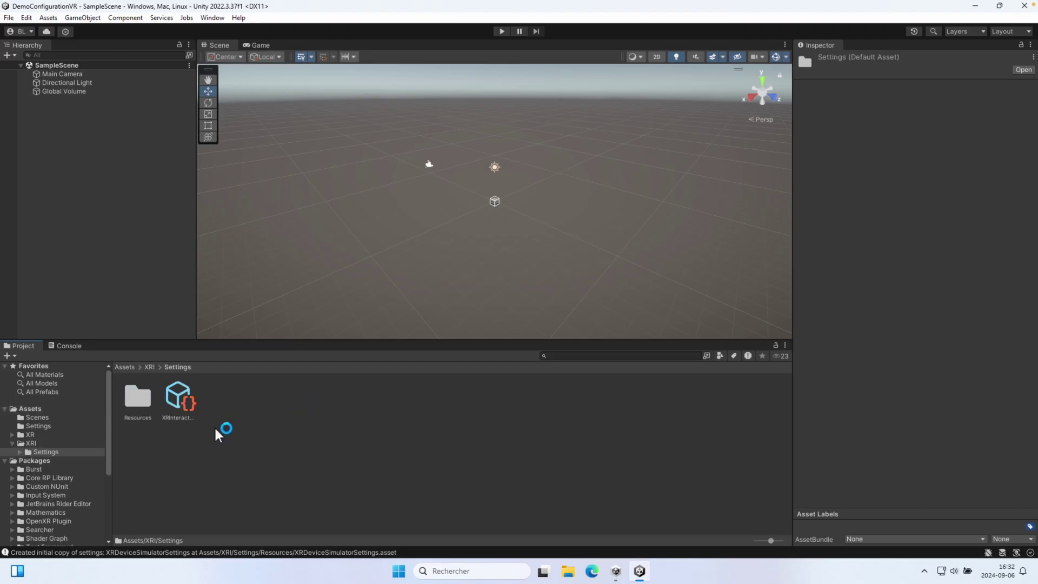
{"action": "double_click", "coordinate": [135, 401]}
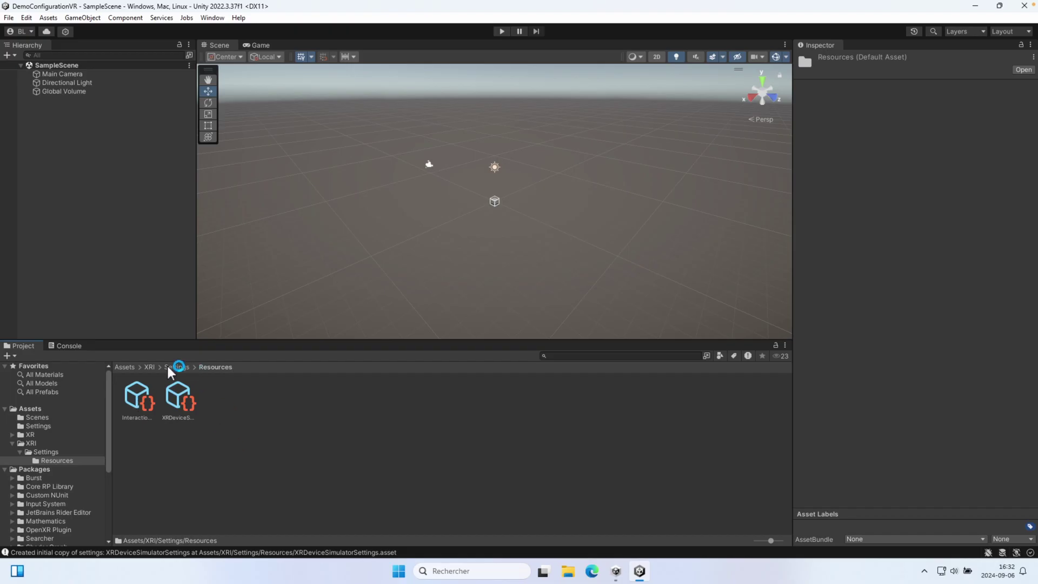
{"action": "left_click", "coordinate": [125, 367]}
{"action": "double_click", "coordinate": [219, 399]}
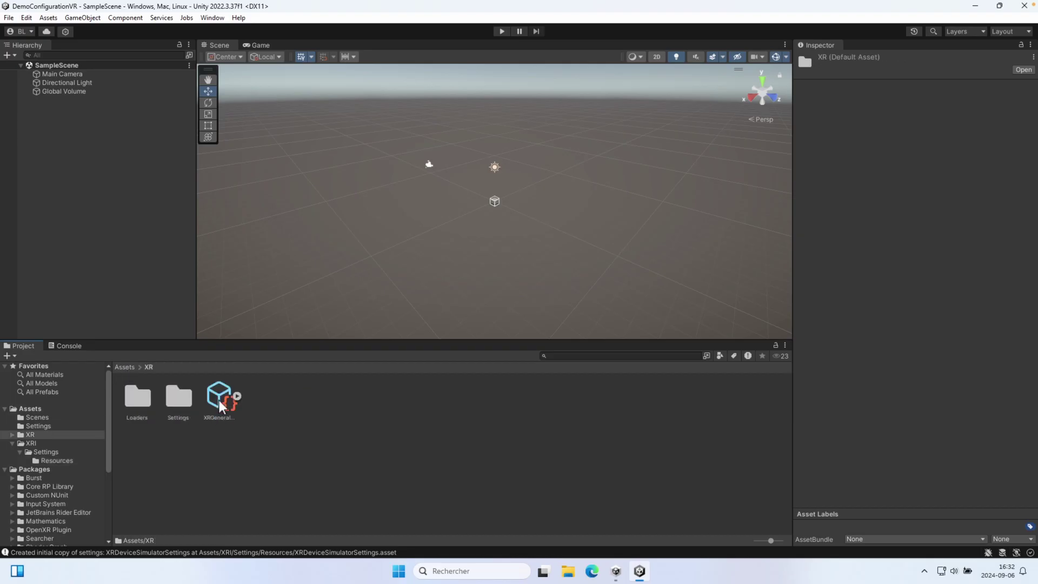
{"action": "left_click", "coordinate": [125, 367]}
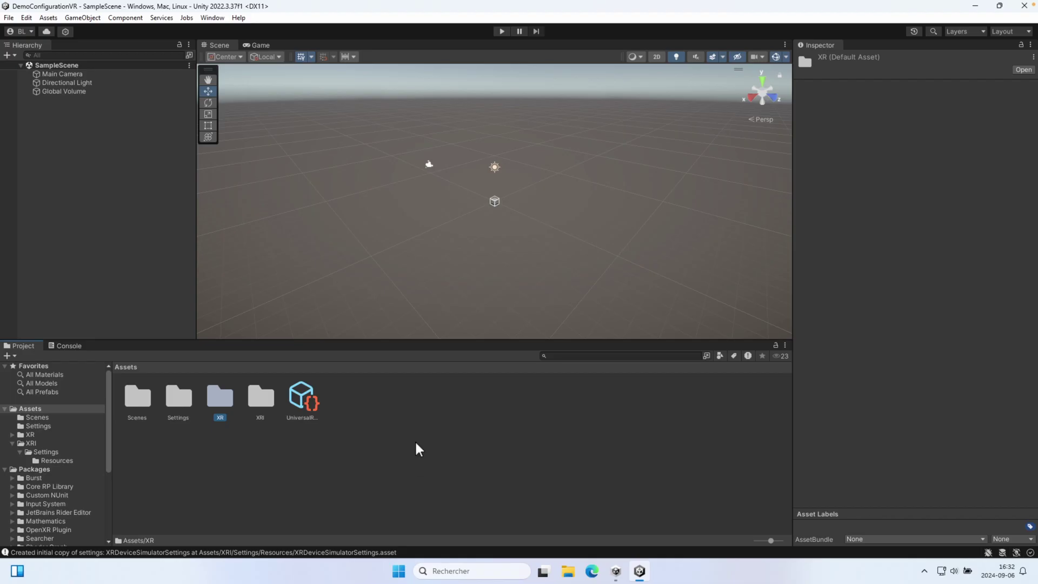
Import the Starter Assets and XR Device Simulator samples of the XR Interaction Toolkit package.
{"action": "left_click", "coordinate": [213, 18]}
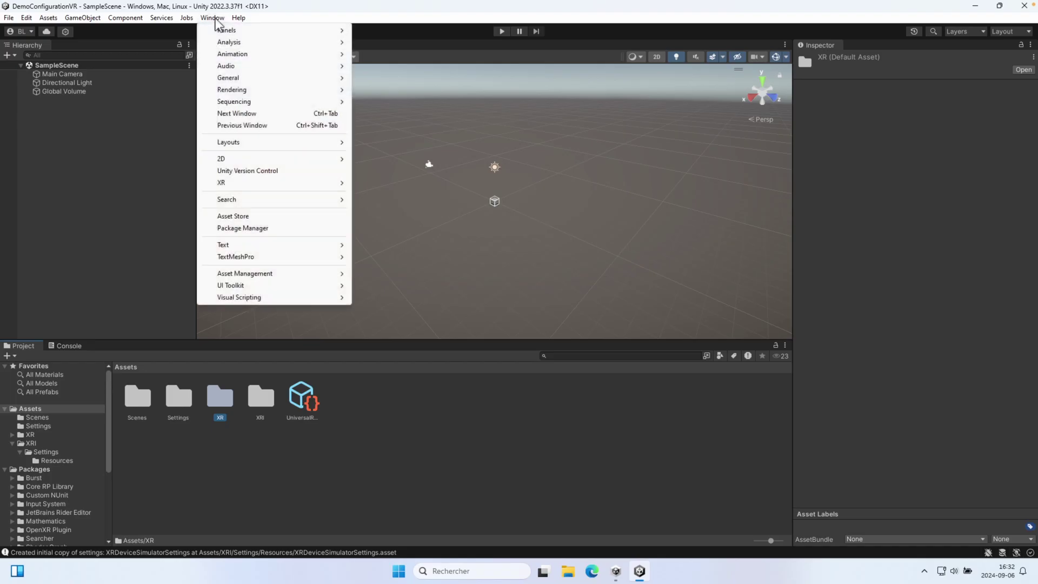
{"action": "left_click", "coordinate": [277, 230]}
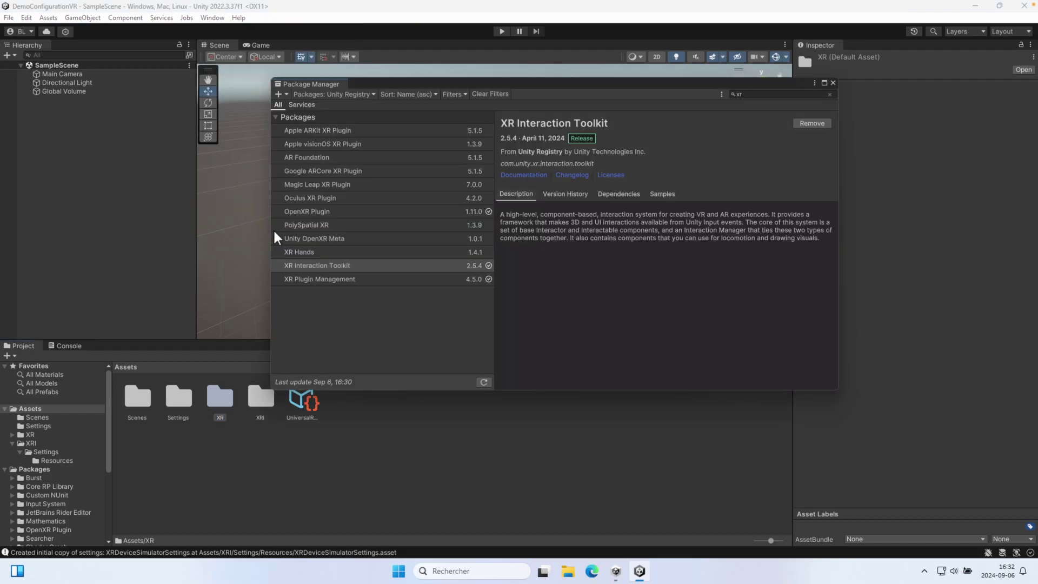
{"action": "left_click", "coordinate": [303, 265]}
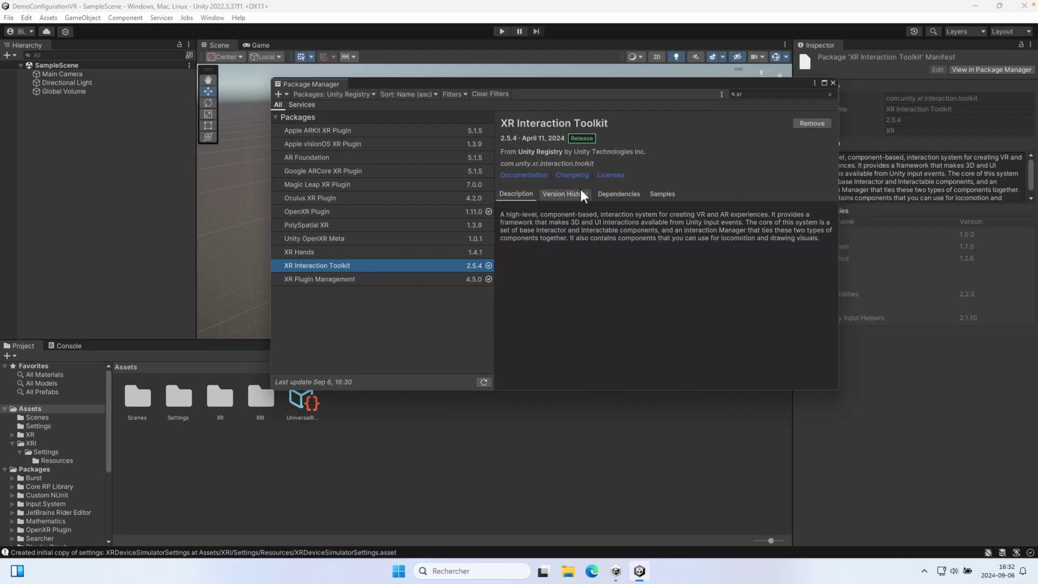
{"action": "left_click", "coordinate": [662, 195]}
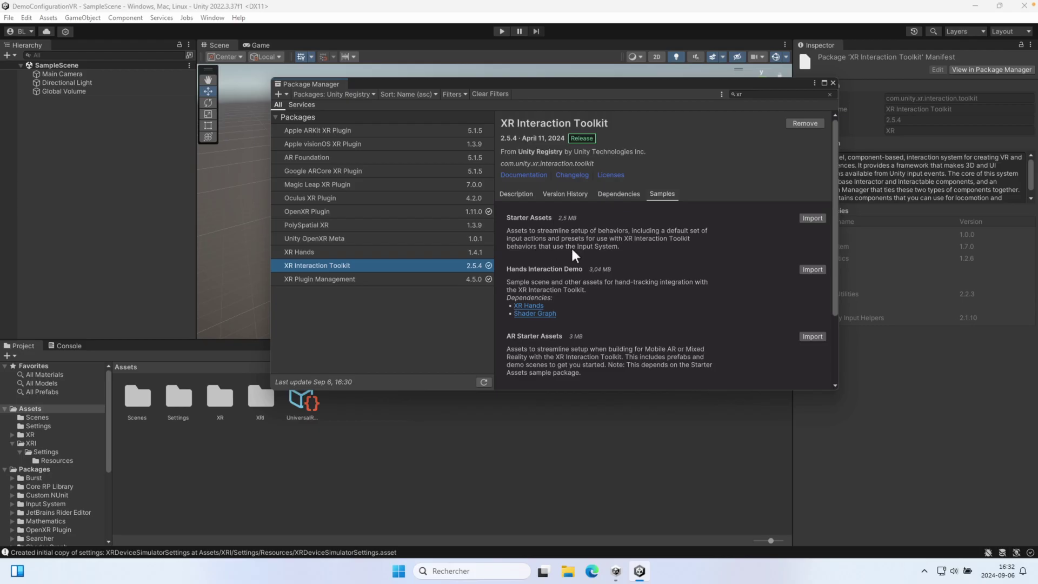
{"action": "scroll", "coordinate": [637, 262], "scroll_direction": "down", "scroll_amount": 3}
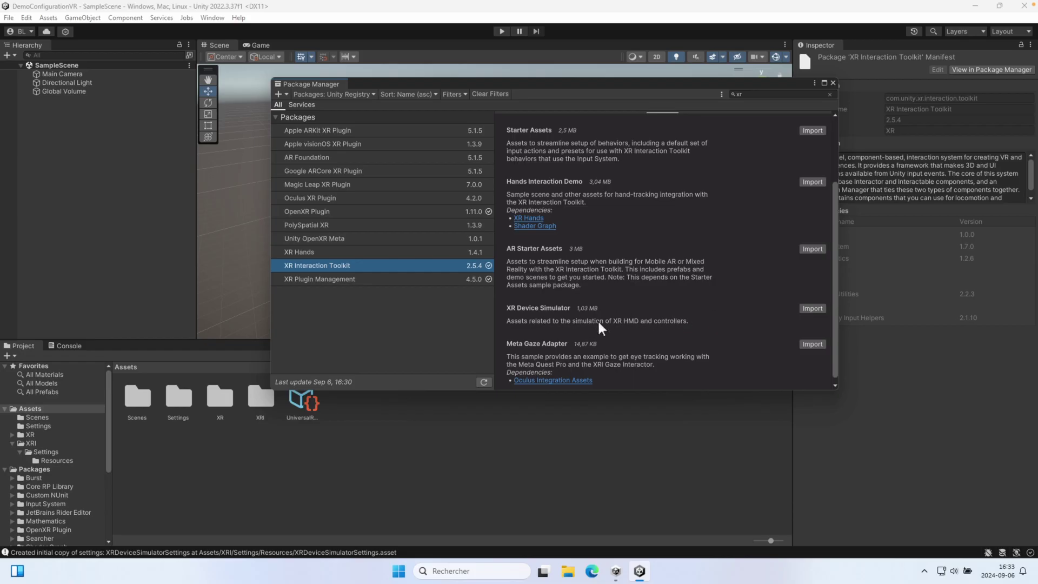
{"action": "scroll", "coordinate": [645, 327], "scroll_direction": "up", "scroll_amount": 3}
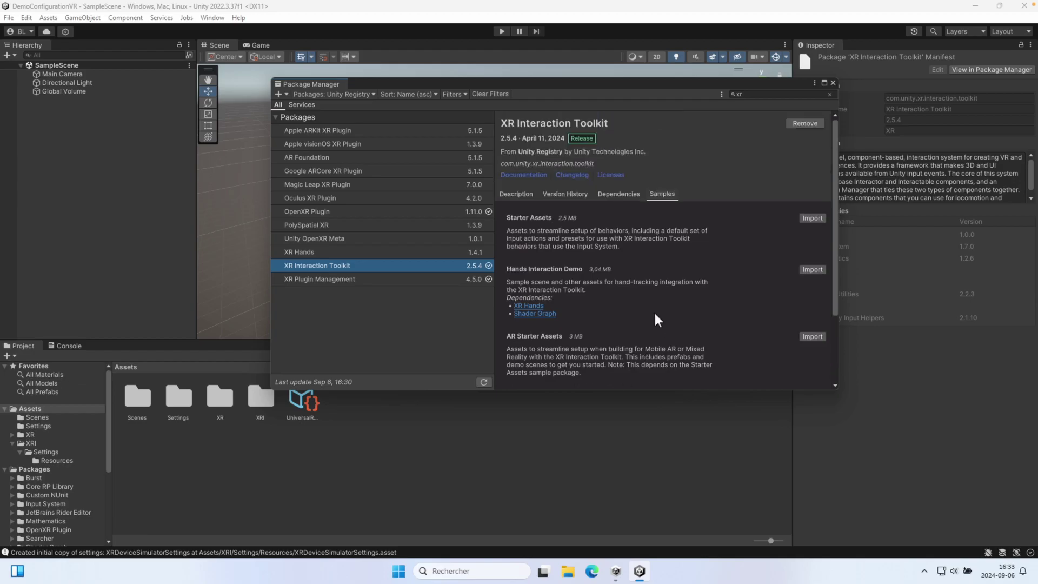
{"action": "left_click", "coordinate": [805, 217]}
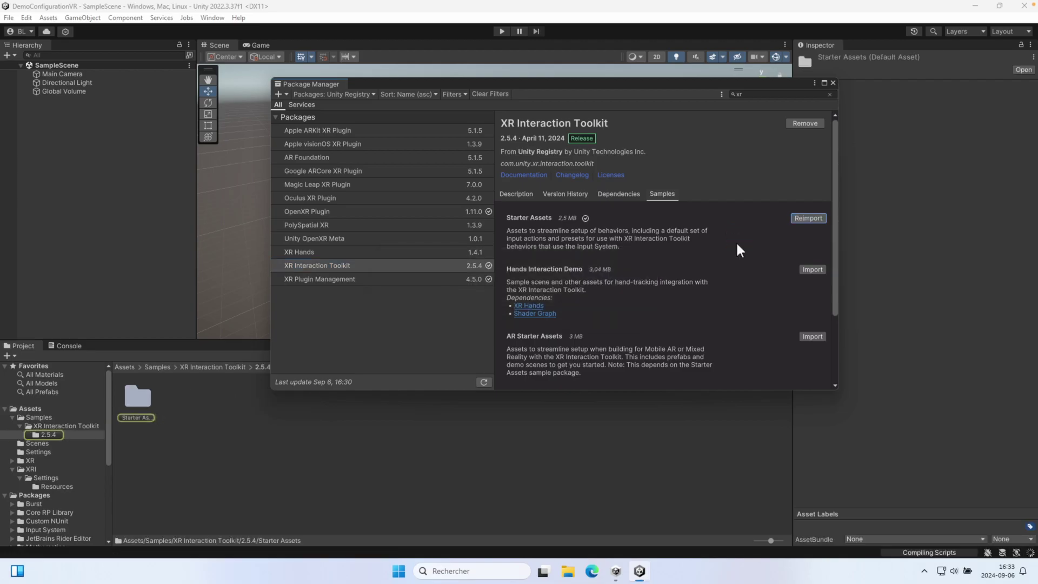
{"action": "scroll", "coordinate": [738, 249], "scroll_direction": "down", "scroll_amount": 3}
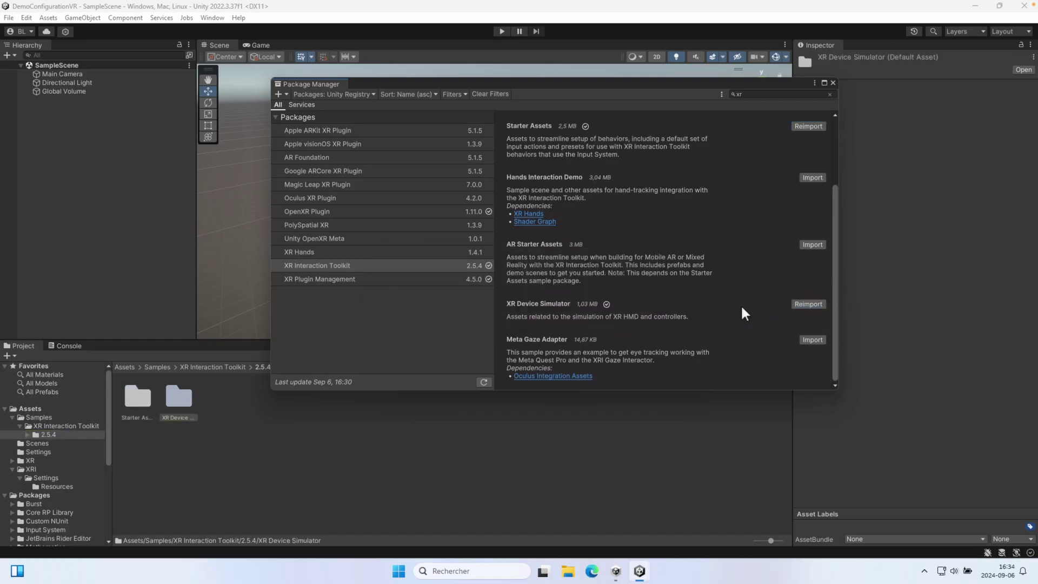
{"action": "left_click", "coordinate": [833, 83]}
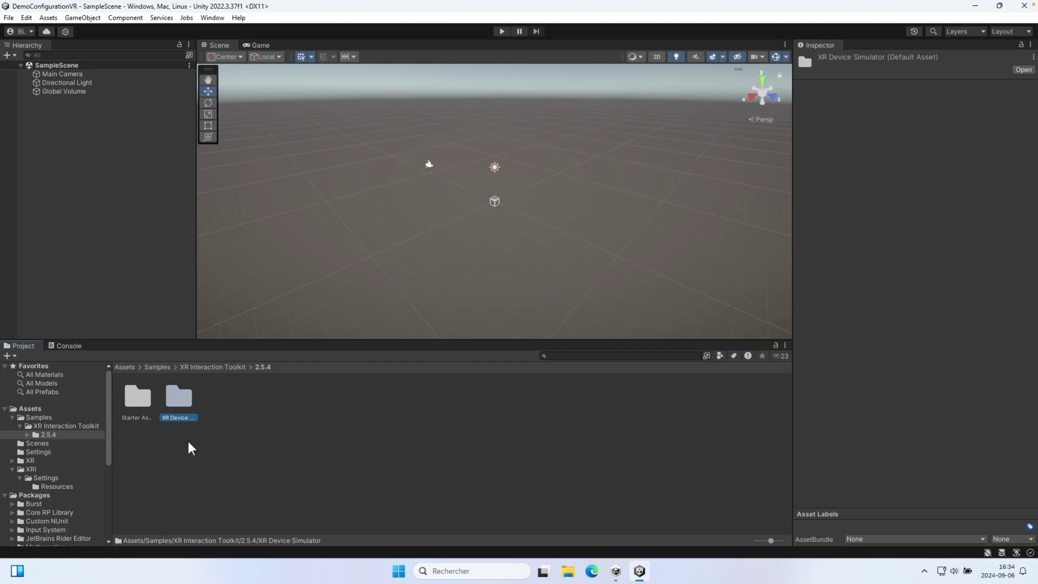
Browse from Assets through Samples/XR Interaction Toolkit/2.5.4 and examine the contents of the Starter Assets folder.
{"action": "left_click", "coordinate": [124, 367]}
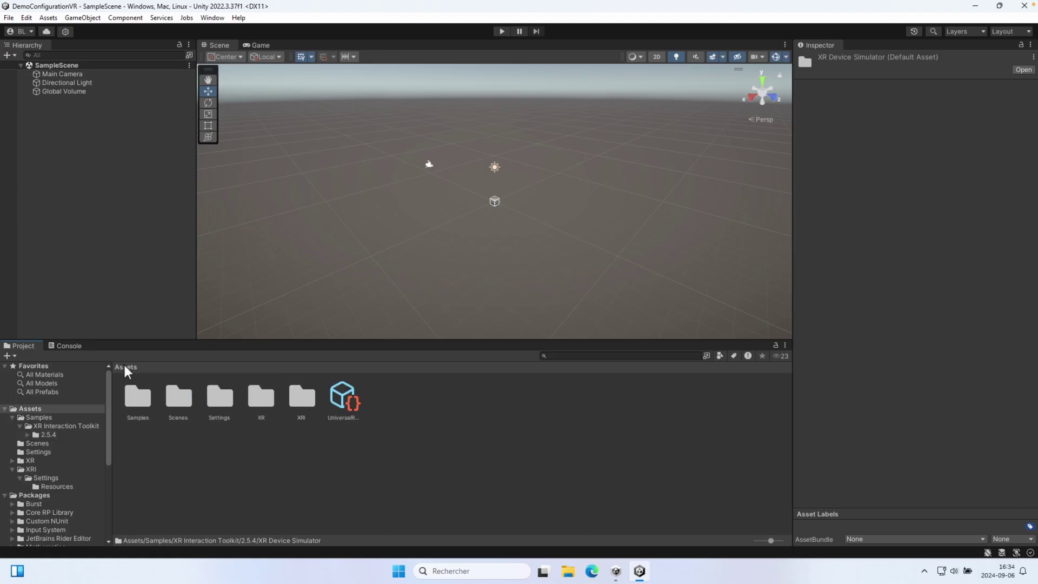
{"action": "double_click", "coordinate": [142, 403]}
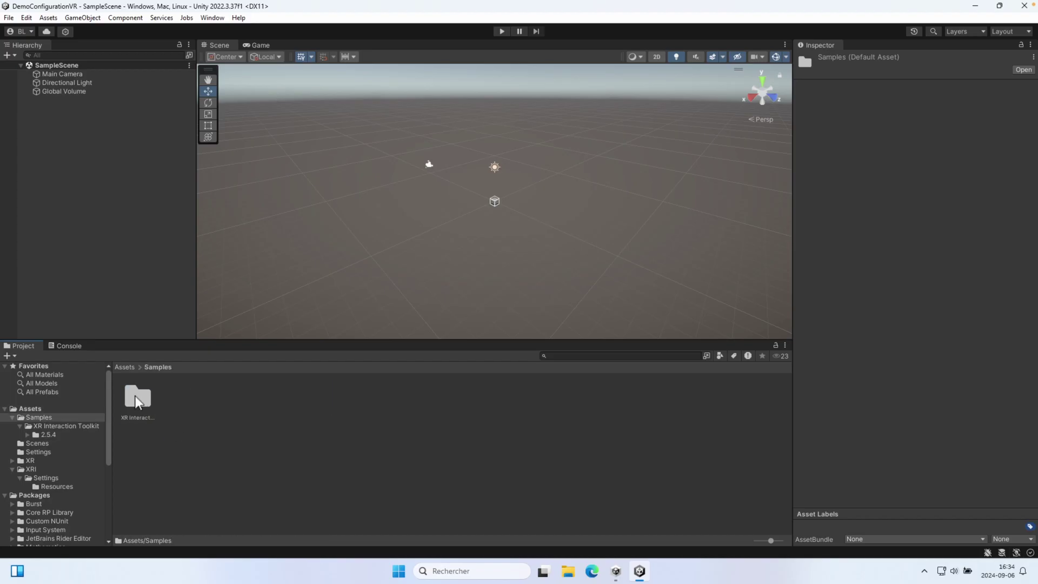
{"action": "left_click", "coordinate": [136, 396]}
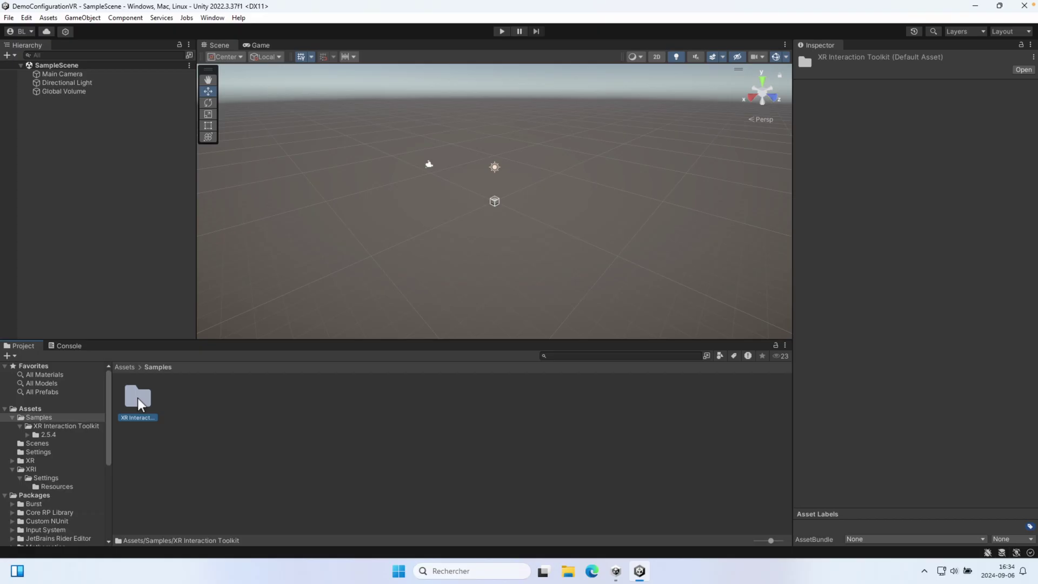
{"action": "double_click", "coordinate": [138, 399]}
{"action": "double_click", "coordinate": [140, 401]}
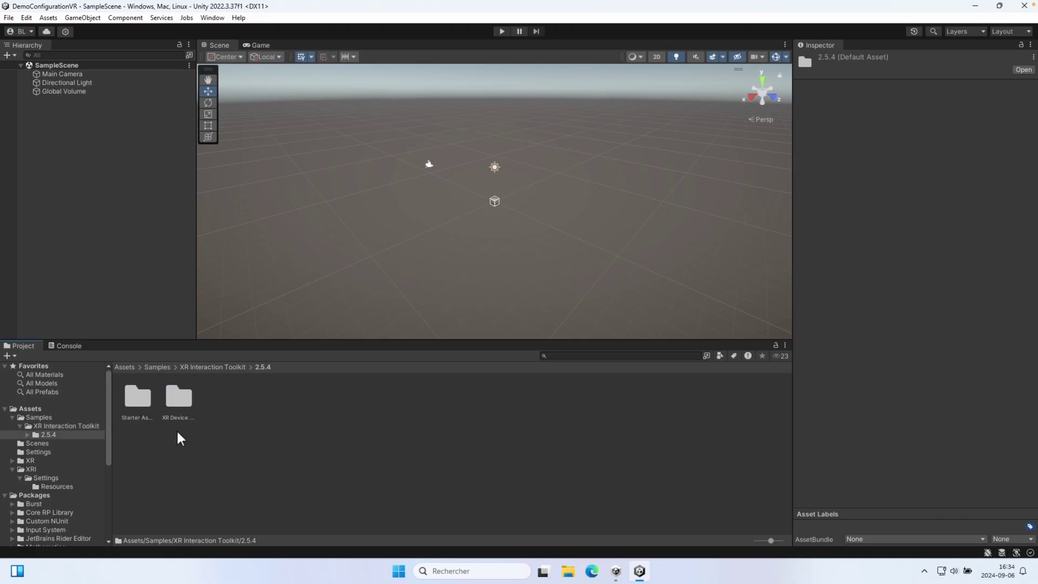
{"action": "left_click", "coordinate": [140, 403]}
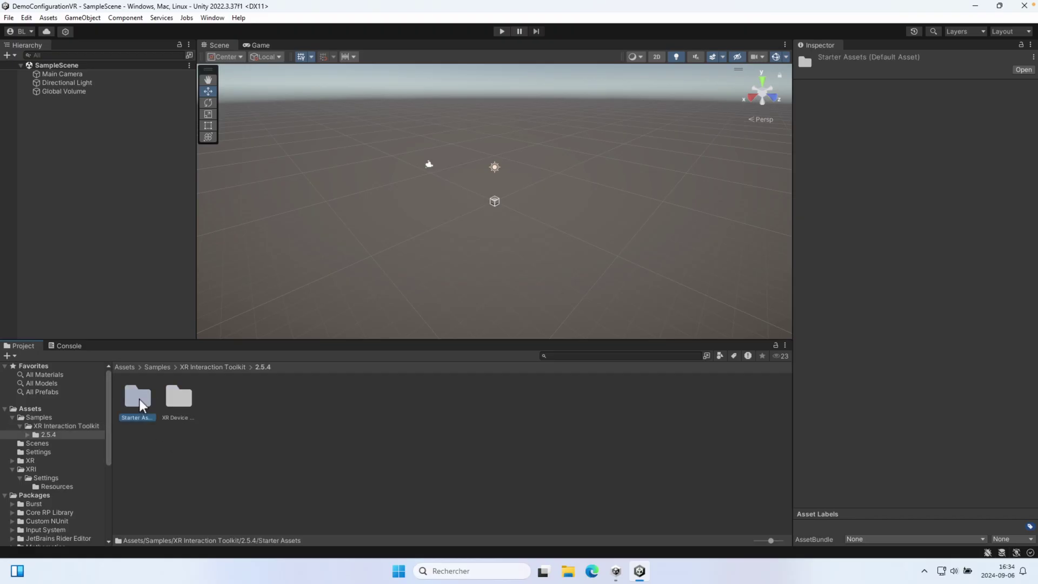
{"action": "double_click", "coordinate": [139, 400]}
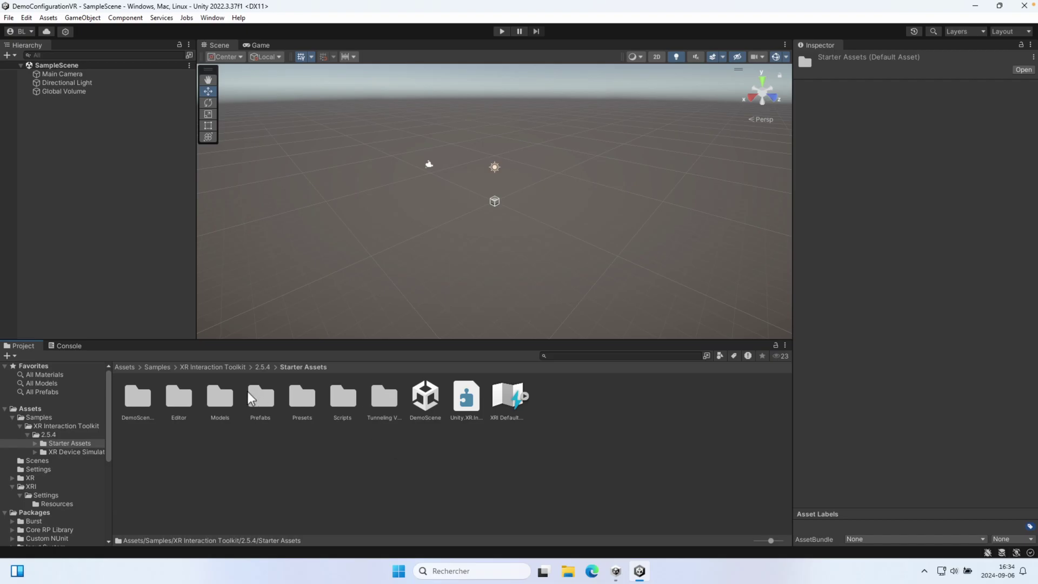
Inspect the XR Device Simulator prefab in the XR Device Simulator sample folder and make the Scene view taller.
{"action": "left_click", "coordinate": [262, 367]}
{"action": "double_click", "coordinate": [184, 399]}
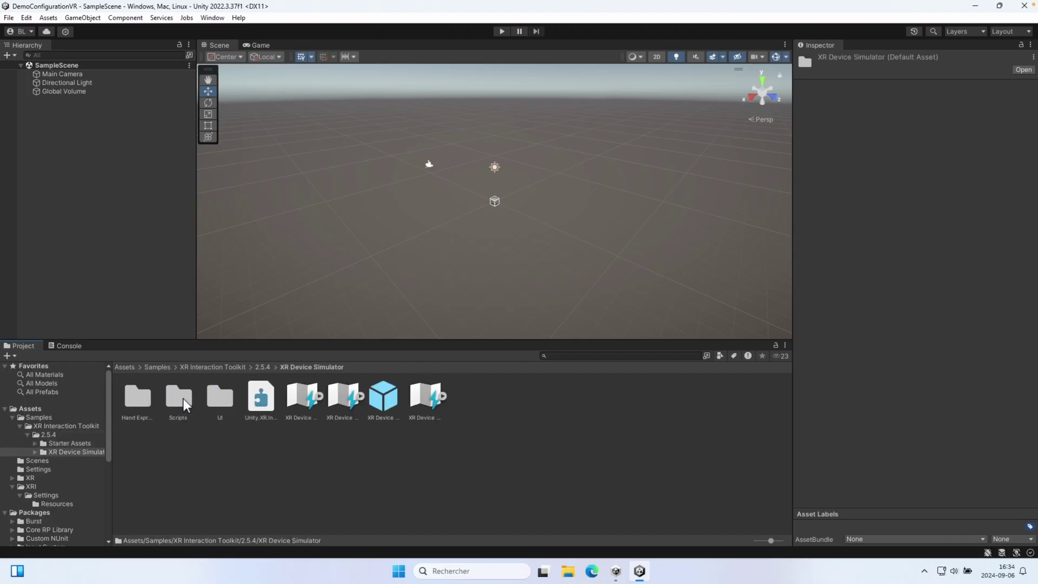
{"action": "left_click", "coordinate": [380, 410]}
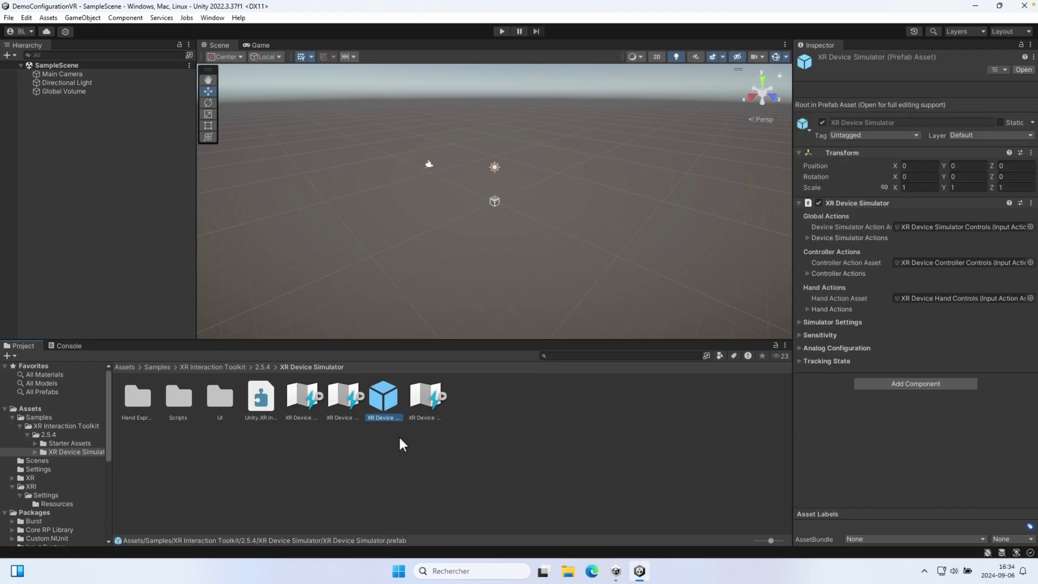
{"action": "left_click_drag", "start_coordinate": [497, 340], "coordinate": [499, 367]}
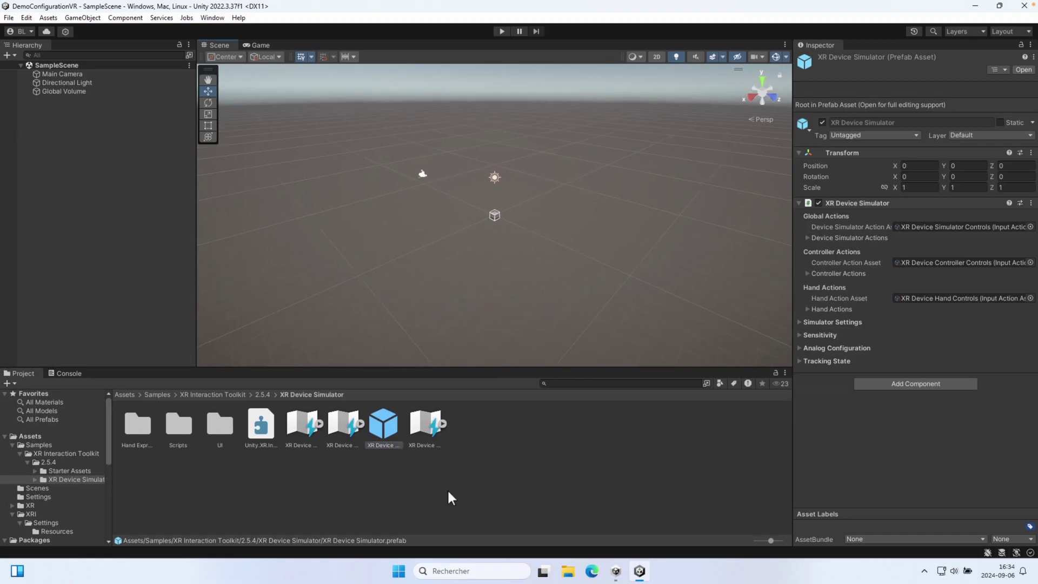
{"action": "left_click_drag", "start_coordinate": [479, 375], "coordinate": [478, 389]}
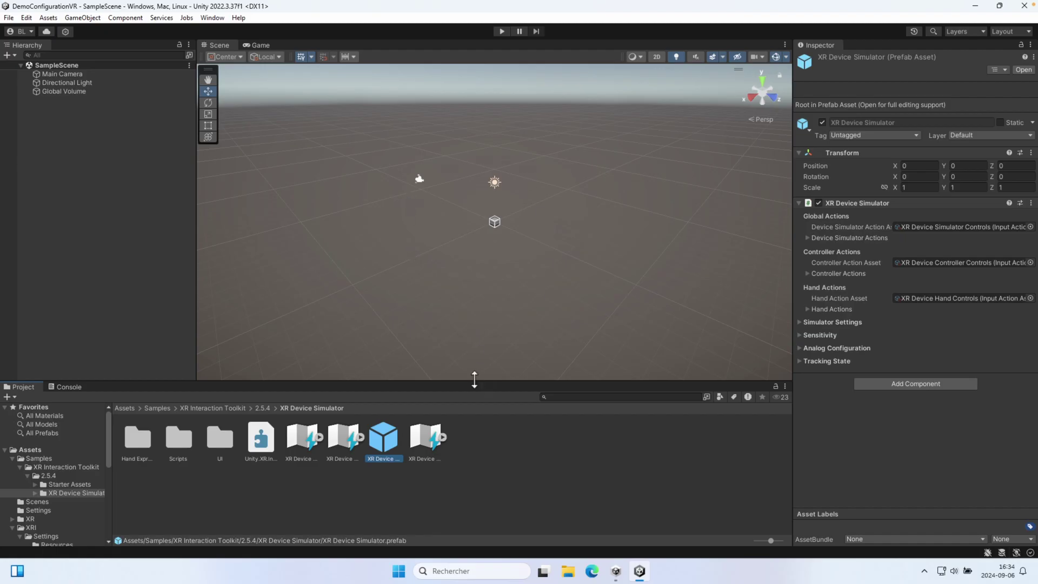
{"action": "left_click_drag", "start_coordinate": [474, 380], "coordinate": [476, 391]}
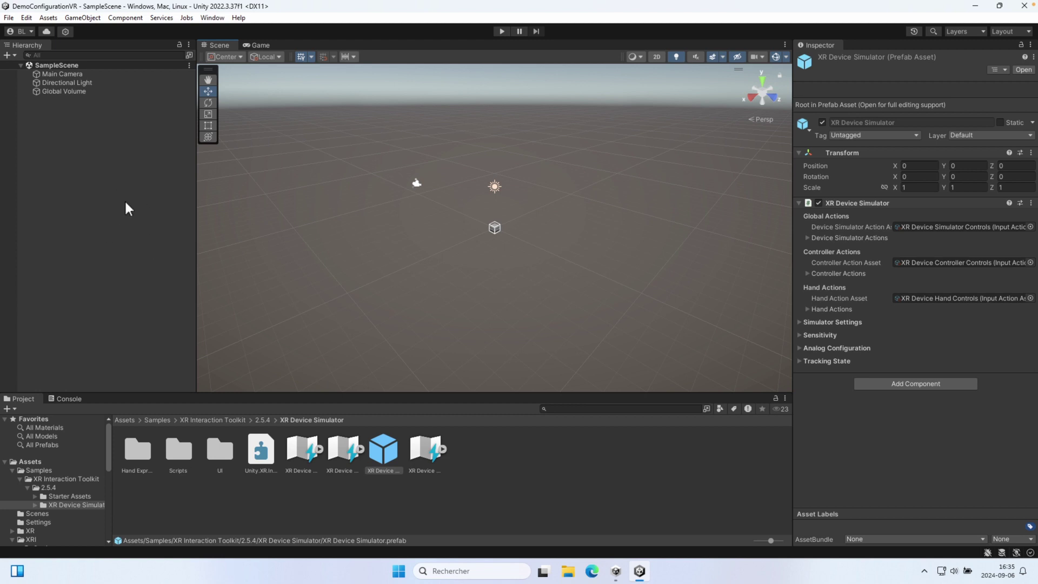
Enable the use of the XR Device Simulator in scenes in the XR Interaction Toolkit project settings and close the settings.
{"action": "left_click", "coordinate": [26, 19]}
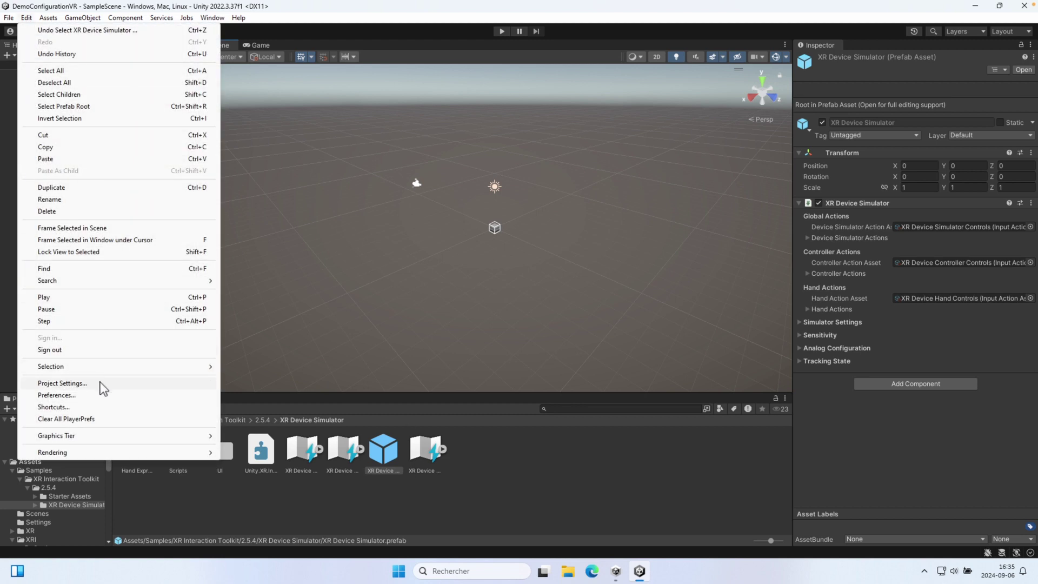
{"action": "left_click", "coordinate": [62, 384]}
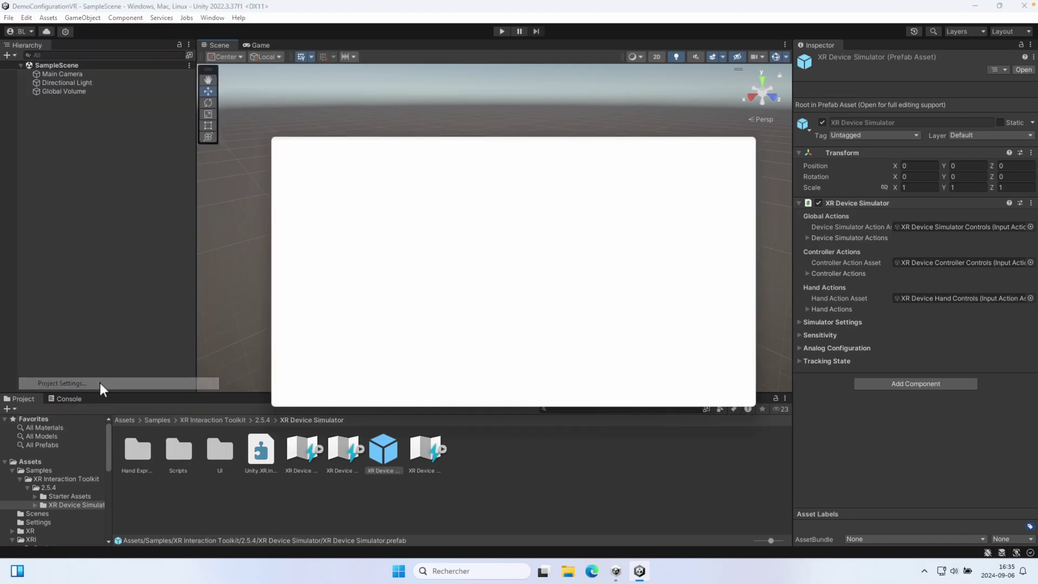
{"action": "scroll", "coordinate": [336, 390], "scroll_direction": "down", "scroll_amount": 1}
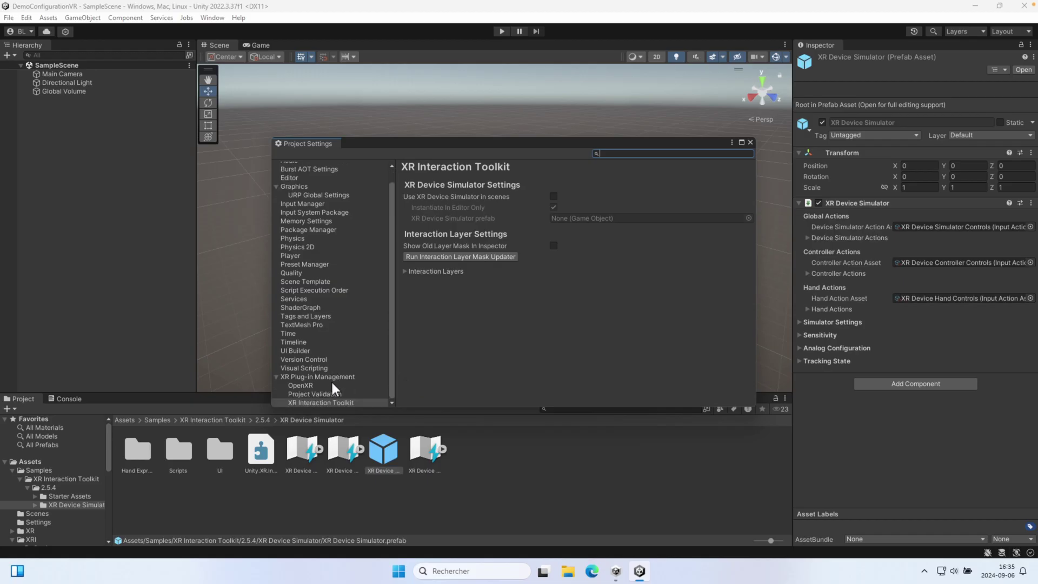
{"action": "left_click", "coordinate": [309, 403]}
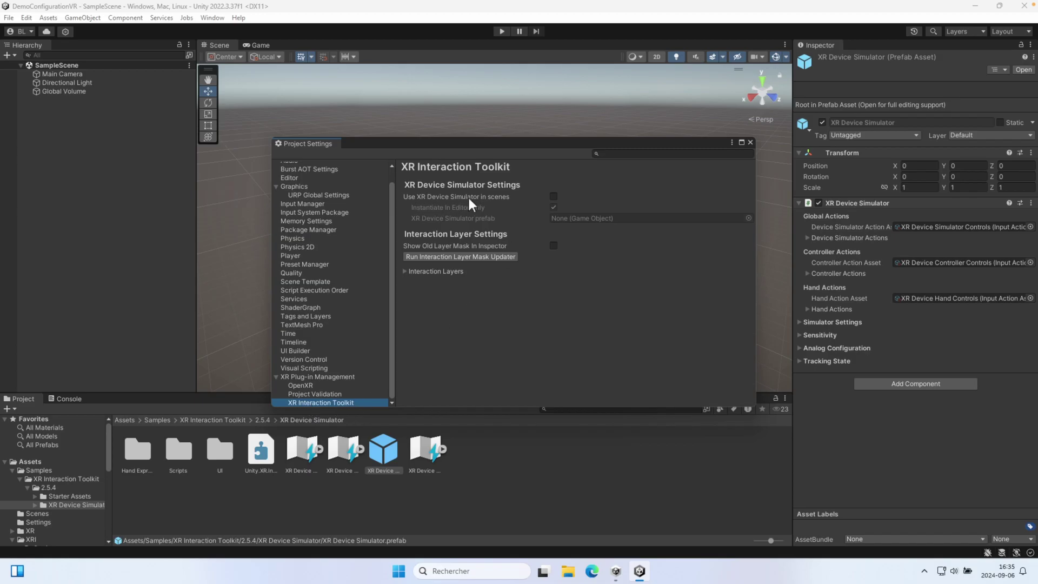
{"action": "left_click", "coordinate": [553, 197]}
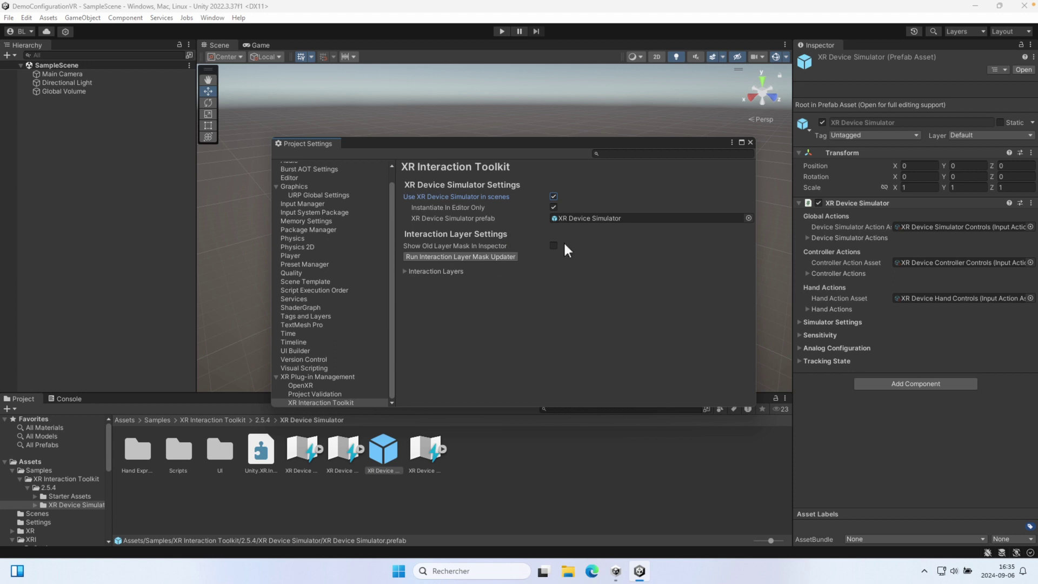
{"action": "left_click", "coordinate": [554, 197]}
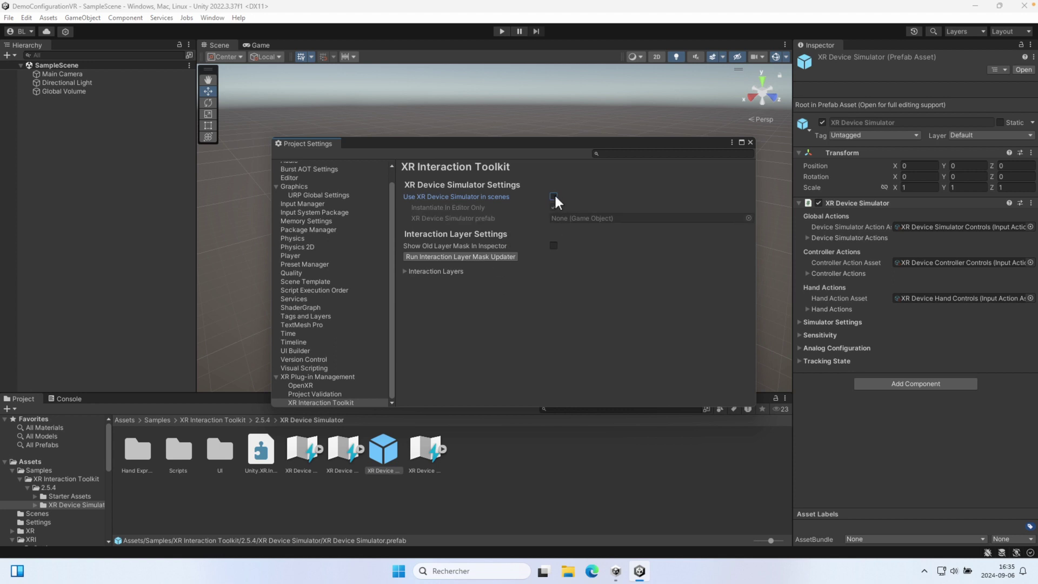
{"action": "left_click", "coordinate": [554, 197]}
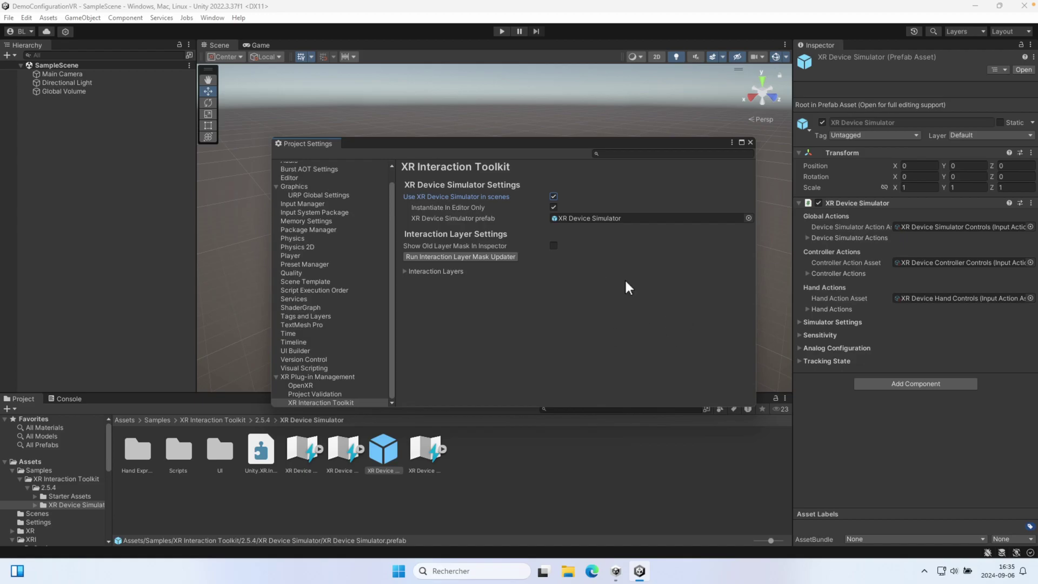
{"action": "left_click", "coordinate": [749, 142]}
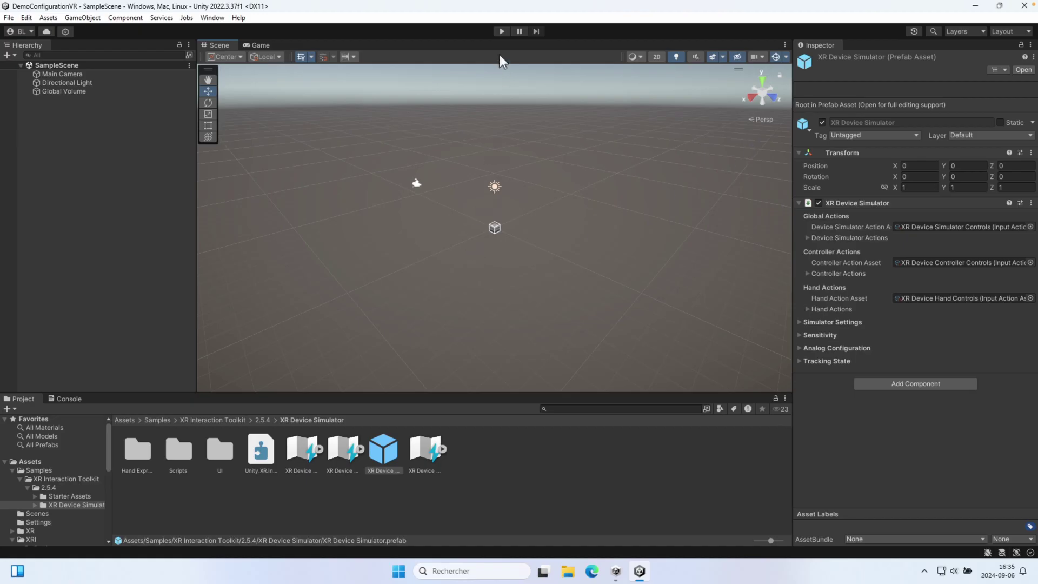
Run the scene with the Game view at 1x scale, try the simulator's right and left controller modes, and stop the run.
{"action": "left_click", "coordinate": [501, 31]}
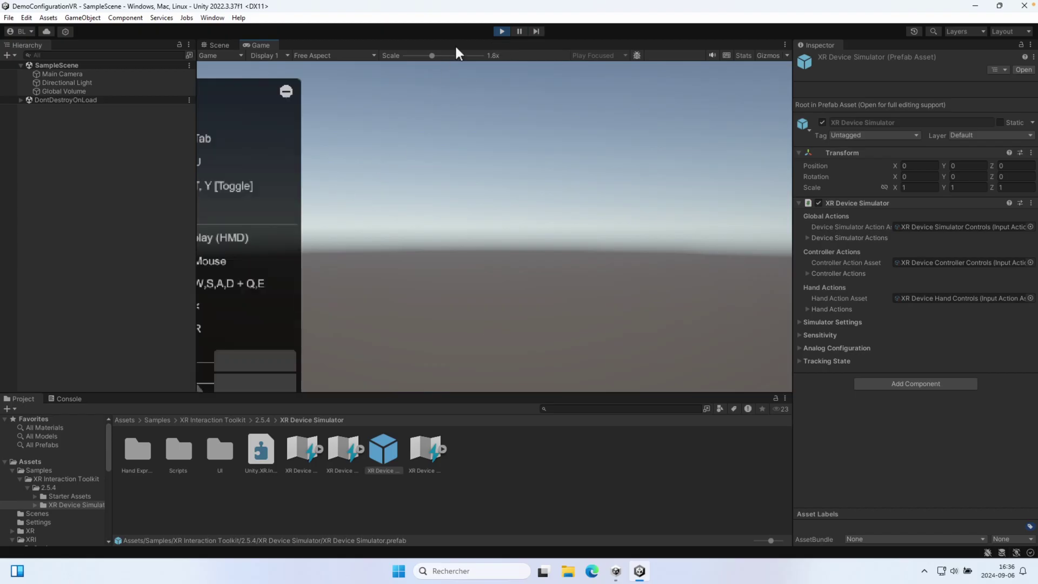
{"action": "left_click_drag", "start_coordinate": [434, 55], "coordinate": [403, 62]}
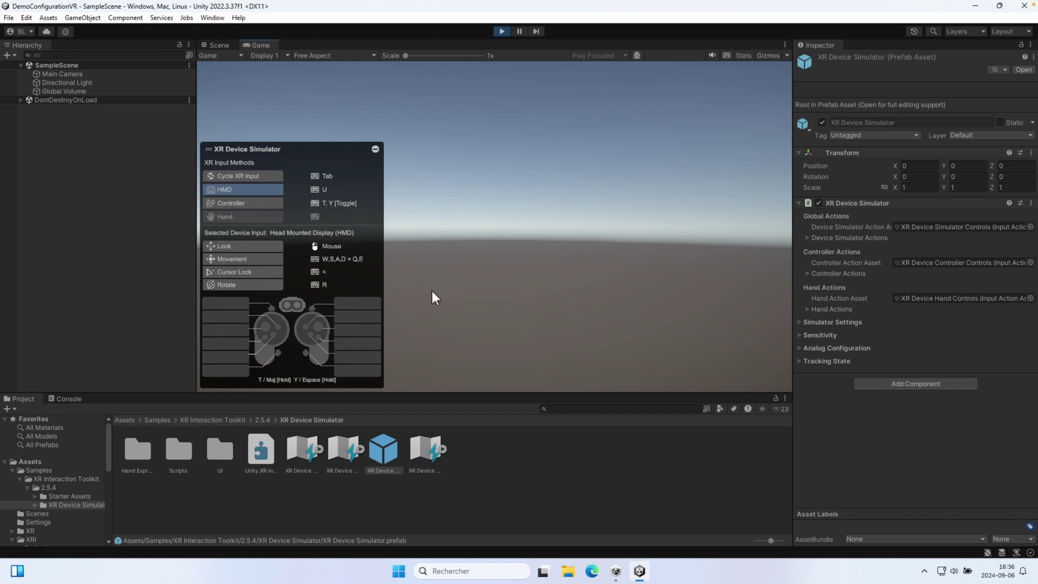
{"action": "key", "text": "y"}
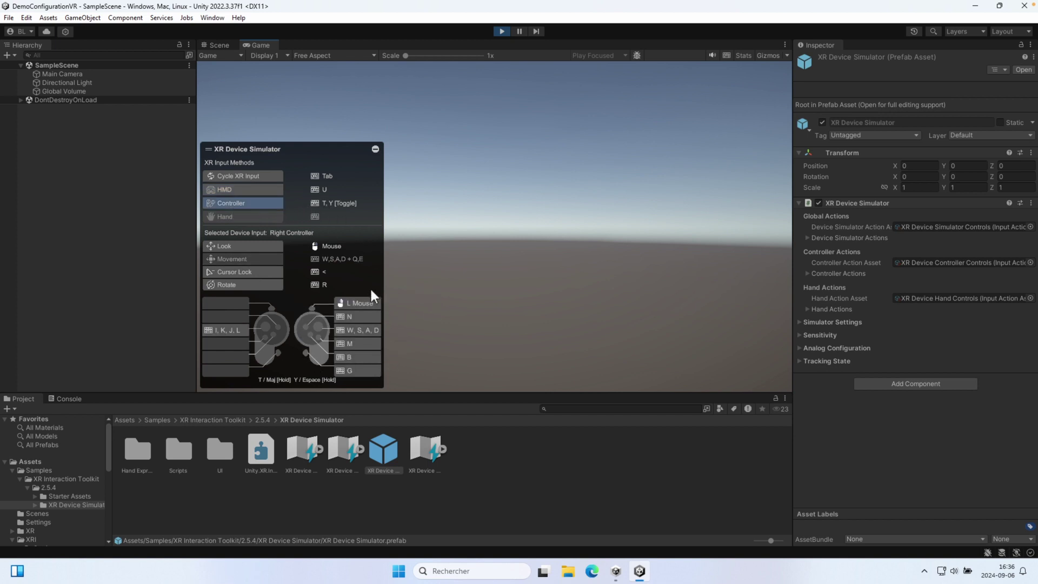
{"action": "key", "text": "t"}
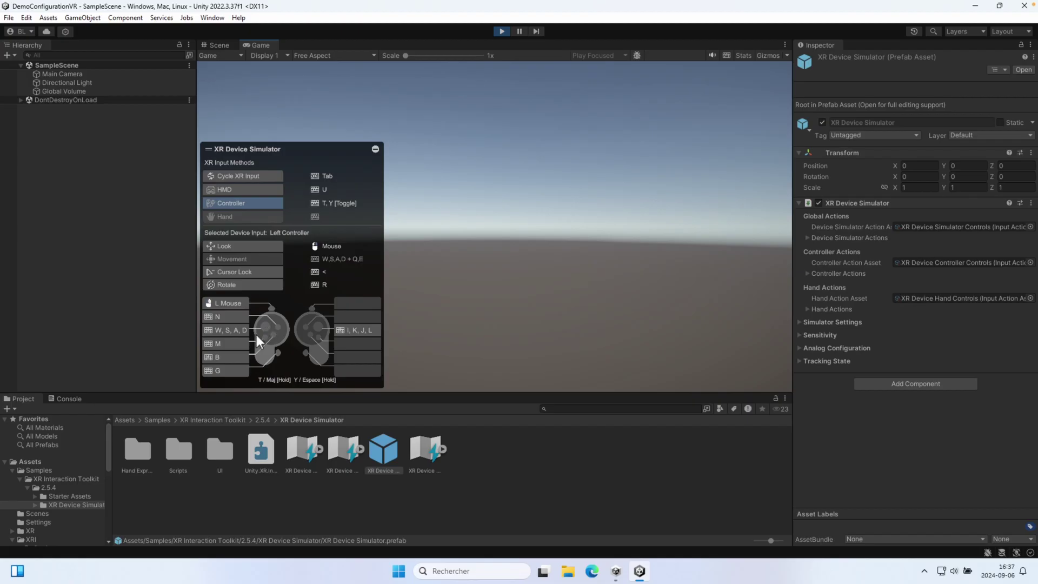
{"action": "key", "text": "w"}
{"action": "key", "text": "s"}
{"action": "key", "text": "a"}
{"action": "key", "text": "d"}
{"action": "key", "text": "y"}
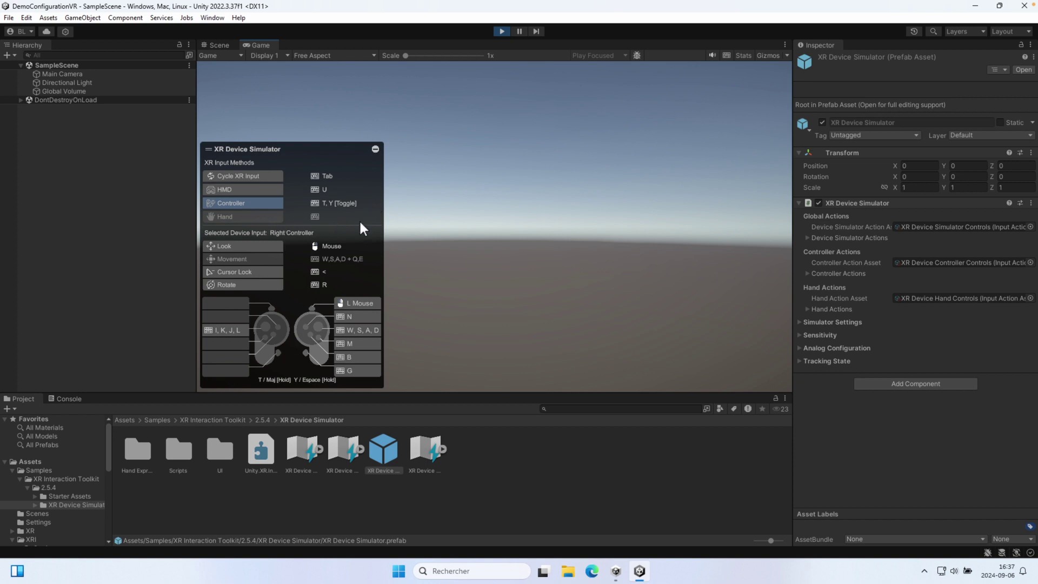
{"action": "left_click", "coordinate": [502, 31]}
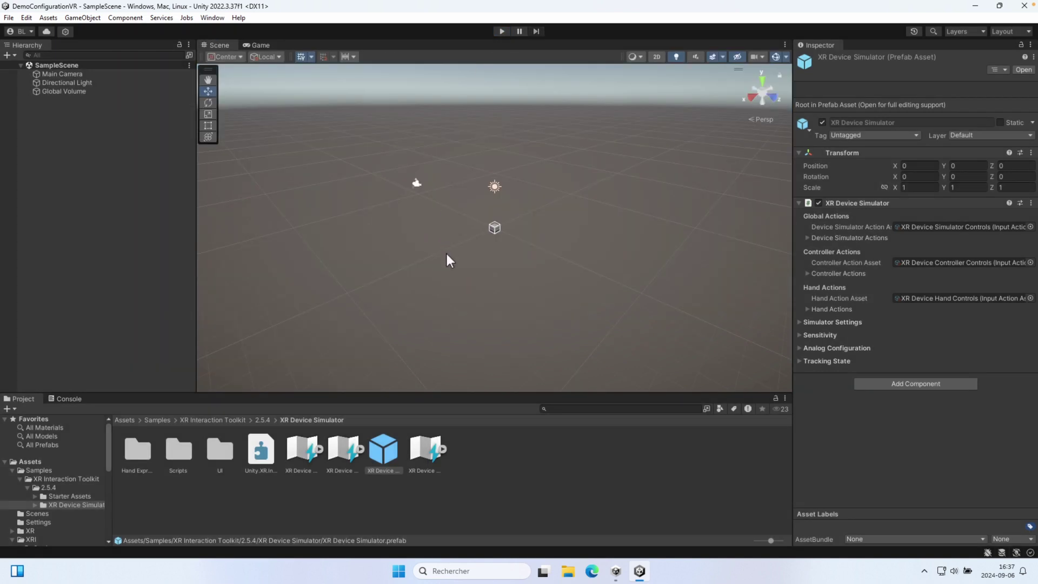
Open the DemoScene from the 2.5.4 Starter Assets folder and look over its environment up close.
{"action": "left_click", "coordinate": [263, 421]}
{"action": "left_click", "coordinate": [142, 452]}
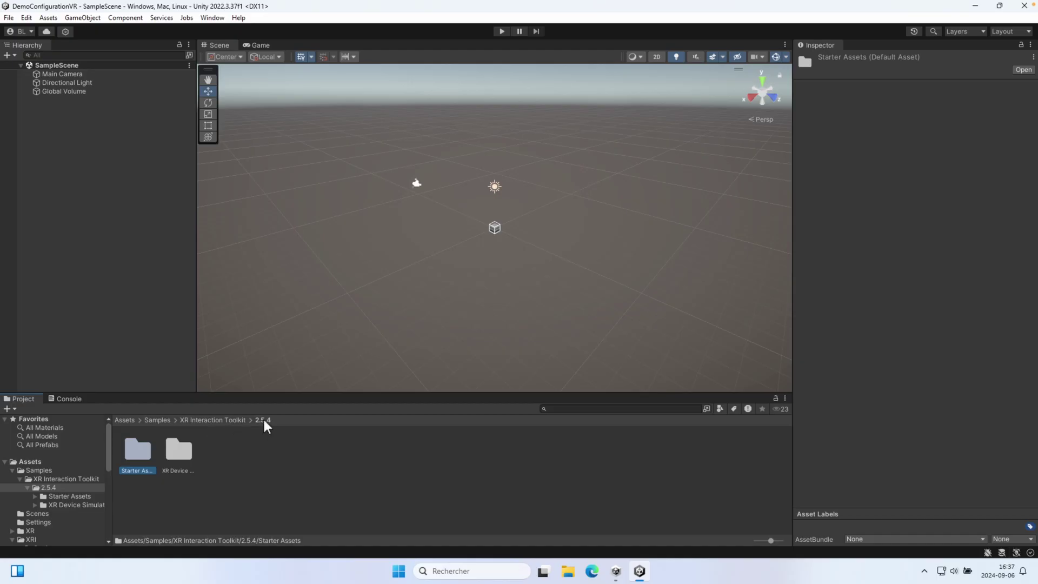
{"action": "double_click", "coordinate": [129, 450]}
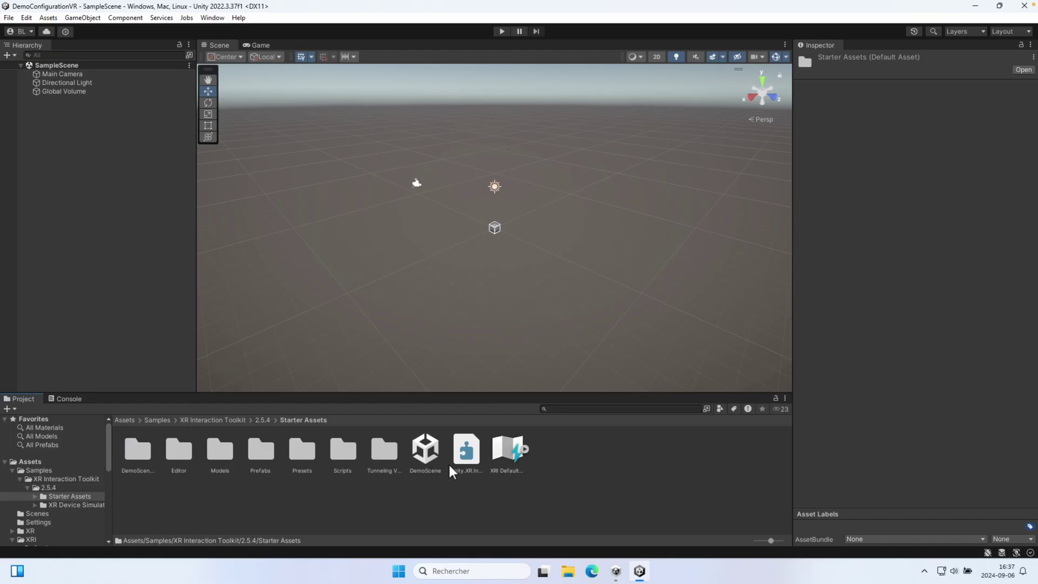
{"action": "left_click", "coordinate": [427, 460]}
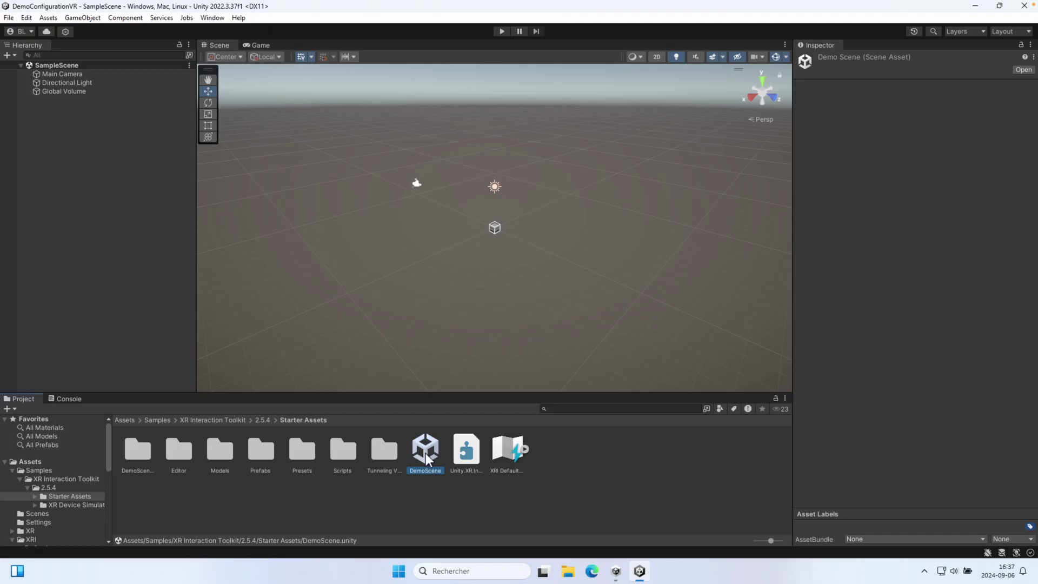
{"action": "double_click", "coordinate": [426, 457]}
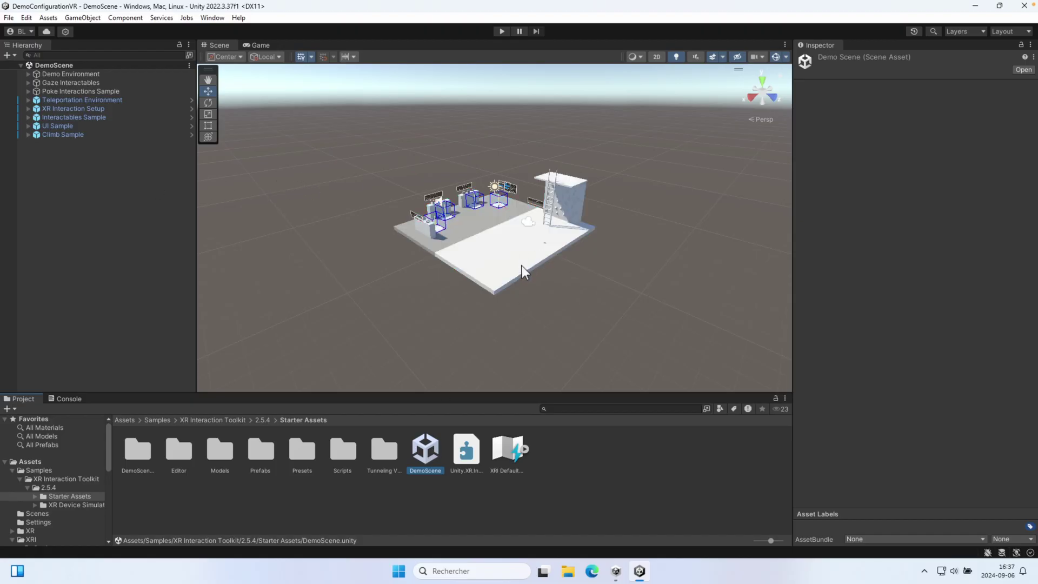
{"action": "scroll", "coordinate": [505, 256], "scroll_direction": "up", "scroll_amount": 6}
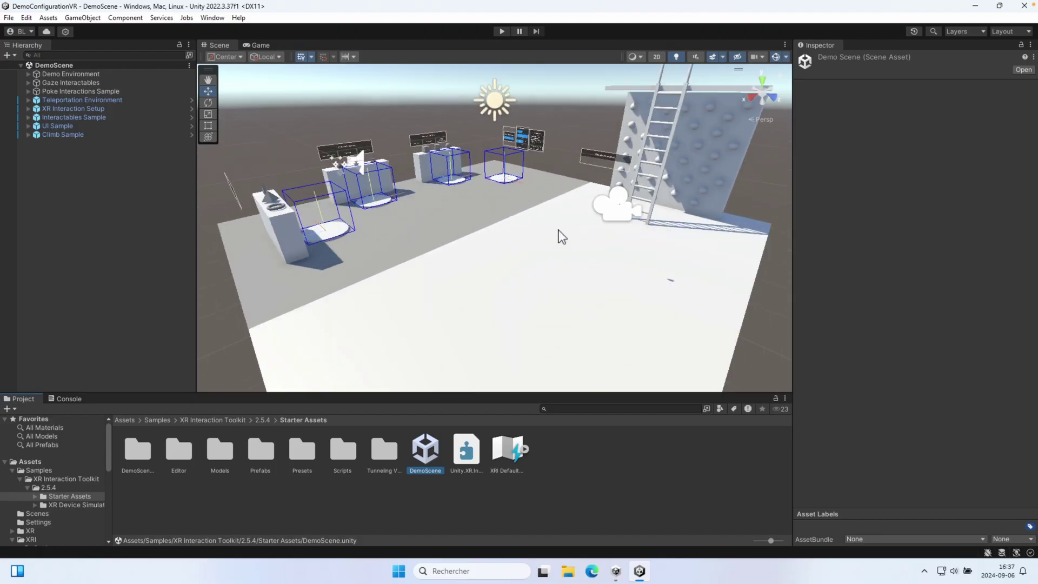
{"action": "middle_click_drag", "start_coordinate": [532, 261], "coordinate": [533, 238]}
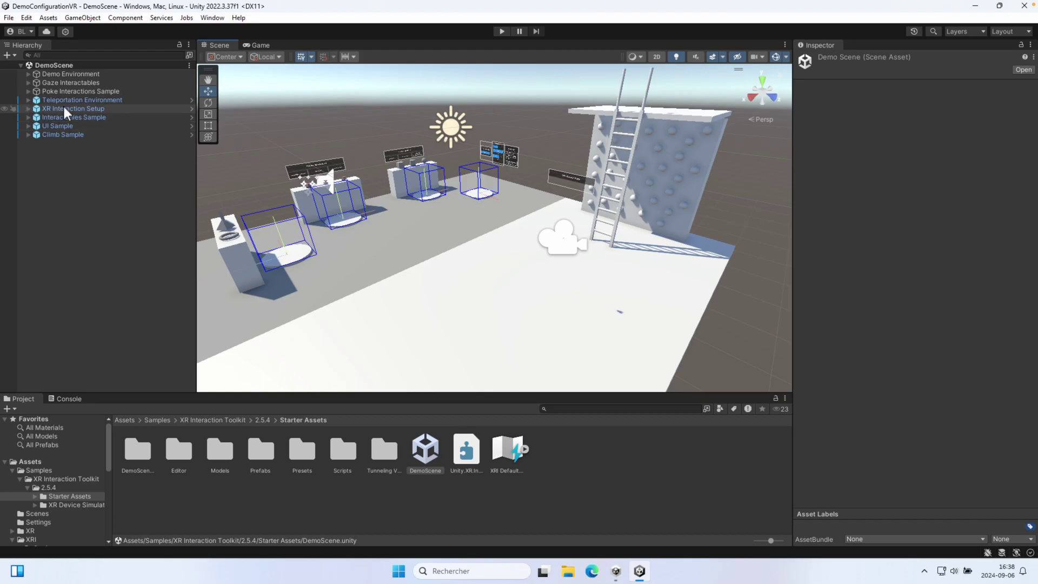
Expand XR Interaction Setup down to XR Origin (XR Rig)'s Camera Offset and inspect the Camera Offset and Main Camera objects.
{"action": "left_click", "coordinate": [28, 109]}
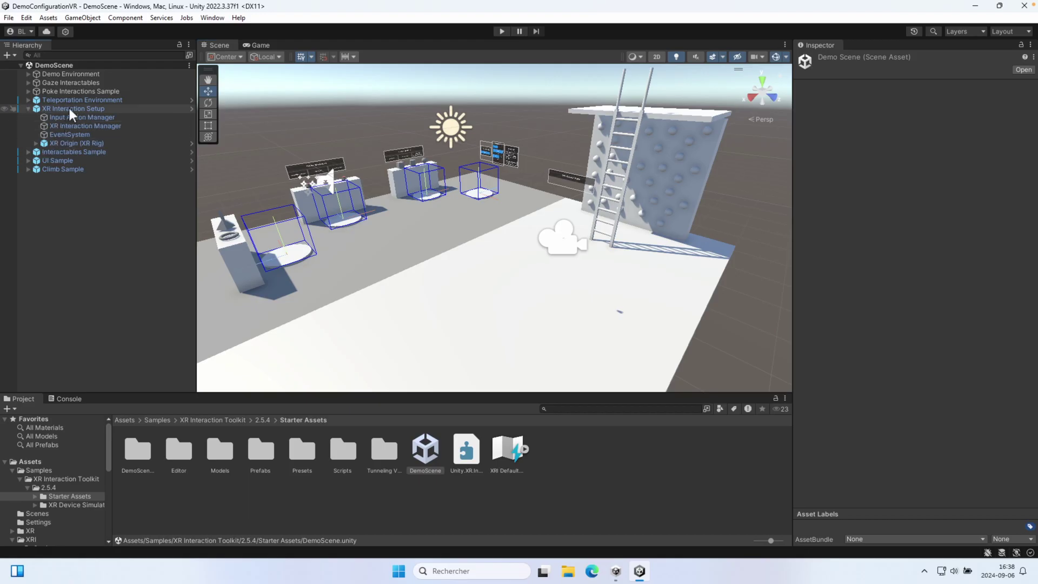
{"action": "left_click", "coordinate": [34, 142]}
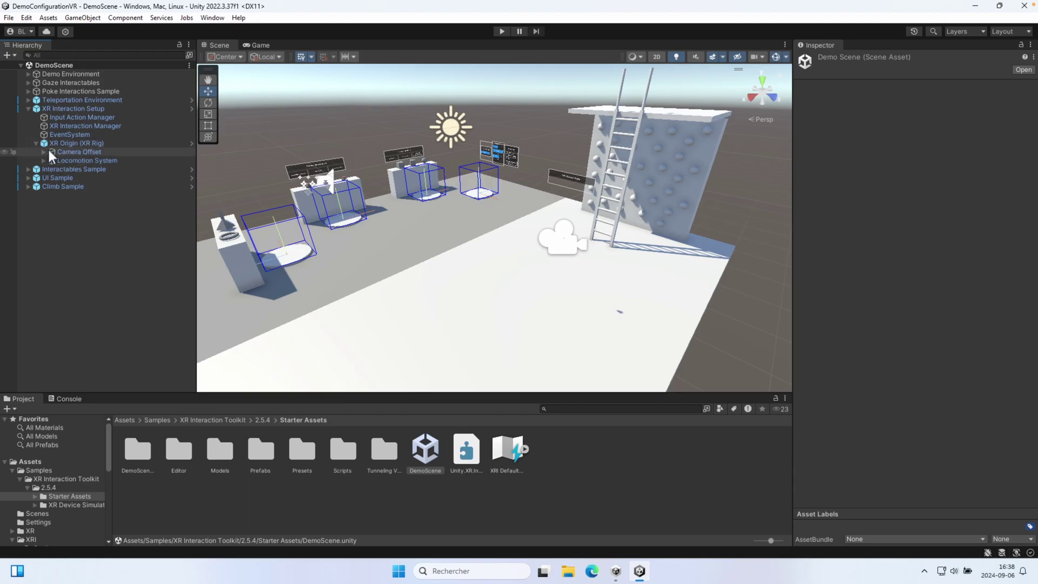
{"action": "left_click", "coordinate": [44, 152]}
{"action": "left_click", "coordinate": [79, 152]}
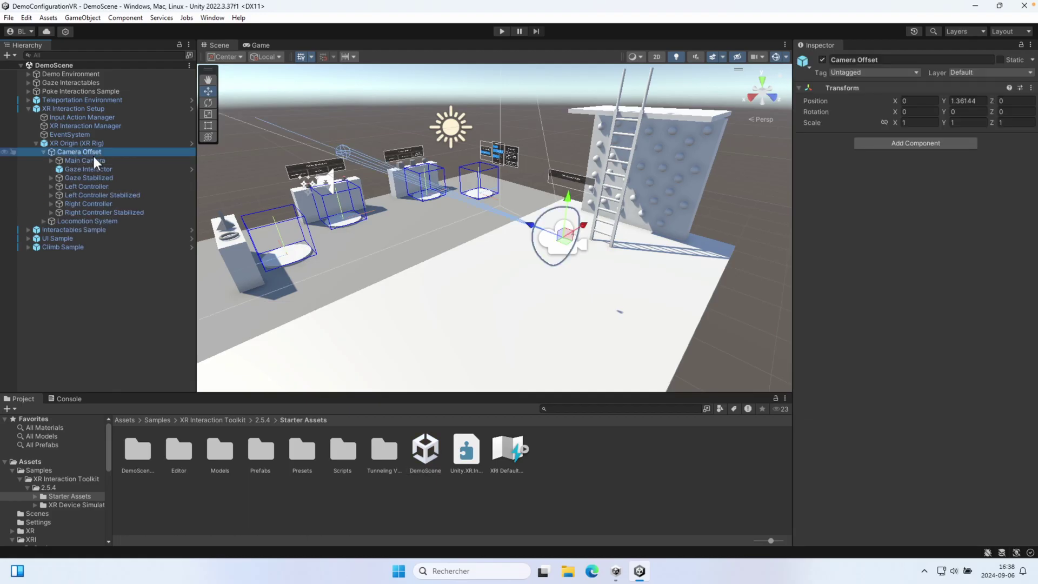
{"action": "left_click", "coordinate": [94, 160]}
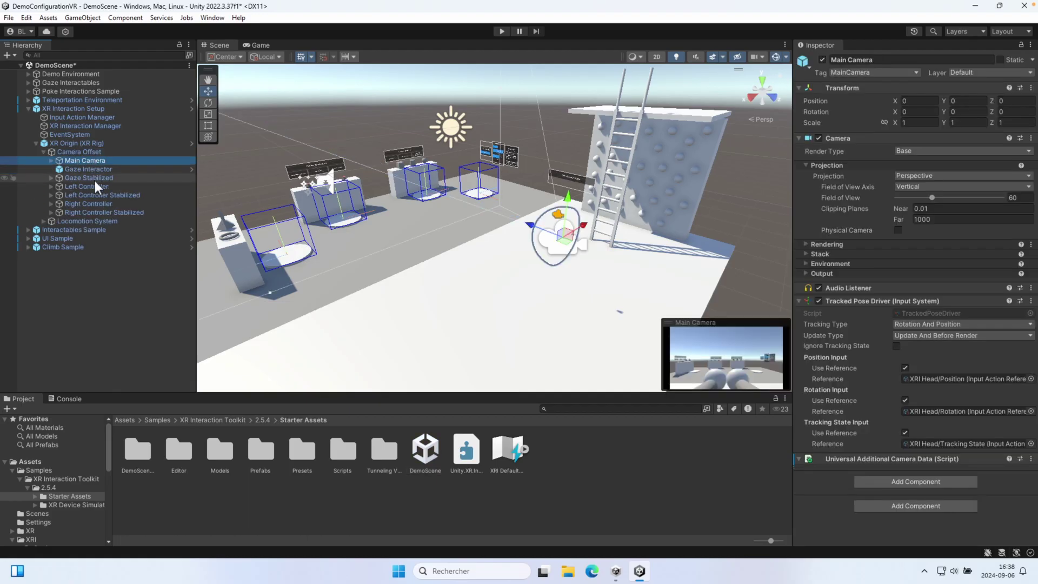
Inspect the components of the Left Controller and Right Controller objects under Camera Offset.
{"action": "left_click", "coordinate": [102, 186]}
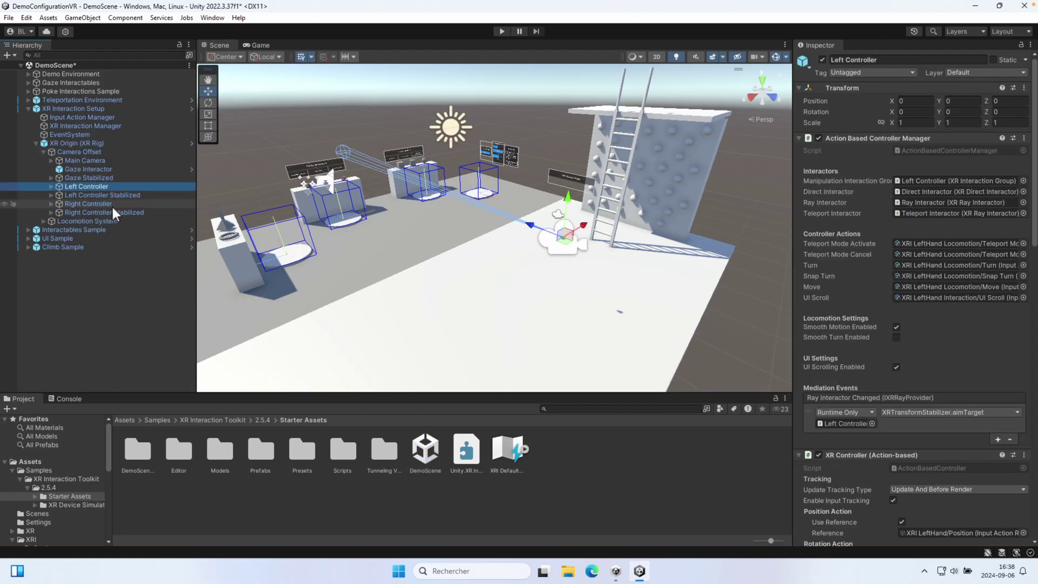
{"action": "left_click", "coordinate": [109, 204]}
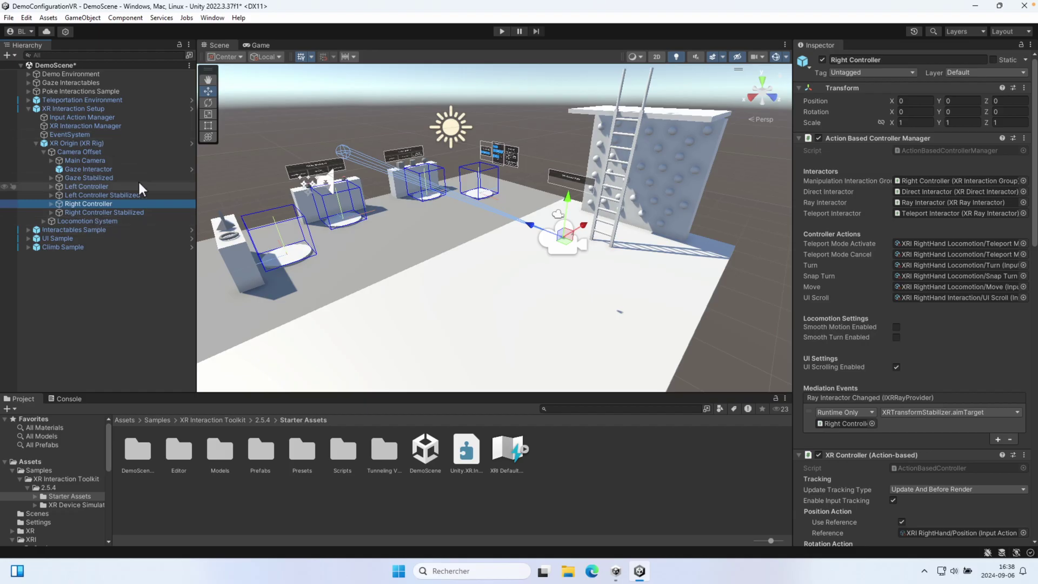
Run the scene, turn the headset view, and switch the device simulator to the right controller.
{"action": "left_click", "coordinate": [502, 31]}
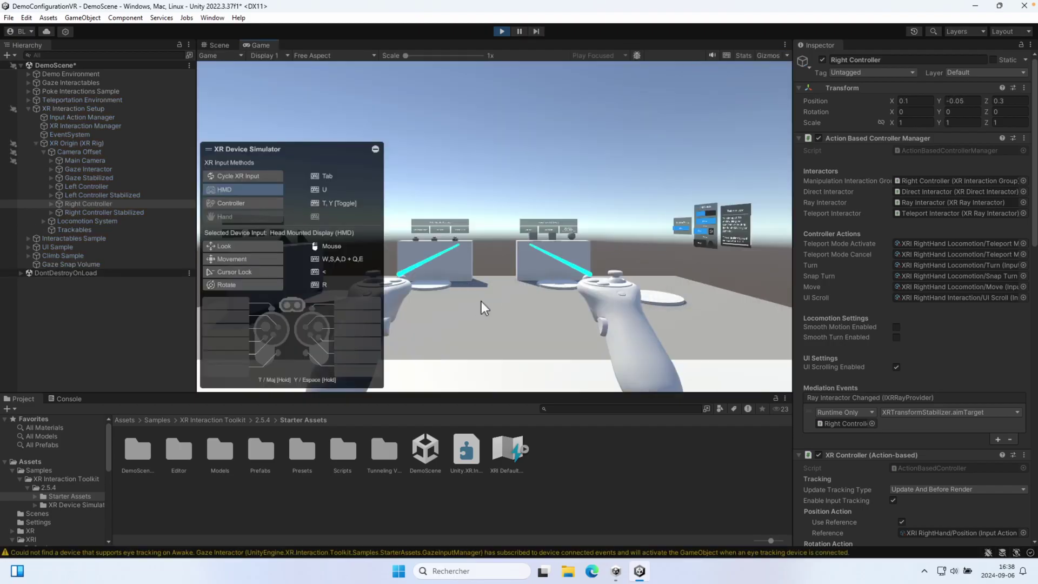
{"action": "right_click_drag", "start_coordinate": [520, 291], "coordinate": [594, 289]}
{"action": "key", "text": "y"}
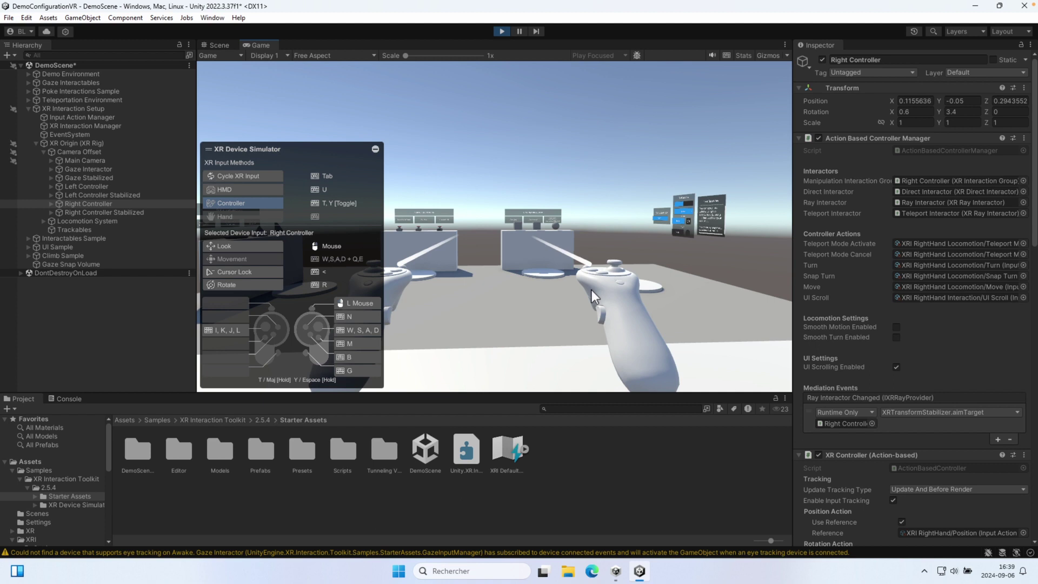
Switch the simulator to the left controller, try moving it in Translate mode, and return it to Rotate mode.
{"action": "key", "text": "t"}
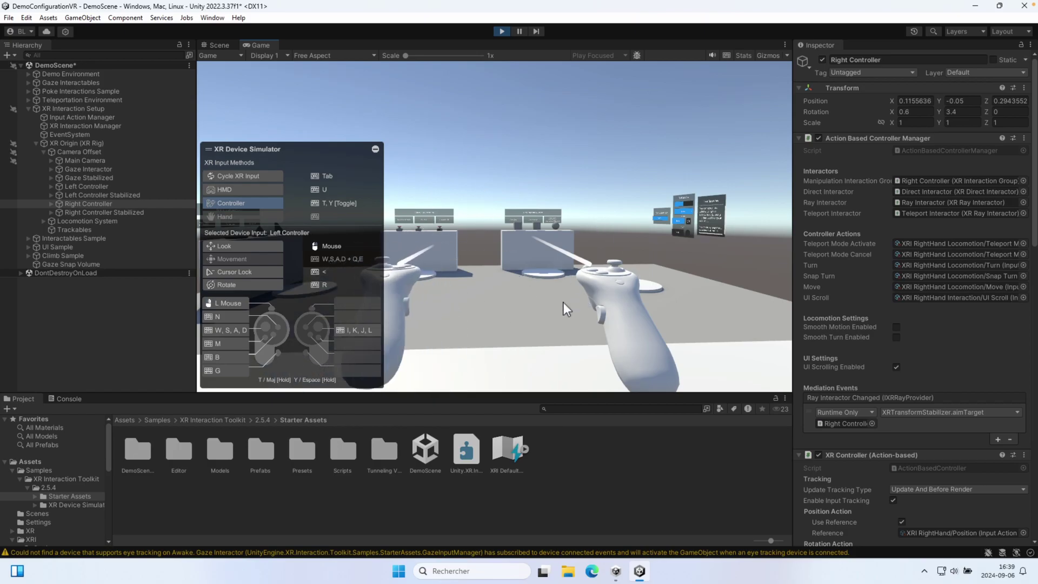
{"action": "key", "text": "r"}
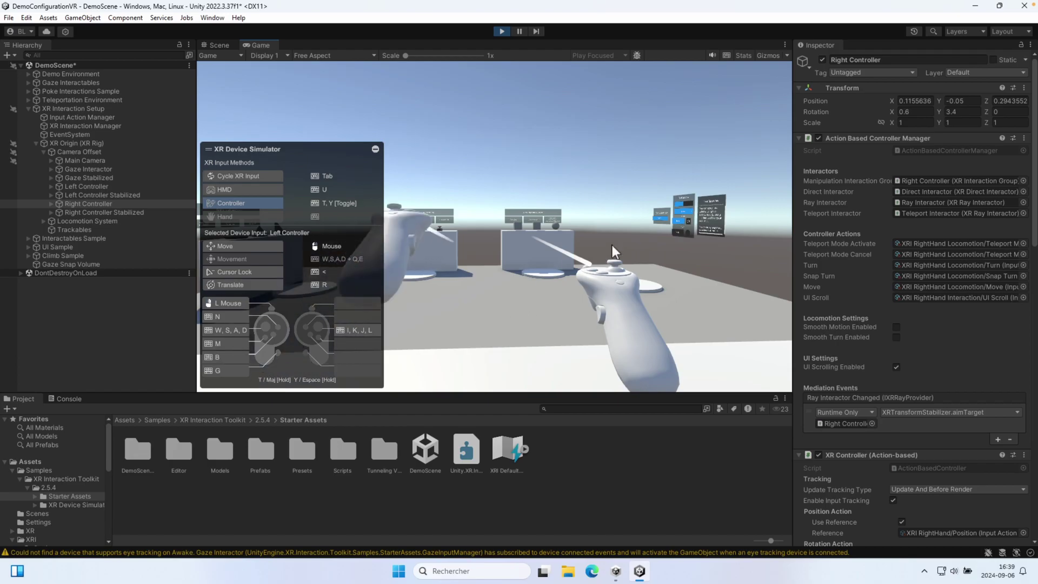
{"action": "key", "text": "r"}
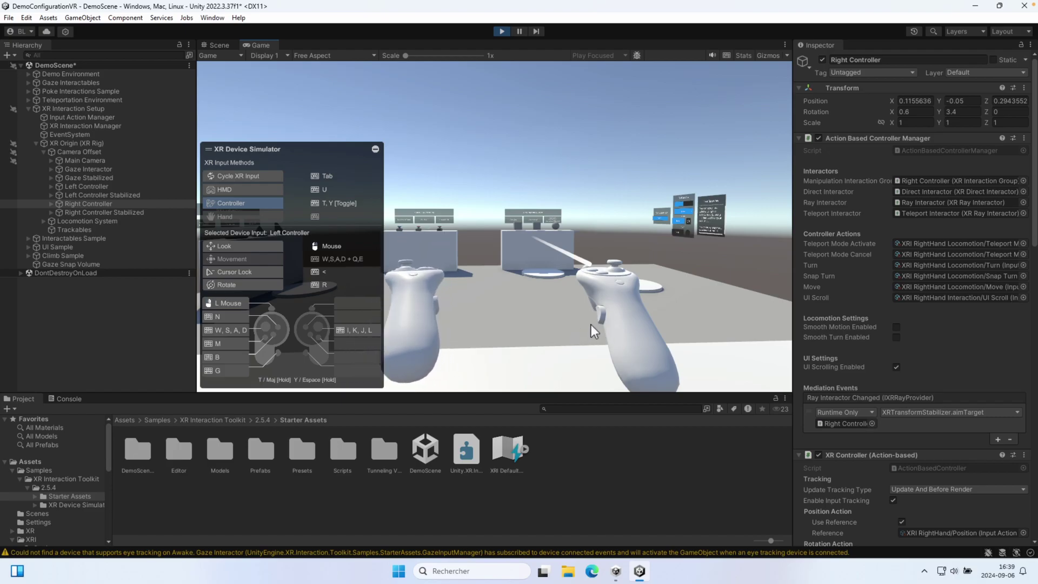
Move the rig forward, backward and sideways through the scene with the left controller's thumbstick.
{"action": "key", "text": "w"}
{"action": "key", "text": "w"}
{"action": "key", "text": "w"}
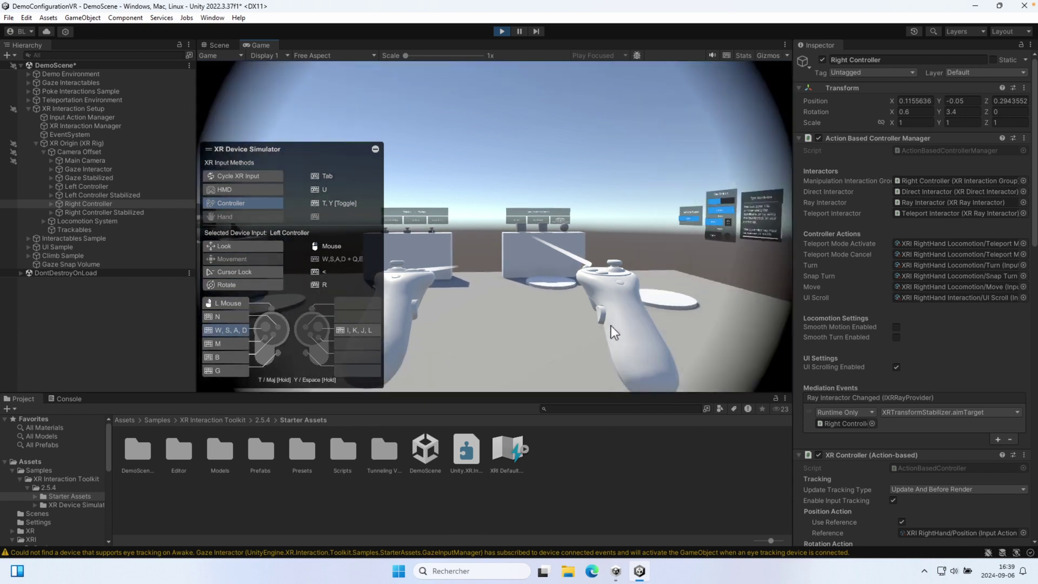
{"action": "key", "text": "w"}
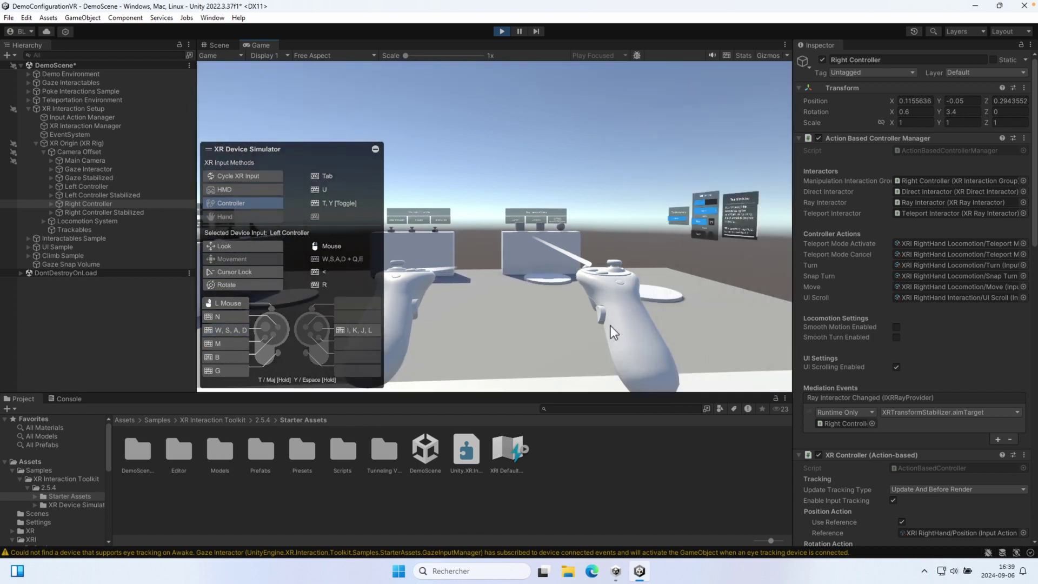
{"action": "key", "text": "a"}
{"action": "key", "text": "a"}
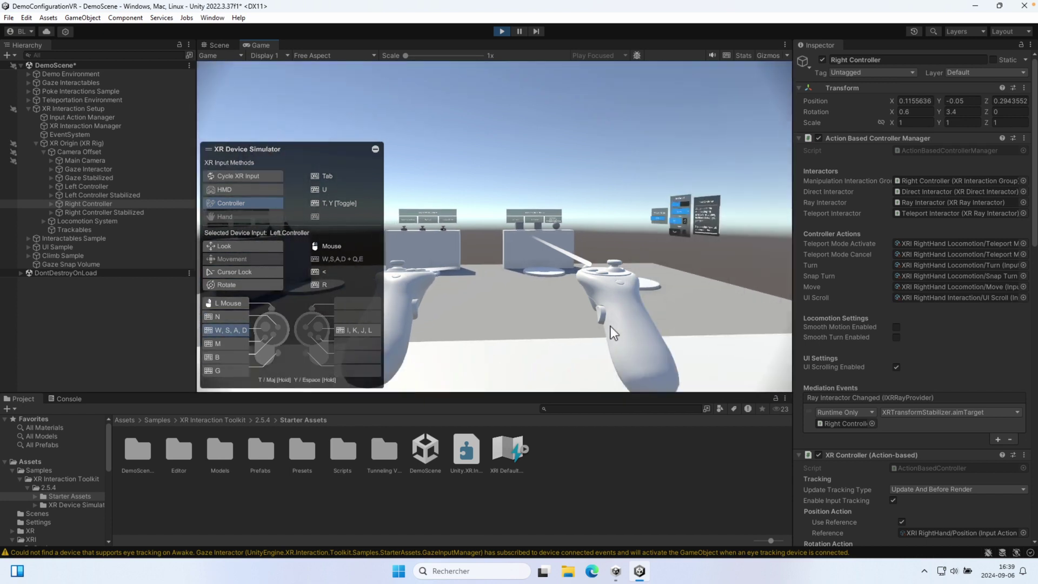
{"action": "key", "text": "d"}
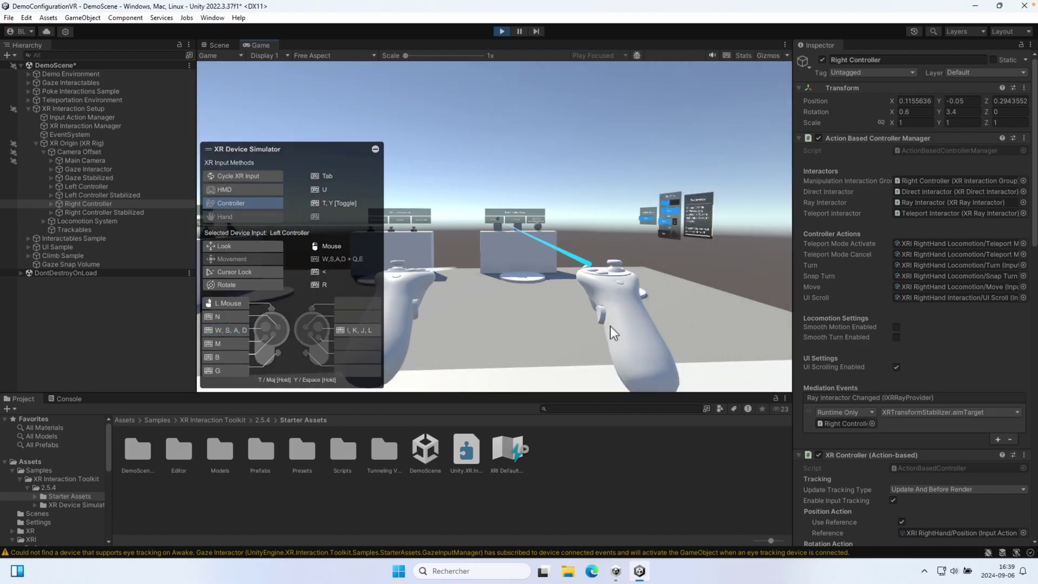
{"action": "key", "text": "w"}
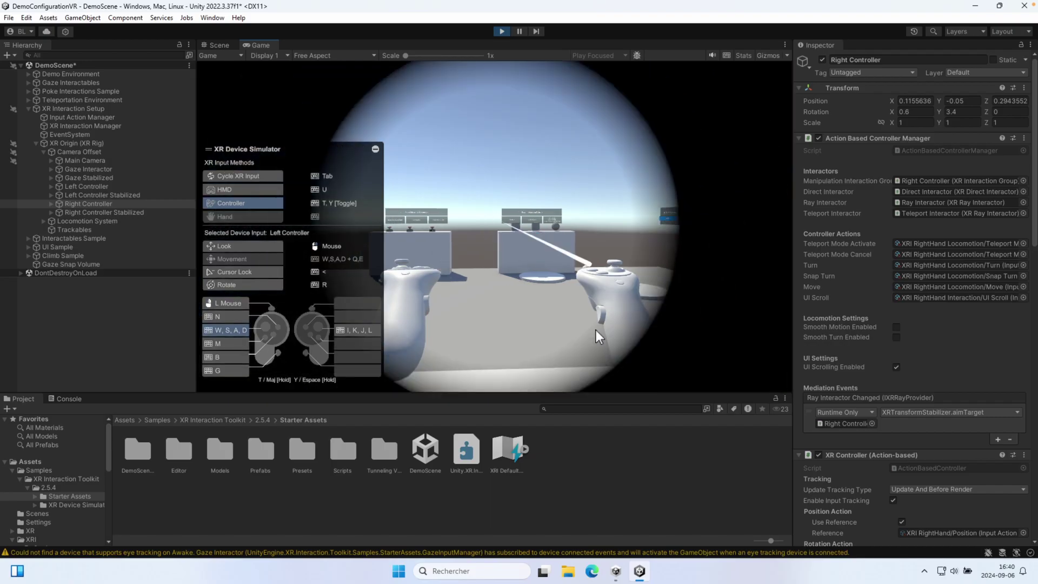
{"action": "key", "text": "d"}
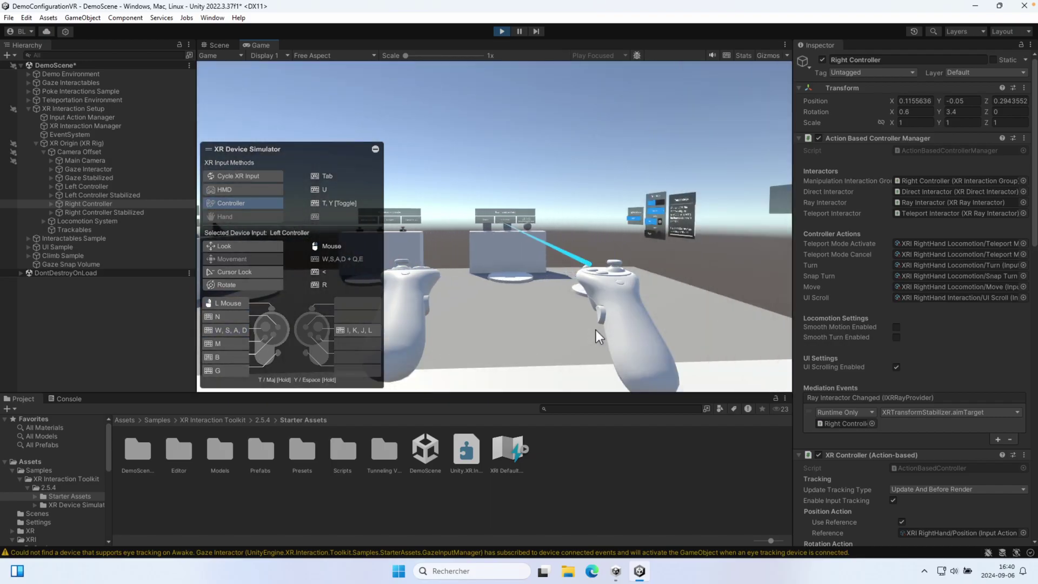
{"action": "key", "text": "w"}
{"action": "key", "text": "s"}
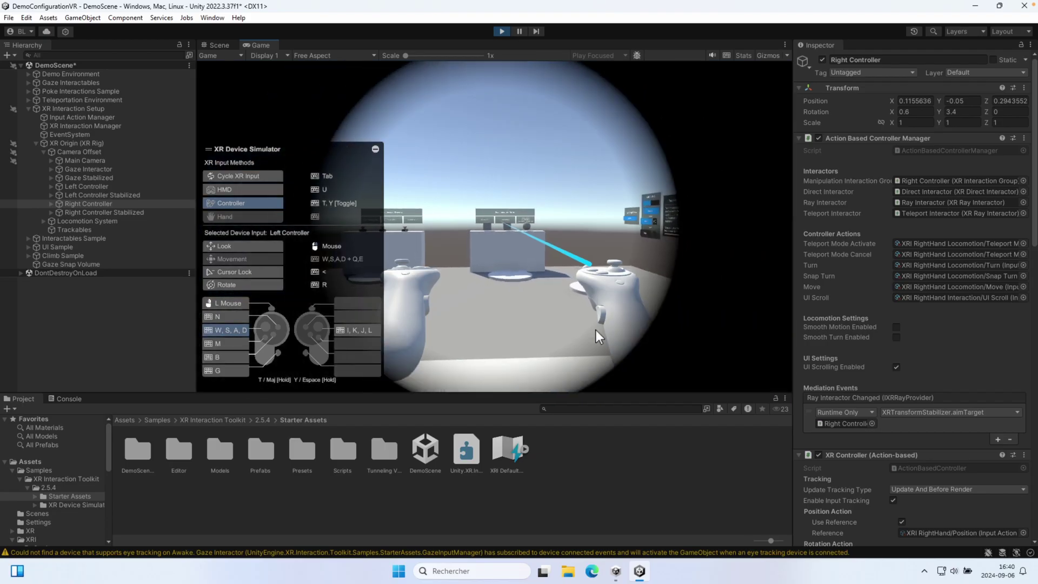
{"action": "key", "text": "w"}
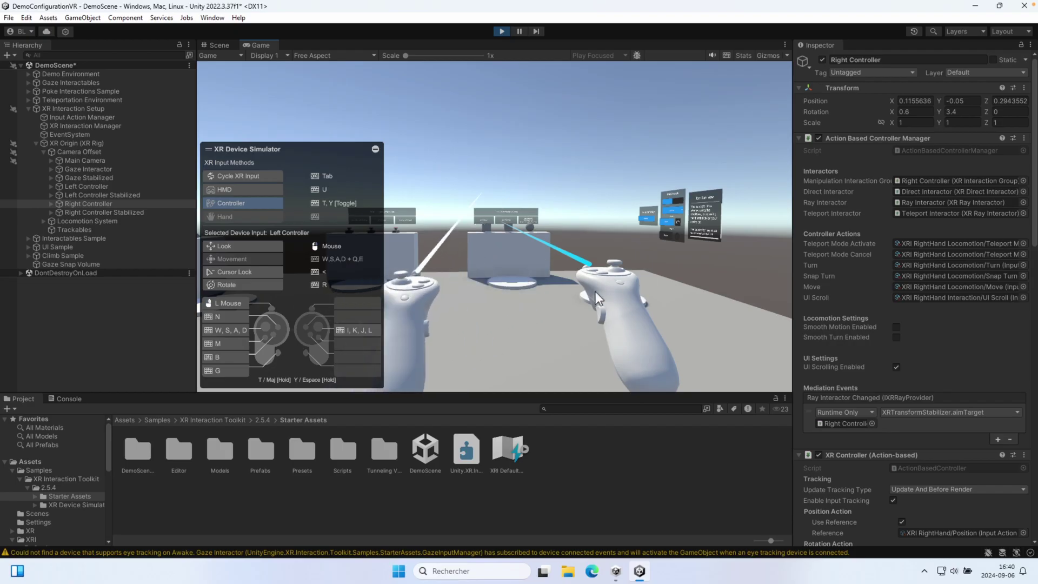
{"action": "key", "text": "s"}
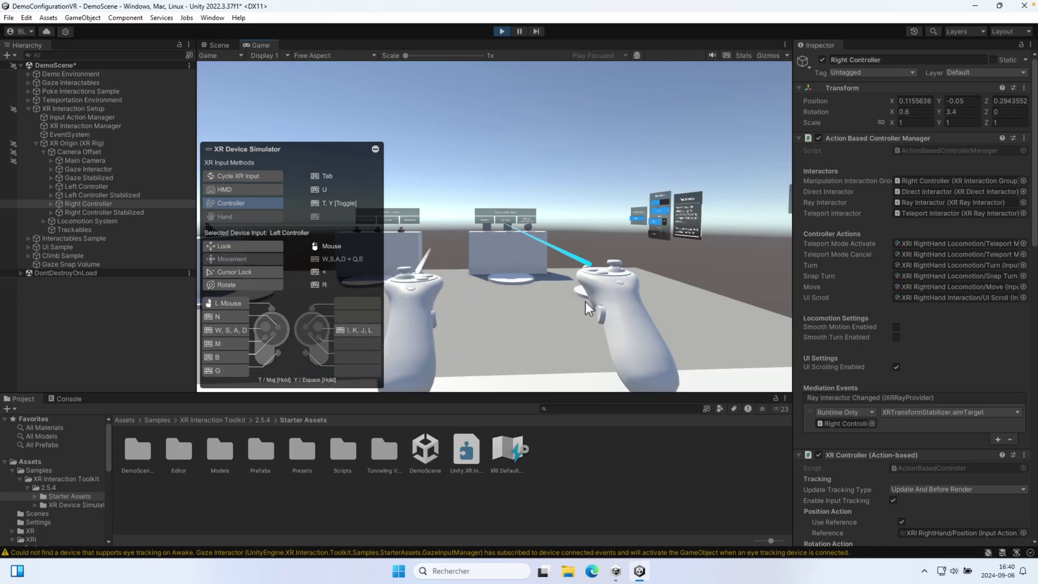
{"action": "key", "text": "w"}
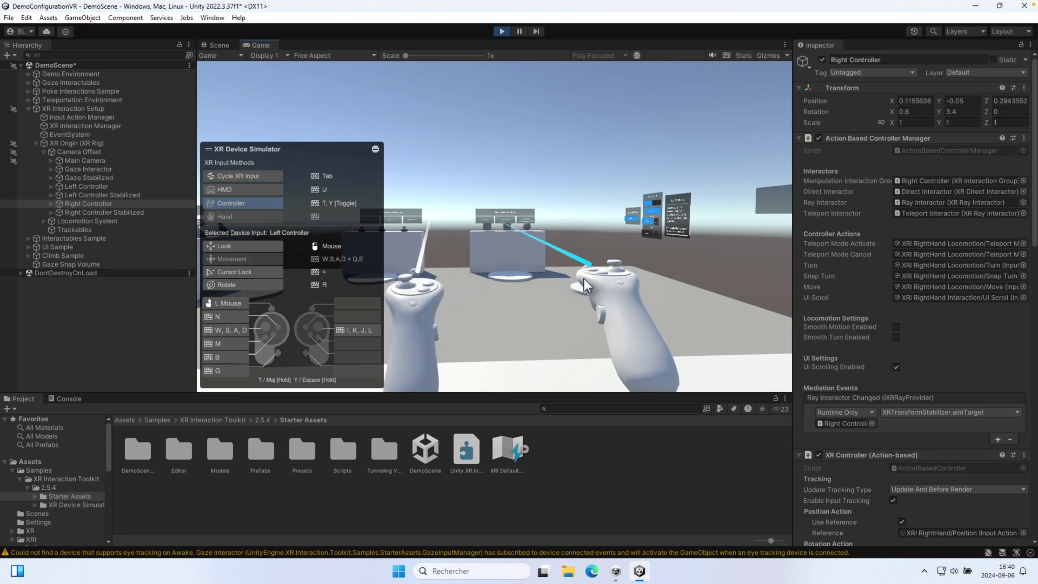
Turn the rig right and left with the right controller's thumbstick while the left controller is selected.
{"action": "key", "text": "l"}
{"action": "key", "text": "l"}
{"action": "key", "text": "j"}
{"action": "key", "text": "j"}
{"action": "key", "text": "j"}
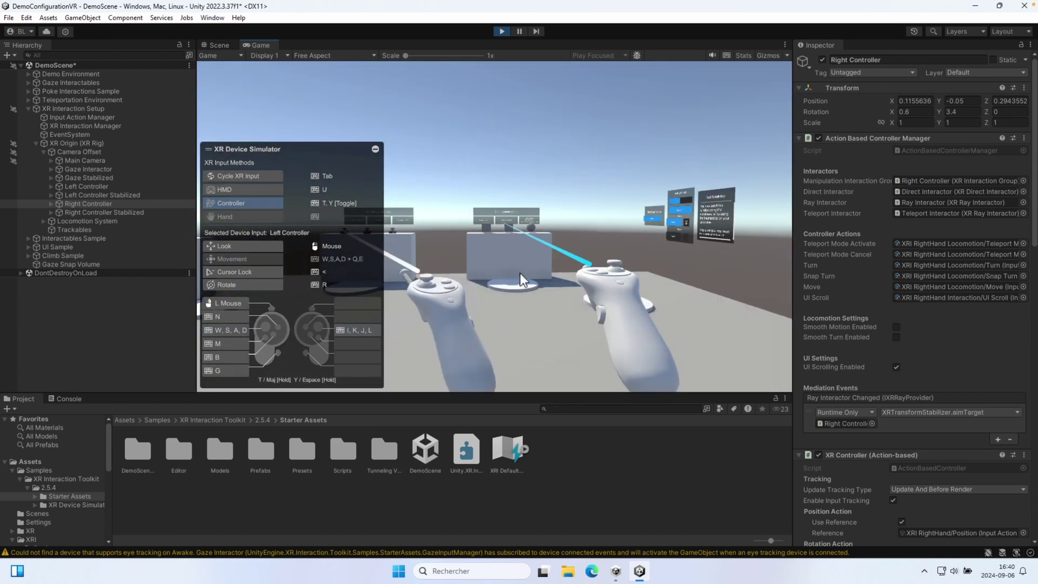
Bring the rig up to the Poke Interaction table and select the right controller.
{"action": "key", "text": "w"}
{"action": "right_click_drag", "start_coordinate": [507, 295], "coordinate": [533, 357]}
{"action": "key", "text": "Tab"}
{"action": "key", "text": "w"}
{"action": "key", "text": "u"}
{"action": "key", "text": "y"}
Aim the right controller's ray at the Enable Particle System button and activate it repeatedly with the grip.
{"action": "left_click", "coordinate": [586, 437]}
{"action": "key", "text": "g"}
{"action": "key", "text": "g"}
{"action": "key", "text": "g"}
{"action": "key", "text": "g"}
{"action": "key", "text": "g"}
{"action": "key", "text": "u"}
{"action": "key", "text": "space"}
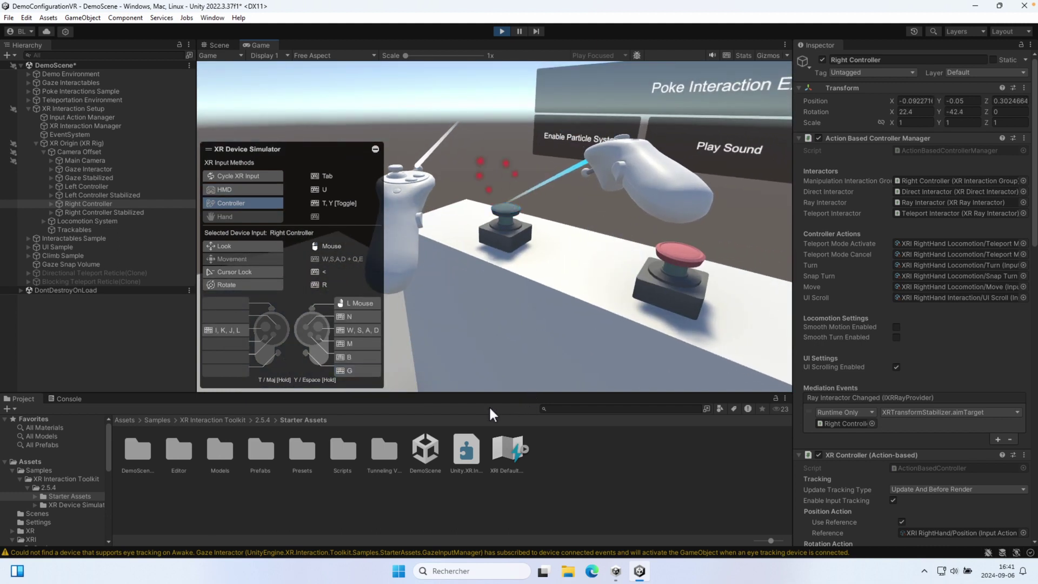
{"action": "key", "text": "g"}
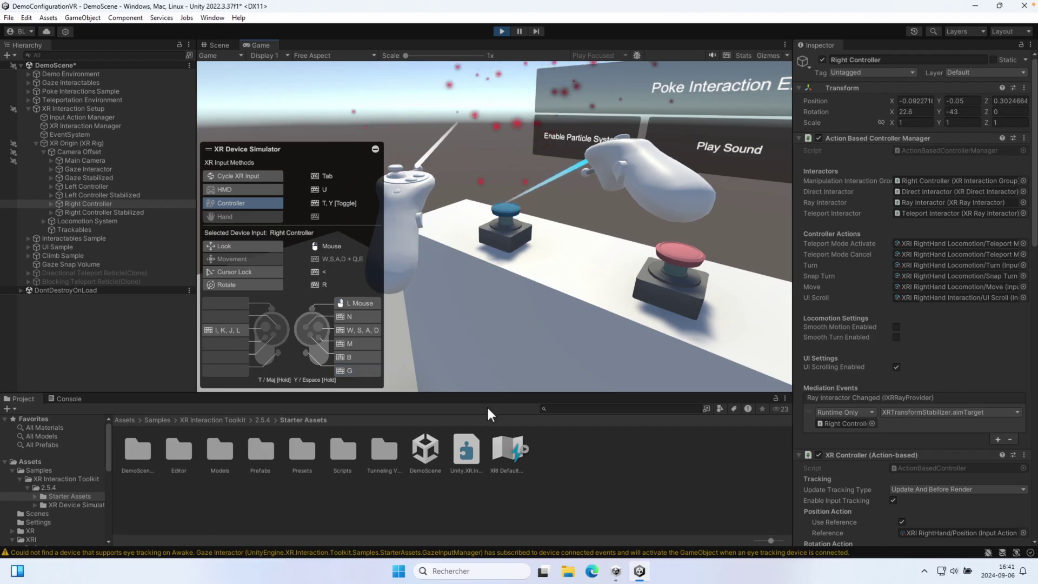
Move the rig to the Grab Interactable Objects table and aim the right controller at the Kinematic Movement ring.
{"action": "key", "text": "u"}
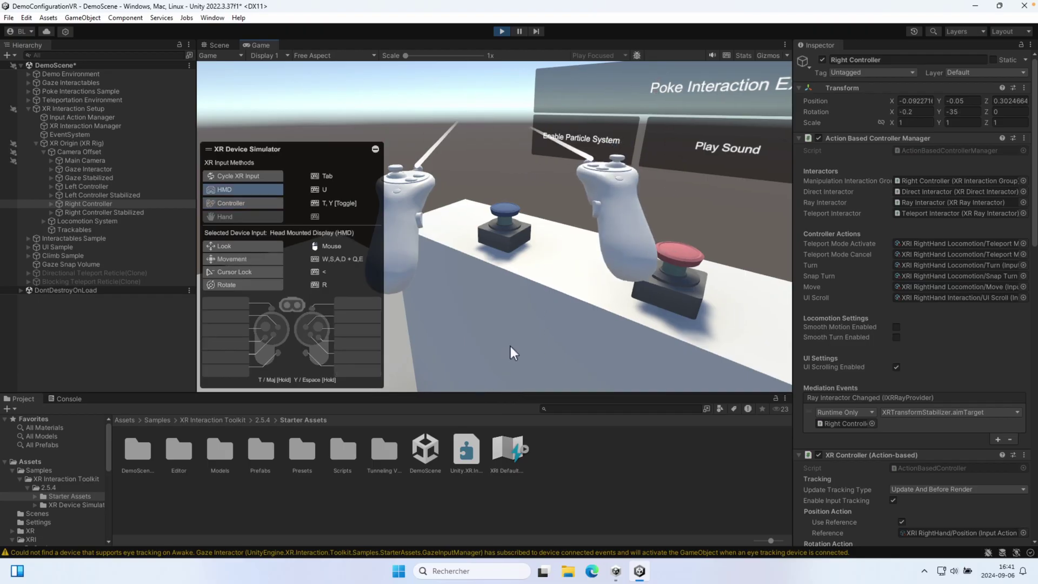
{"action": "right_click_drag", "start_coordinate": [284, 329], "coordinate": [261, 335]}
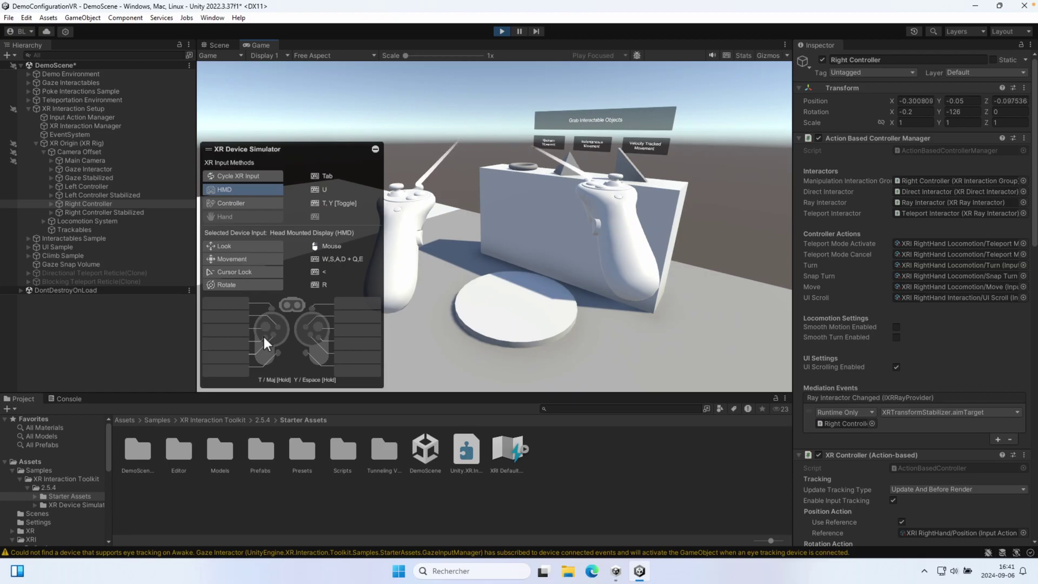
{"action": "key", "text": "y"}
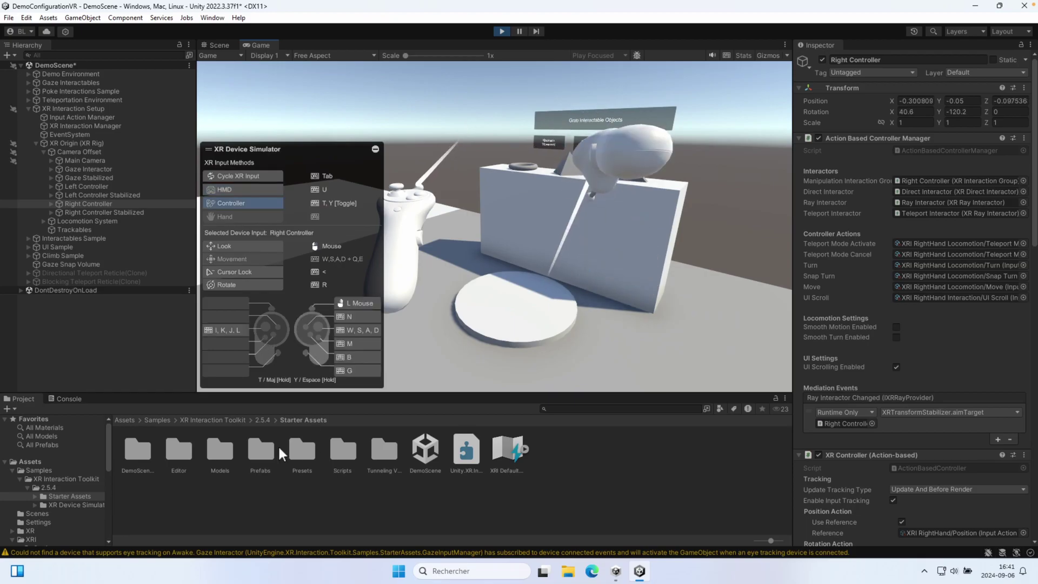
{"action": "key", "text": "w"}
{"action": "right_click_drag", "start_coordinate": [265, 455], "coordinate": [443, 397]}
{"action": "key", "text": "Tab"}
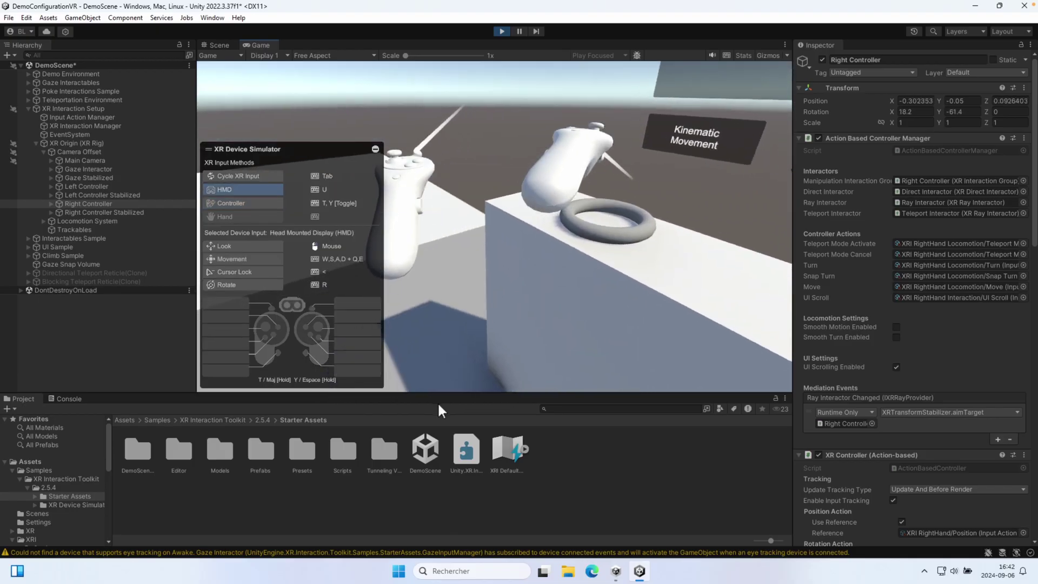
{"action": "key", "text": "Tab"}
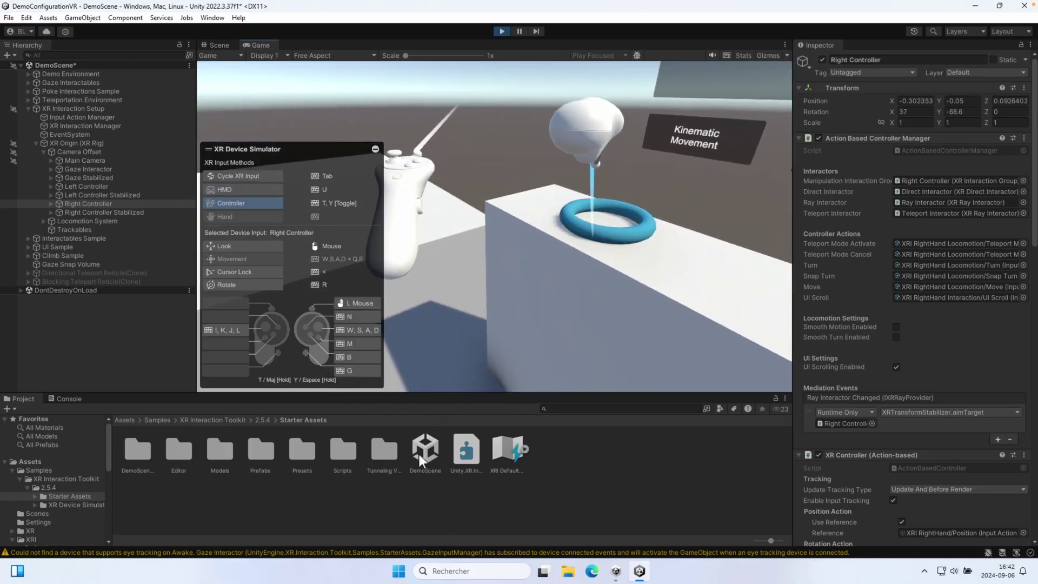
Try grabbing and releasing the Kinematic Movement ring with the right controller's grip while swinging the controller.
{"action": "key", "text": "g"}
{"action": "right_click_drag", "start_coordinate": [387, 424], "coordinate": [370, 404]}
{"action": "key", "text": "g"}
{"action": "key", "text": "g"}
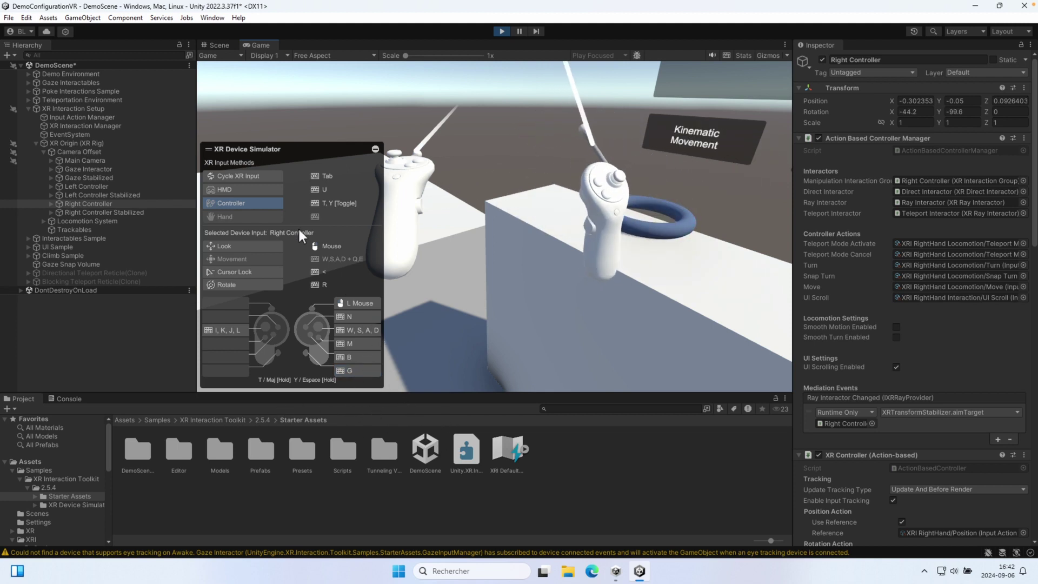
{"action": "right_click_drag", "start_coordinate": [299, 234], "coordinate": [315, 298]}
Switch control to the headset and turn its view away from the grab table toward the open floor.
{"action": "key", "text": "Tab"}
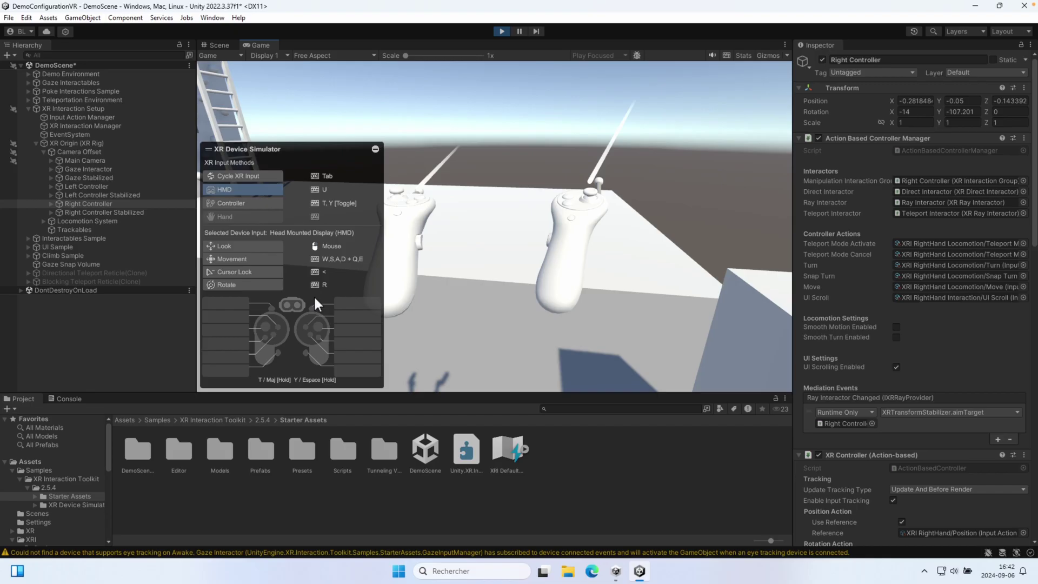
{"action": "right_click_drag", "start_coordinate": [313, 294], "coordinate": [248, 328]}
{"action": "key", "text": "y"}
{"action": "key", "text": "y"}
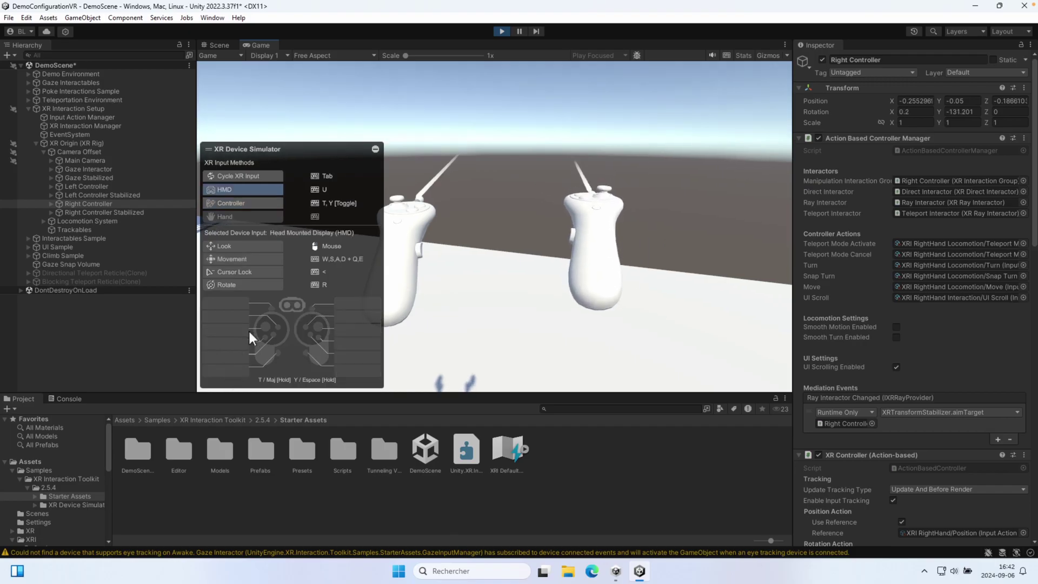
Select the right controller and turn the rig left and right repeatedly with its thumbstick, re-aiming the controller in between.
{"action": "key", "text": "y"}
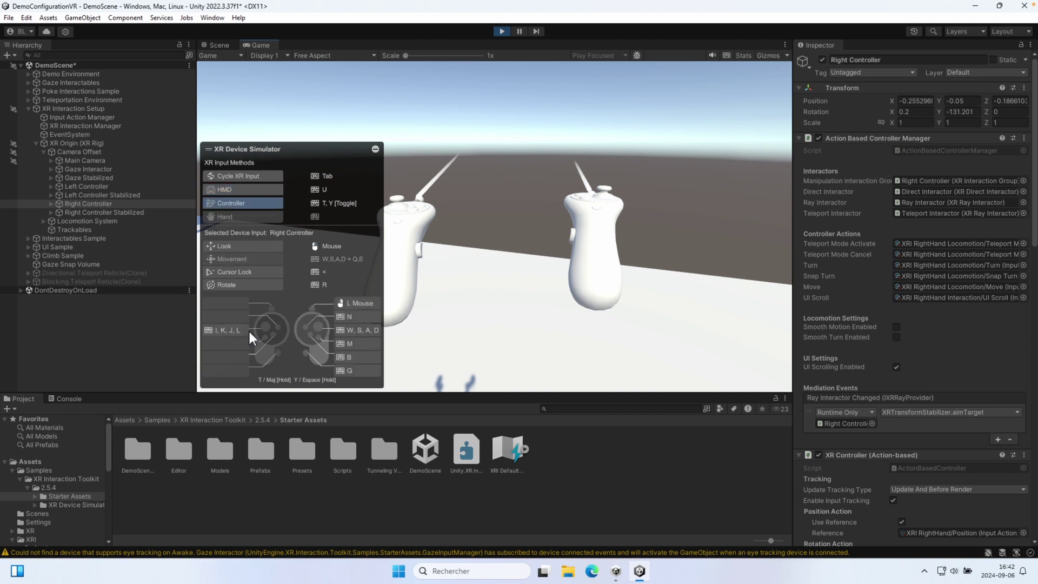
{"action": "key", "text": "a"}
{"action": "key", "text": "a"}
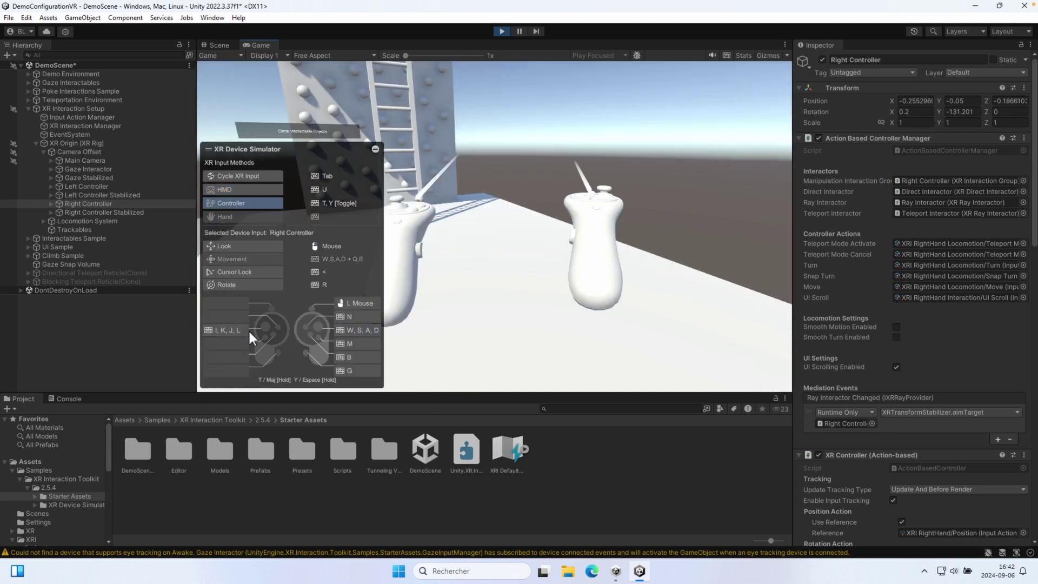
{"action": "key", "text": "a"}
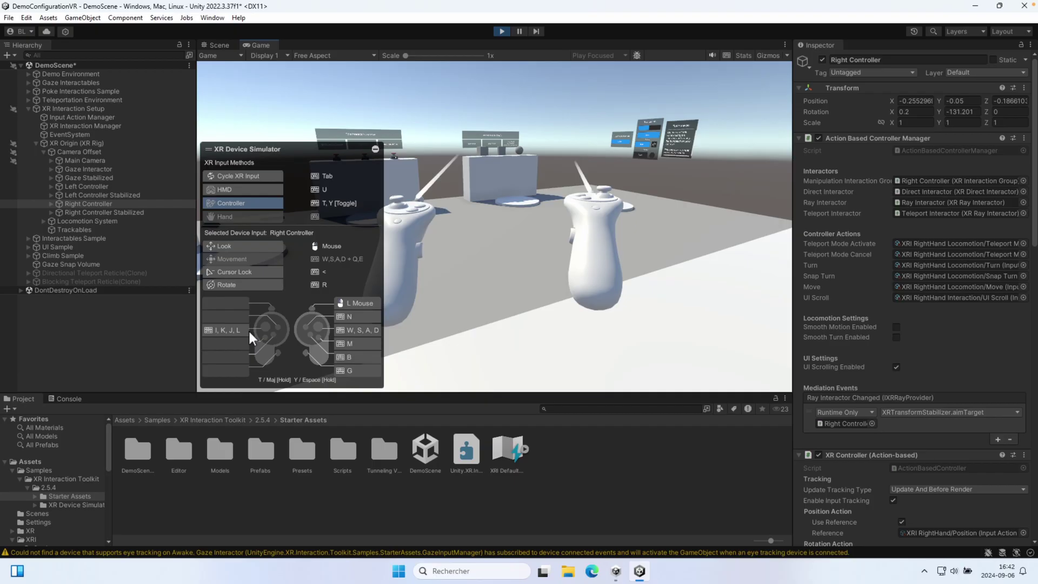
{"action": "key", "text": "d"}
{"action": "key", "text": "d"}
{"action": "key", "text": "d"}
{"action": "key", "text": "a"}
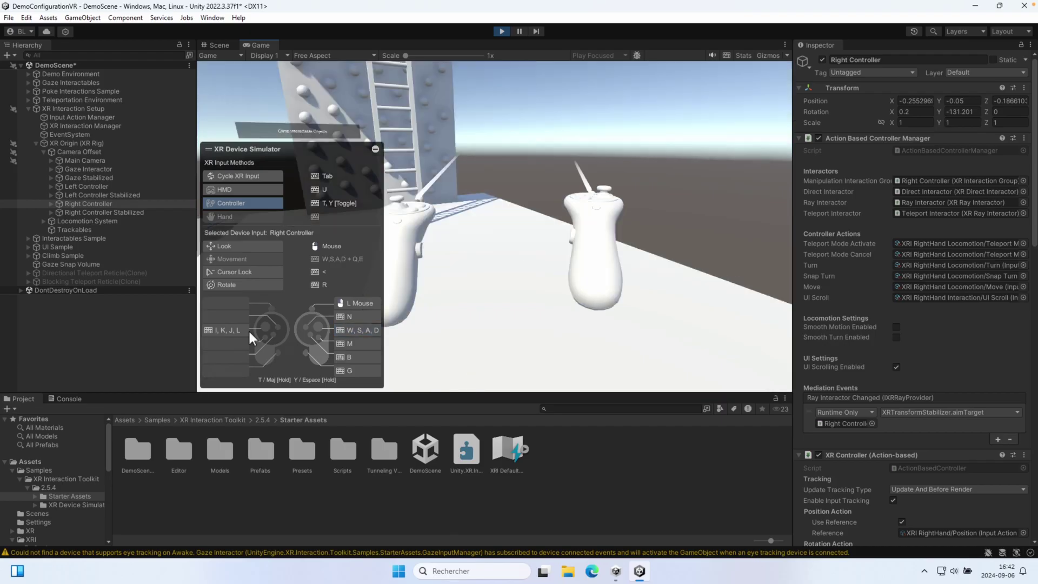
{"action": "key", "text": "a"}
{"action": "key", "text": "a"}
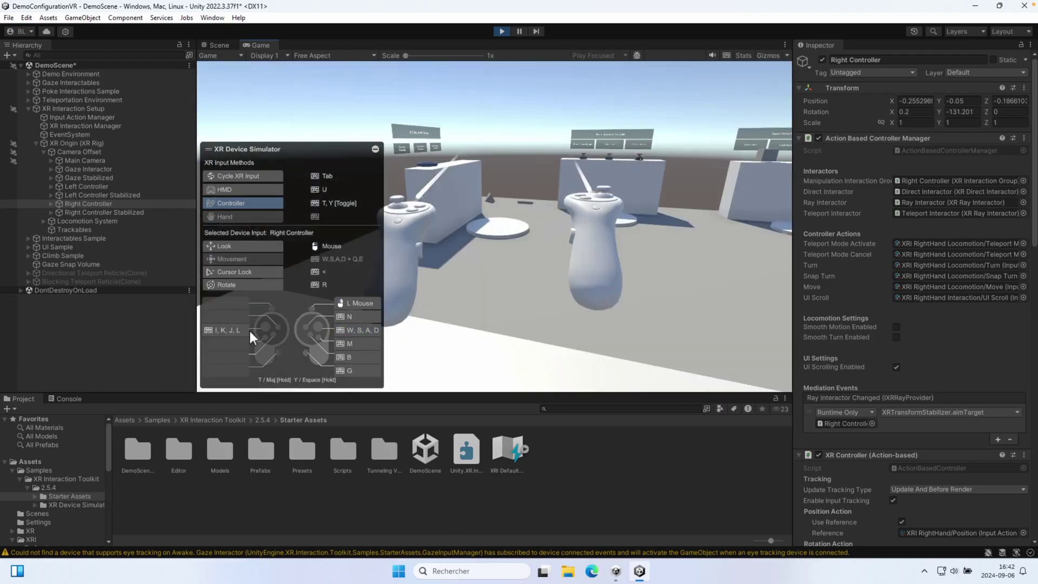
{"action": "key", "text": "d"}
{"action": "key", "text": "d"}
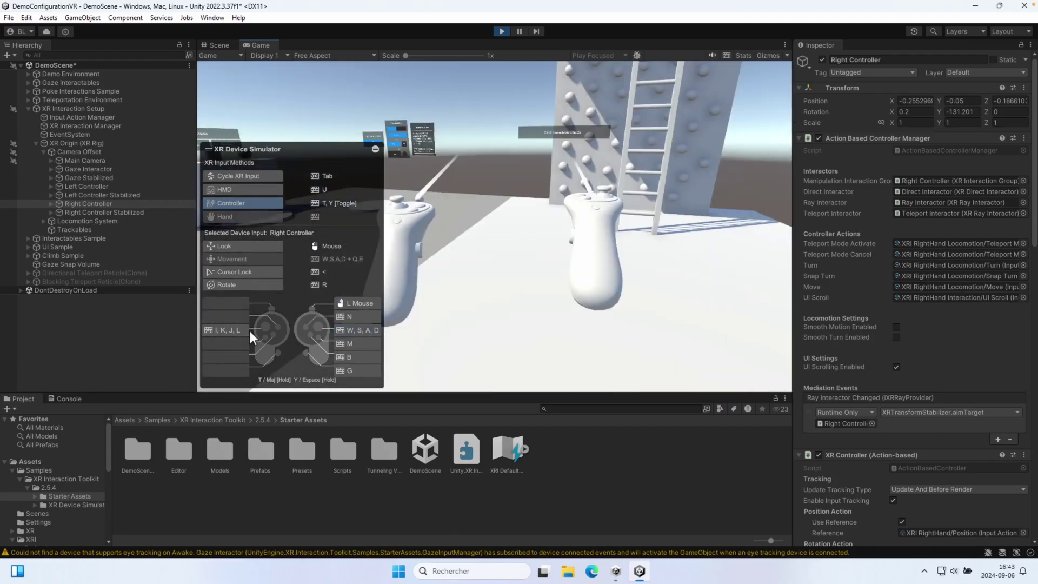
{"action": "mouse_move", "coordinate": [249, 328]}
{"action": "right_mouse_down"}
{"action": "mouse_move", "coordinate": [215, 303]}
{"action": "mouse_move", "coordinate": [317, 322]}
{"action": "mouse_move", "coordinate": [405, 315]}
{"action": "mouse_move", "coordinate": [321, 321]}
{"action": "mouse_move", "coordinate": [257, 354]}
{"action": "mouse_move", "coordinate": [216, 347]}
{"action": "mouse_move", "coordinate": [231, 339]}
{"action": "right_mouse_up"}
{"action": "key", "text": "d"}
{"action": "key", "text": "d"}
{"action": "key", "text": "a"}
{"action": "key", "text": "a"}
{"action": "key", "text": "a"}
{"action": "key", "text": "d"}
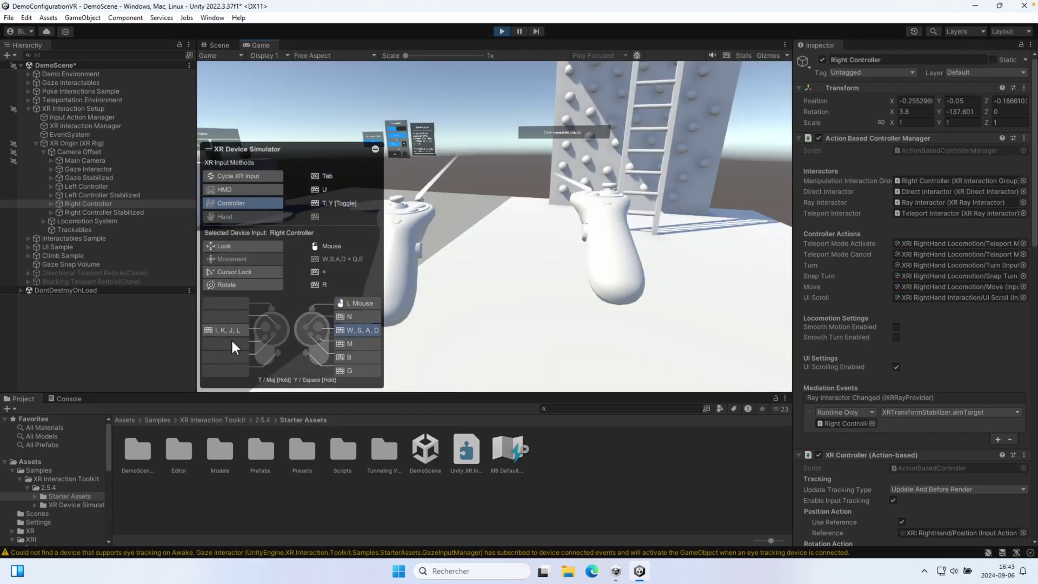
Turn the rig from the climbing wall back toward the interactable tables with the right controller's thumbstick.
{"action": "key", "text": "d"}
{"action": "key", "text": "a"}
{"action": "key", "text": "a"}
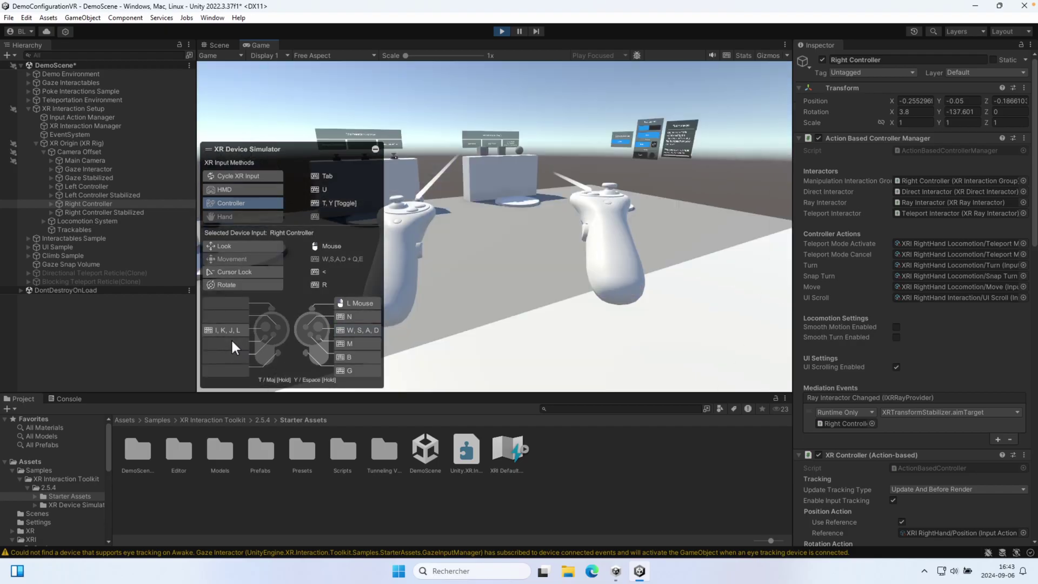
Switch control to the left controller and slide the rig sideways in both directions with its thumbstick.
{"action": "right_click_drag", "start_coordinate": [231, 338], "coordinate": [401, 318]}
{"action": "key", "text": "Tab"}
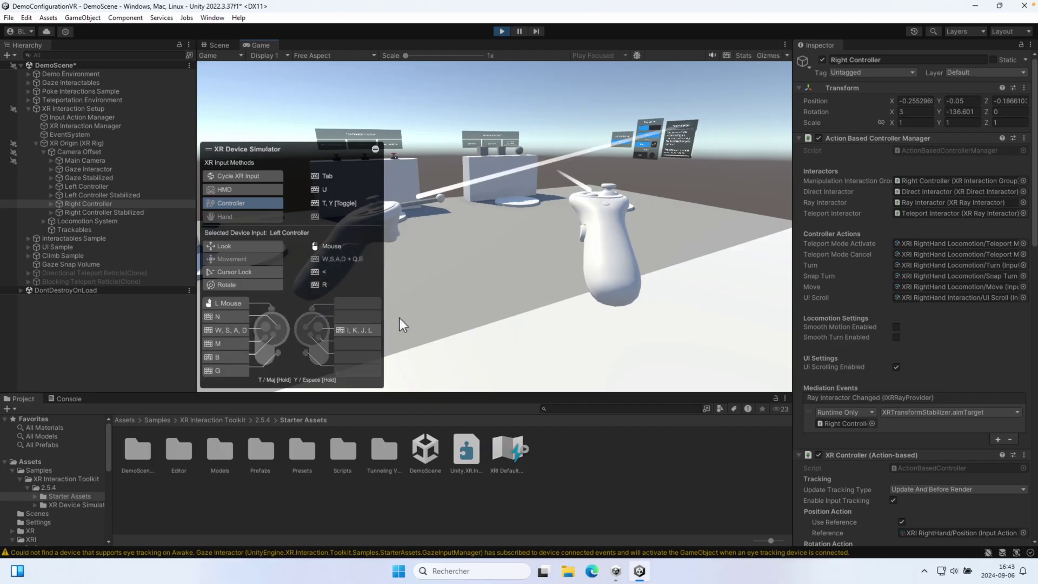
{"action": "key", "text": "d"}
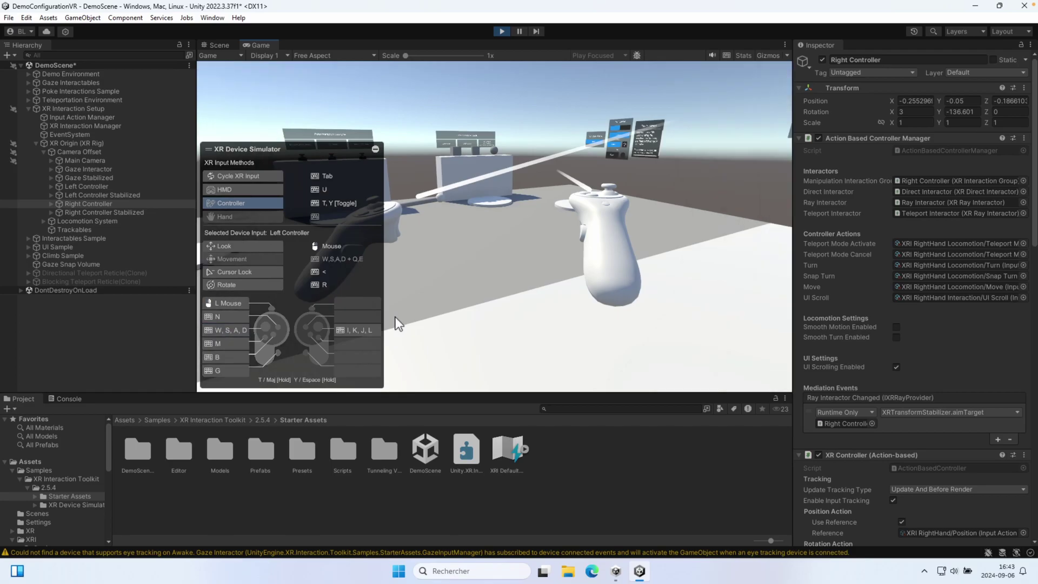
{"action": "key", "text": "d"}
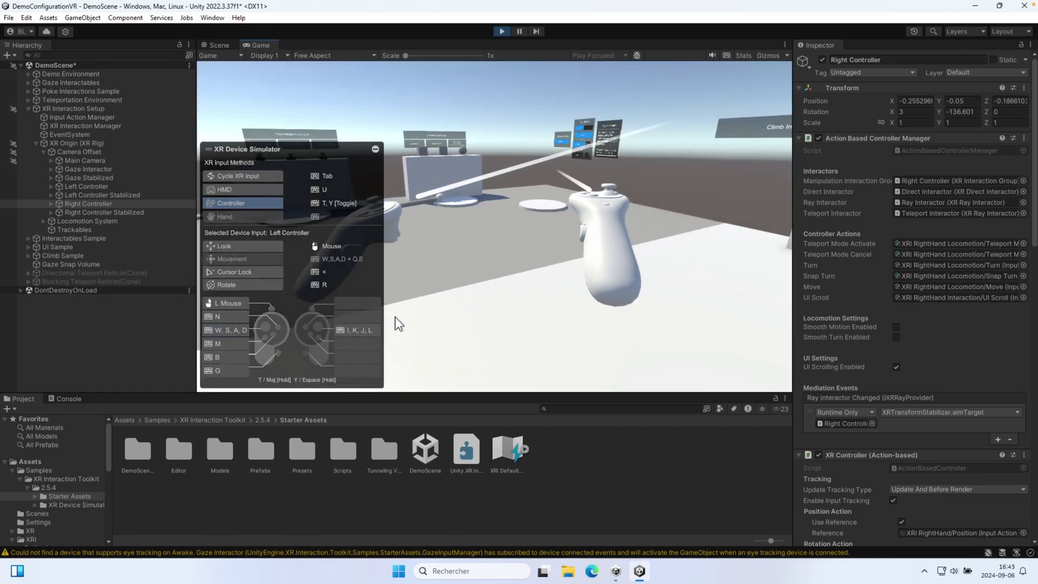
{"action": "key", "text": "a"}
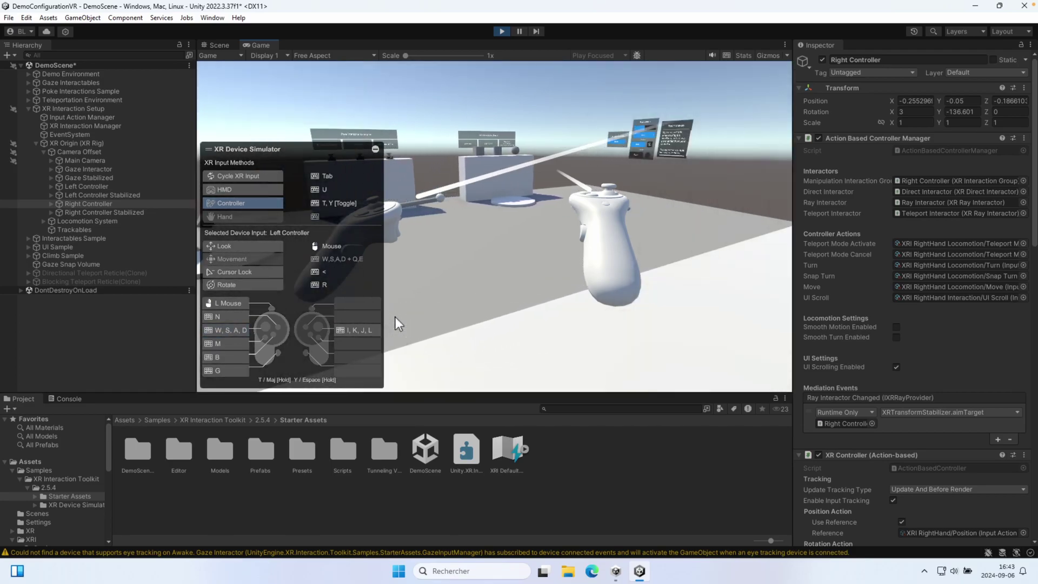
{"action": "key", "text": "d"}
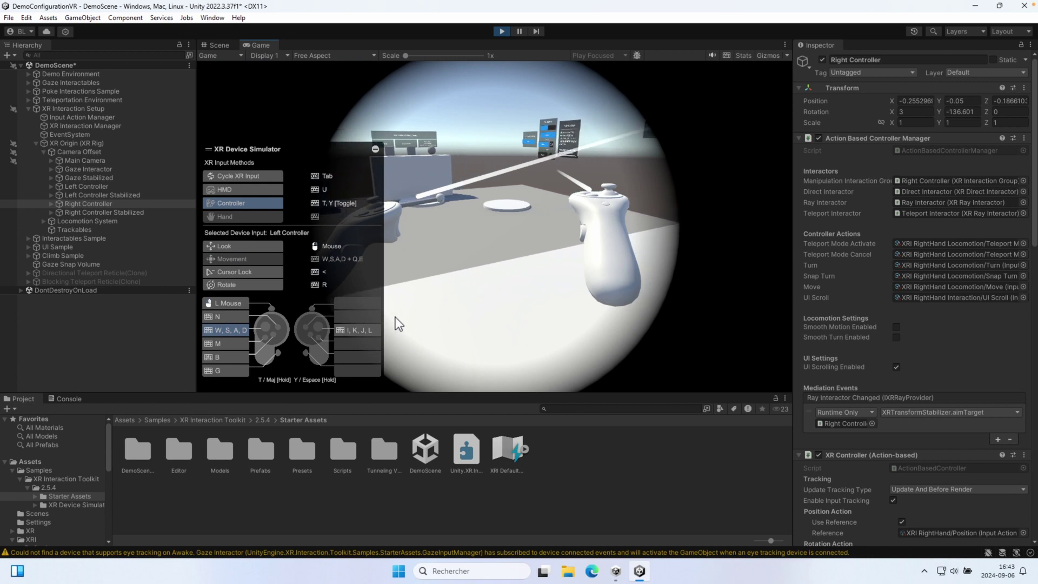
Turn the rig right toward the climbing wall and back left with the right thumbstick while the left controller stays selected.
{"action": "key", "text": "l"}
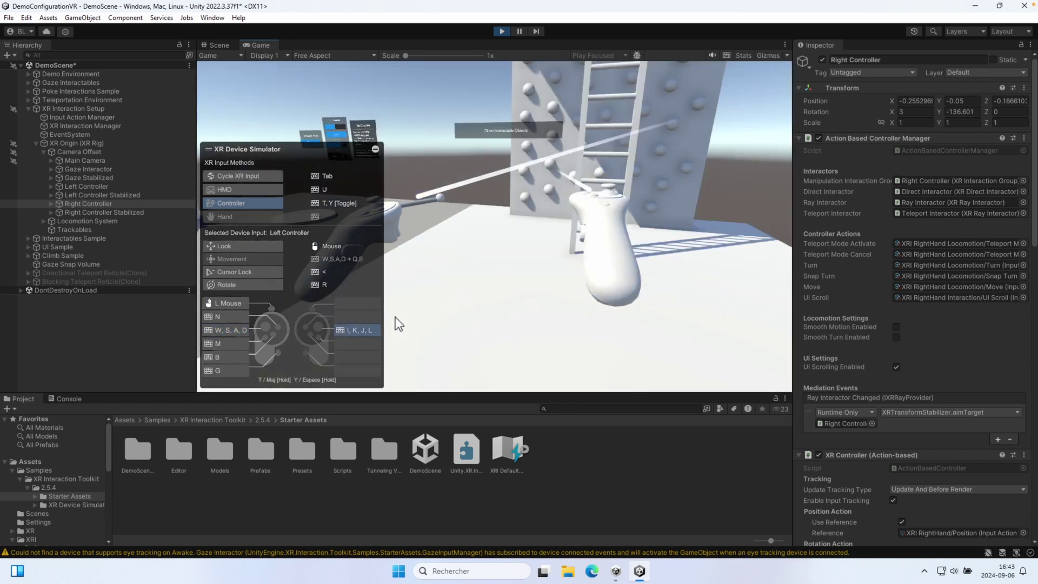
{"action": "key", "text": "l"}
{"action": "key", "text": "j"}
{"action": "key", "text": "j"}
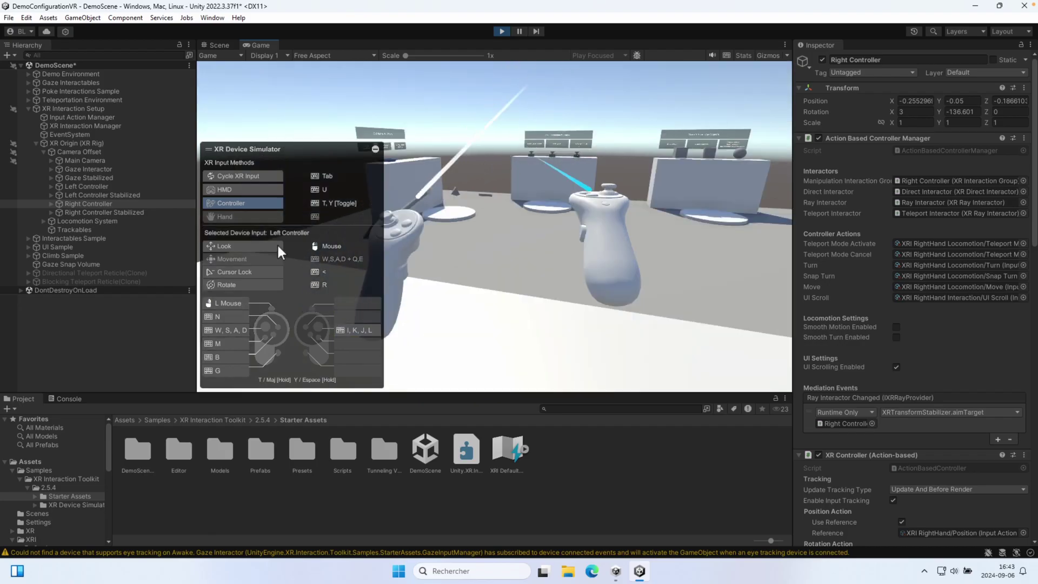
Swing the left controller's ray across the tables, then toggle its selection off.
{"action": "right_click_drag", "start_coordinate": [278, 247], "coordinate": [423, 240]}
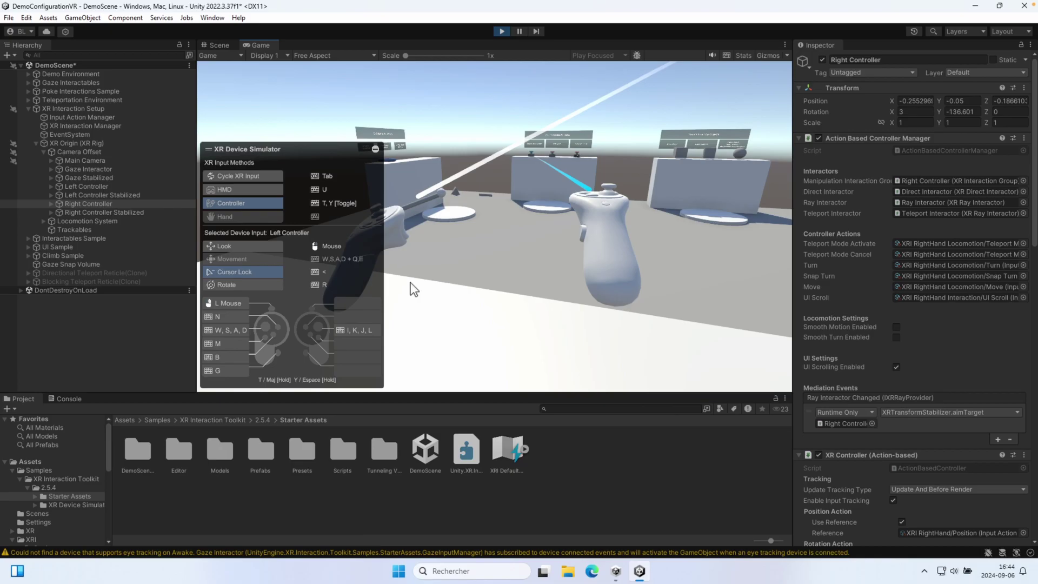
{"action": "left_click", "coordinate": [425, 248]}
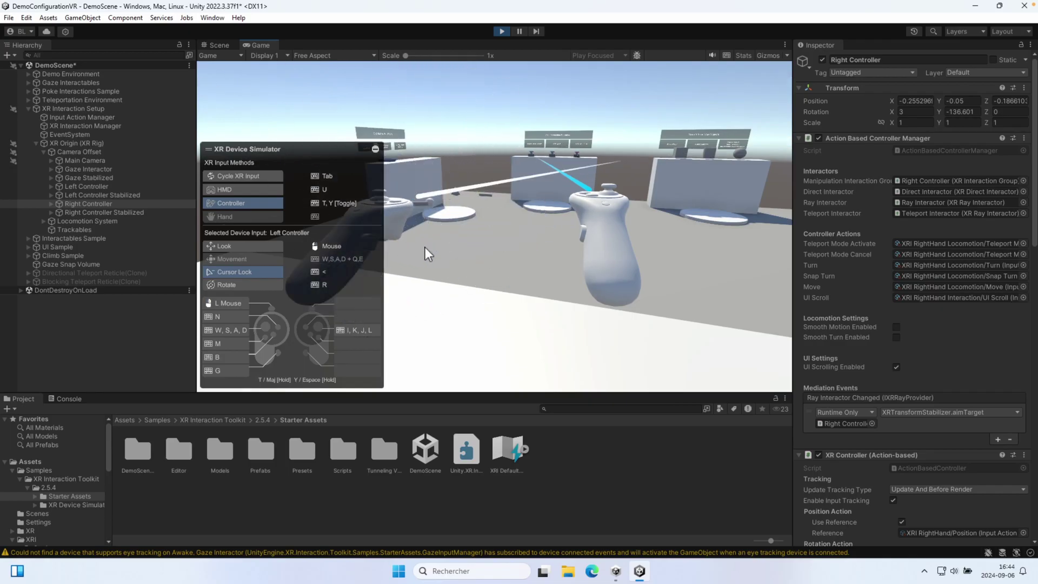
{"action": "key", "text": "t"}
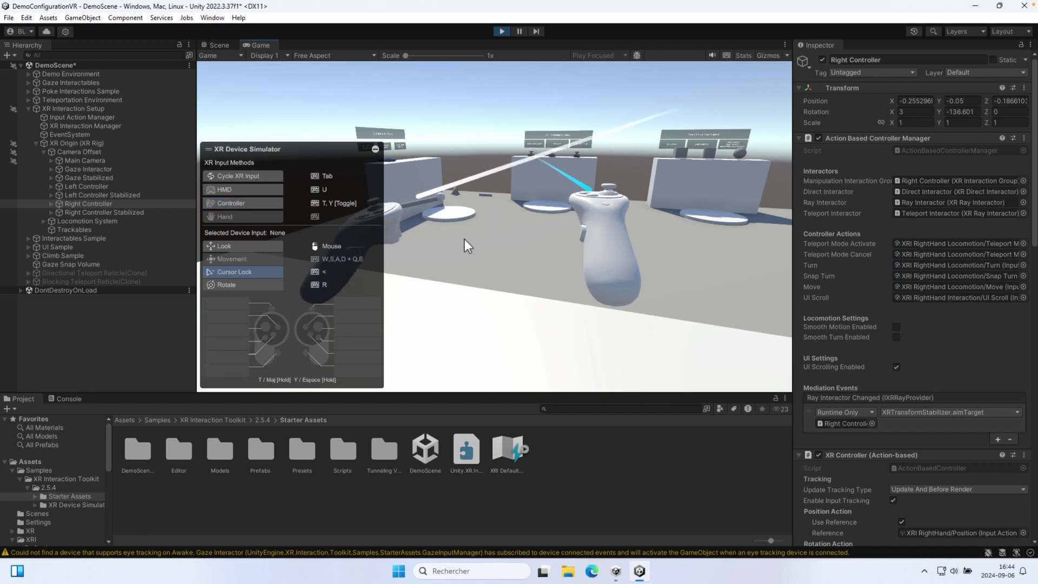
Exit Play mode and widen the Scene view by narrowing the Hierarchy and Inspector.
{"action": "left_click", "coordinate": [502, 31]}
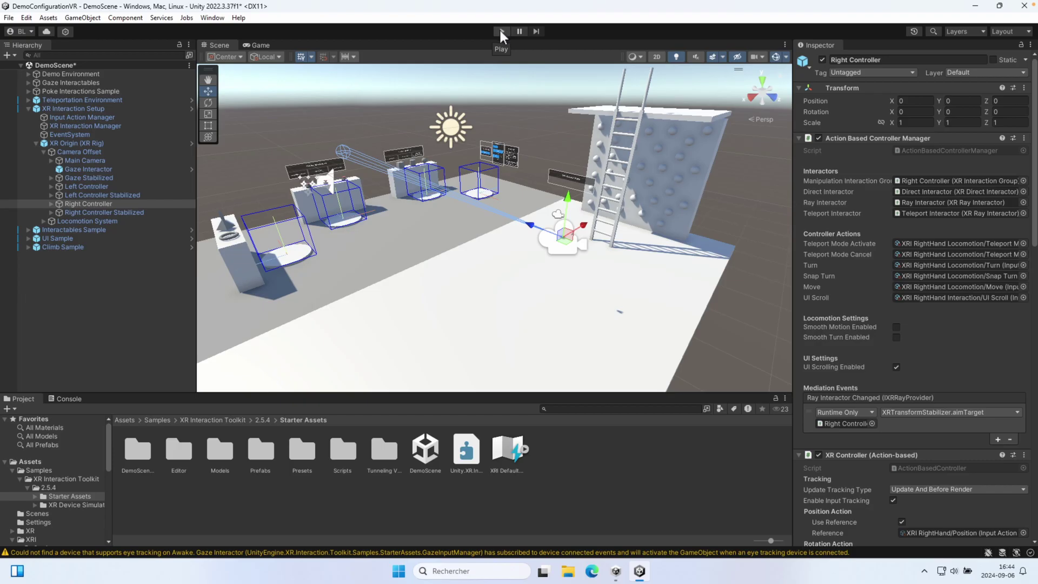
{"action": "left_click_drag", "start_coordinate": [196, 281], "coordinate": [114, 281]}
{"action": "left_click_drag", "start_coordinate": [792, 261], "coordinate": [910, 262]}
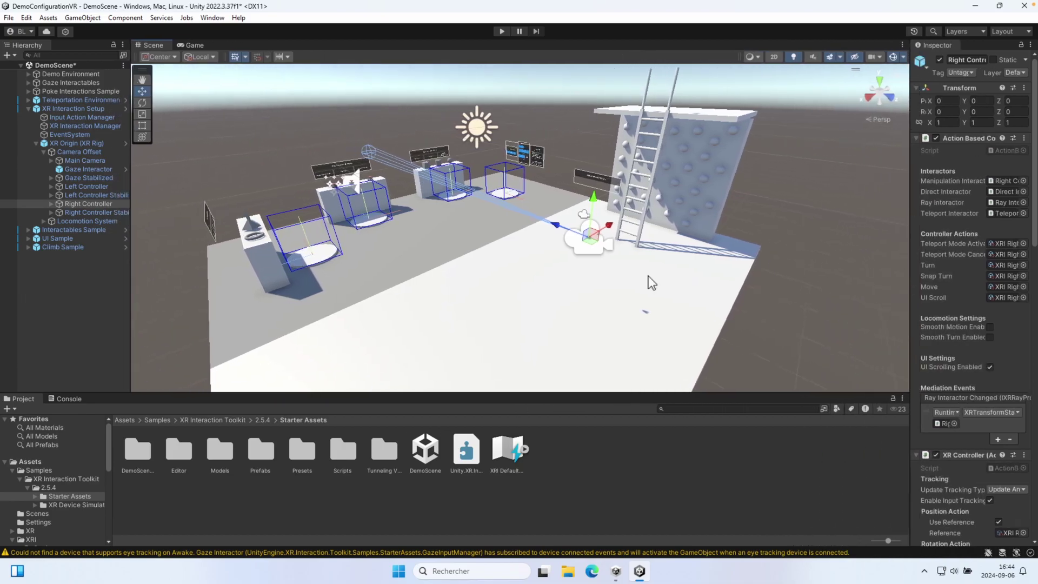
Restart Play mode and dock the Game view beside the Scene view, giving the Game view most of the width.
{"action": "left_click", "coordinate": [500, 31]}
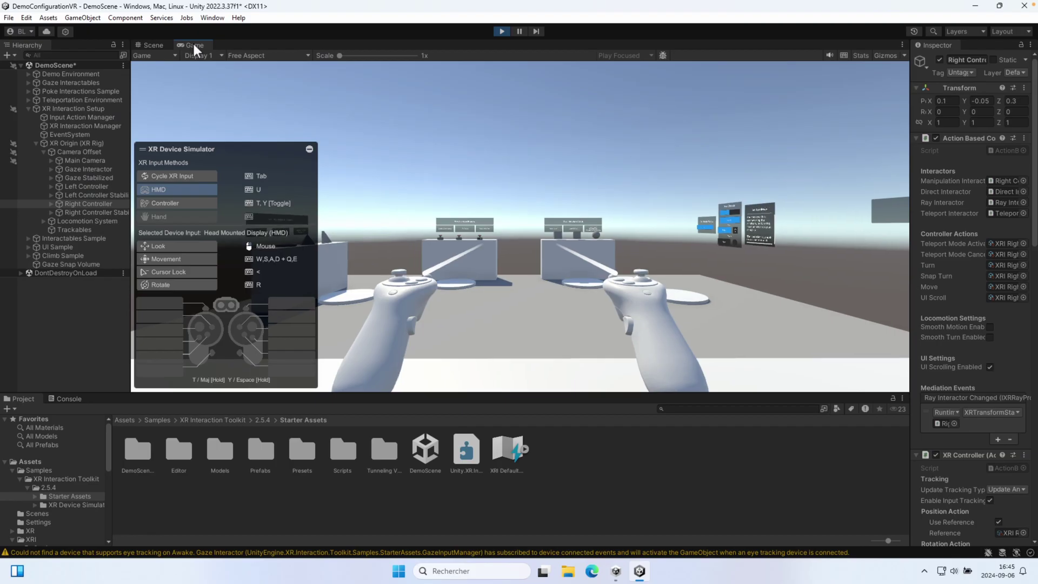
{"action": "left_click_drag", "start_coordinate": [193, 42], "coordinate": [901, 105]}
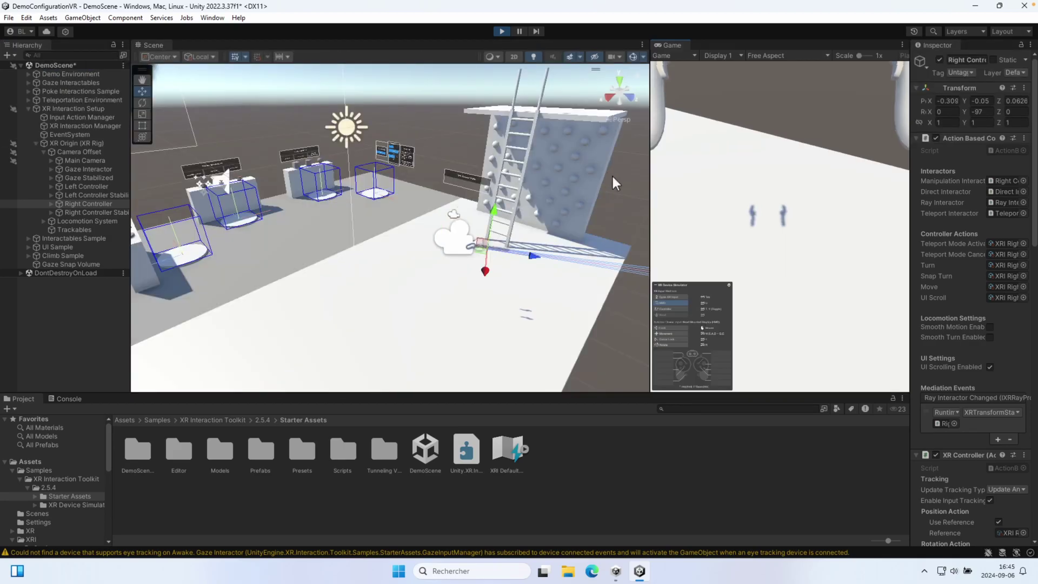
{"action": "left_click_drag", "start_coordinate": [650, 187], "coordinate": [378, 186]}
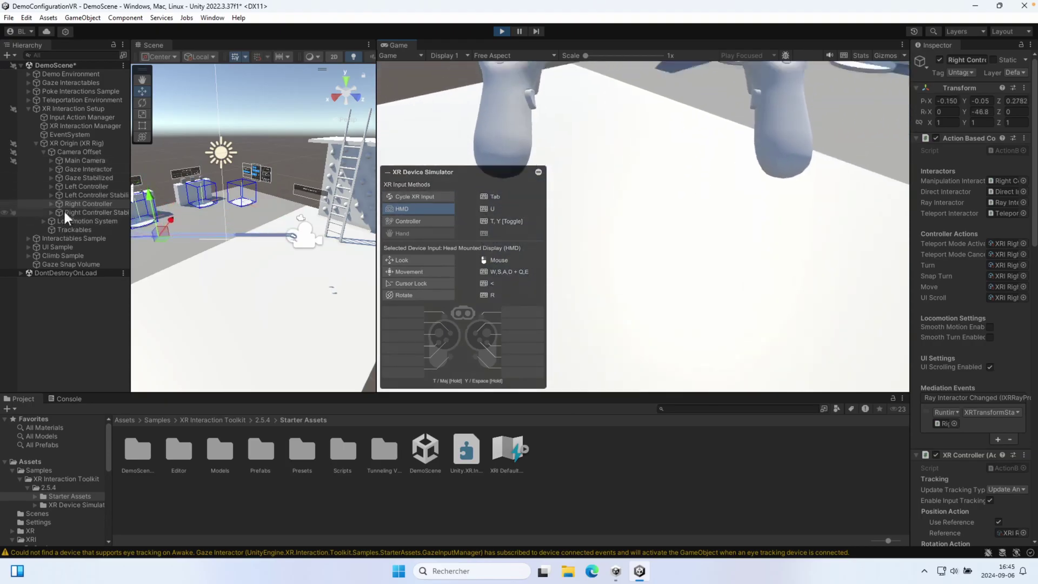
Select XR Origin (XR Rig) and frame it closely in the Scene view.
{"action": "left_click", "coordinate": [81, 143]}
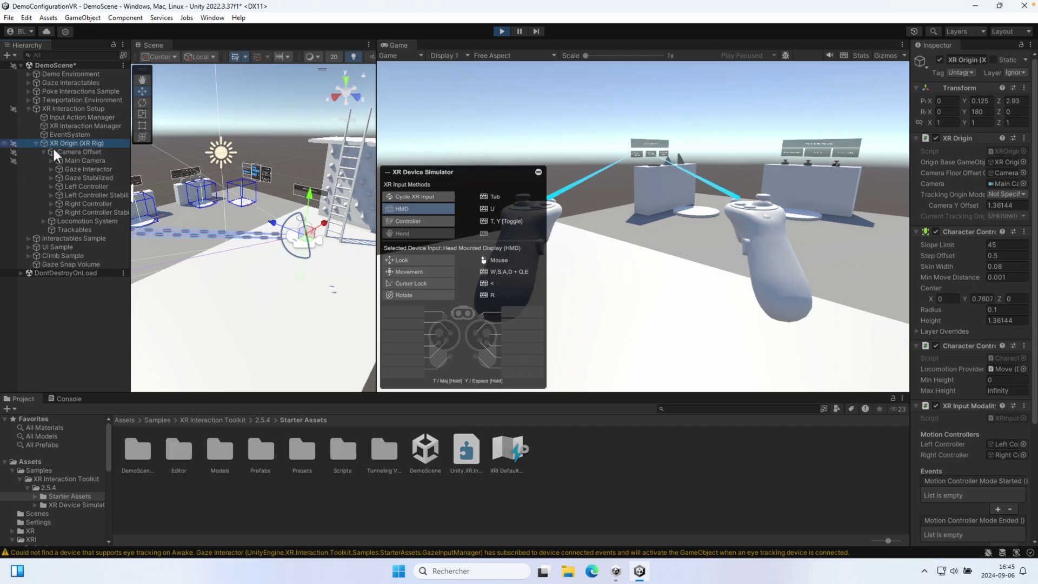
{"action": "scroll", "coordinate": [284, 257], "scroll_direction": "up", "scroll_amount": 4}
{"action": "middle_click_drag", "start_coordinate": [295, 260], "coordinate": [265, 269]}
{"action": "key", "text": "f"}
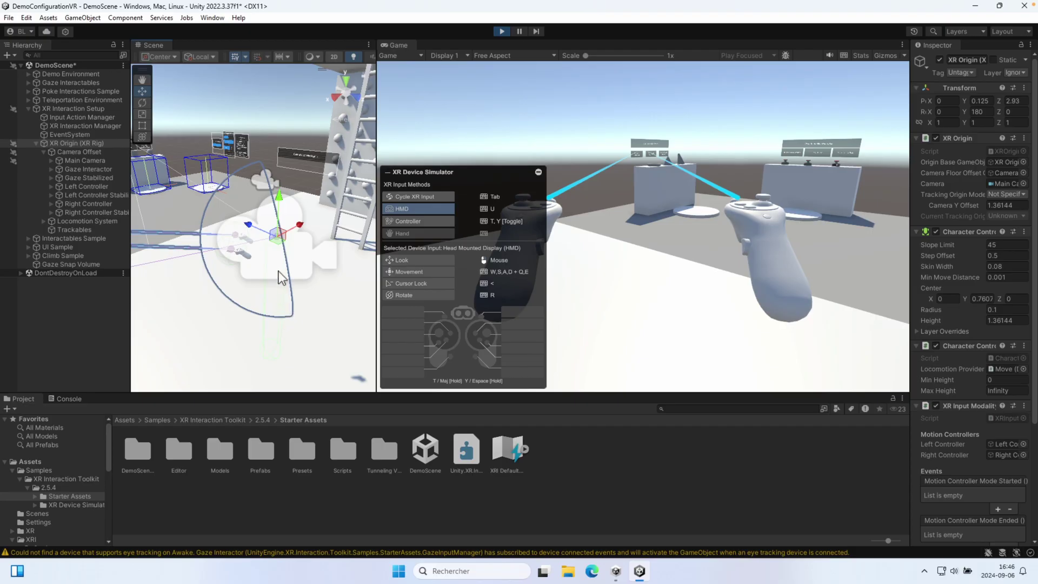
Rotate the simulated headset's view and move the headset backward and left within the play area.
{"action": "left_click", "coordinate": [599, 275]}
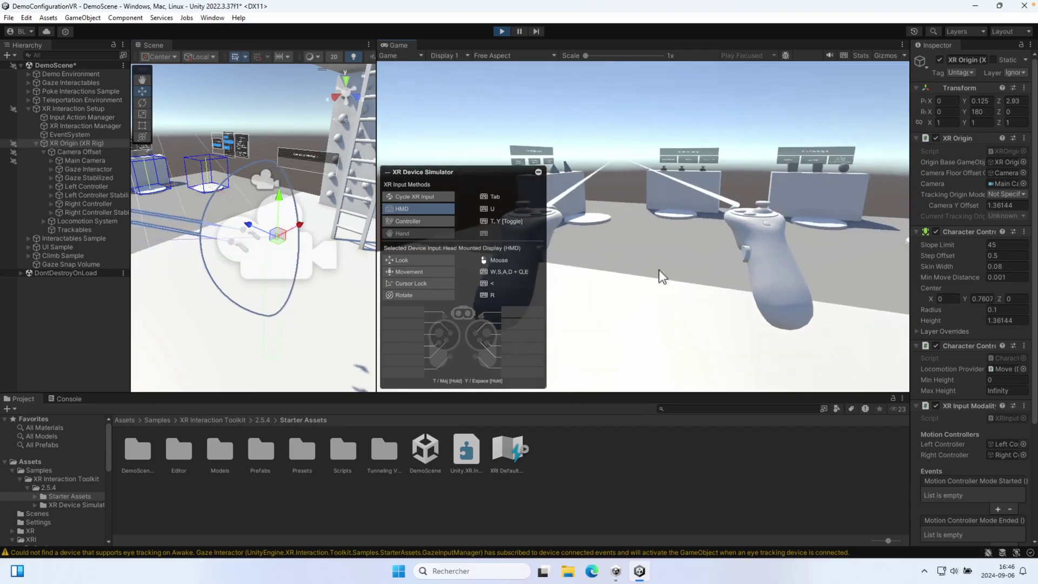
{"action": "right_click_drag", "start_coordinate": [673, 262], "coordinate": [703, 295]}
{"action": "key", "text": "s"}
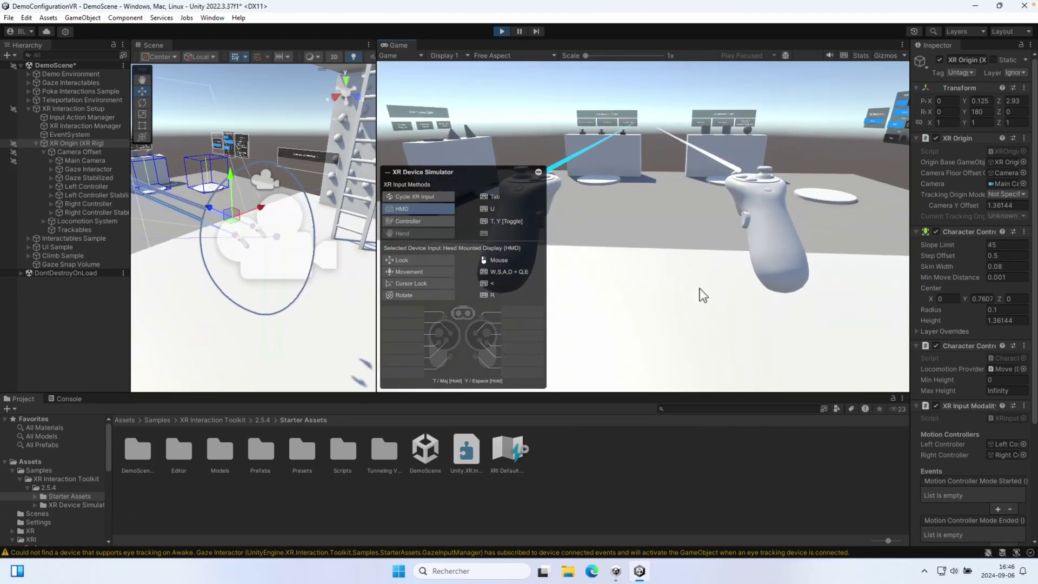
{"action": "key", "text": "a"}
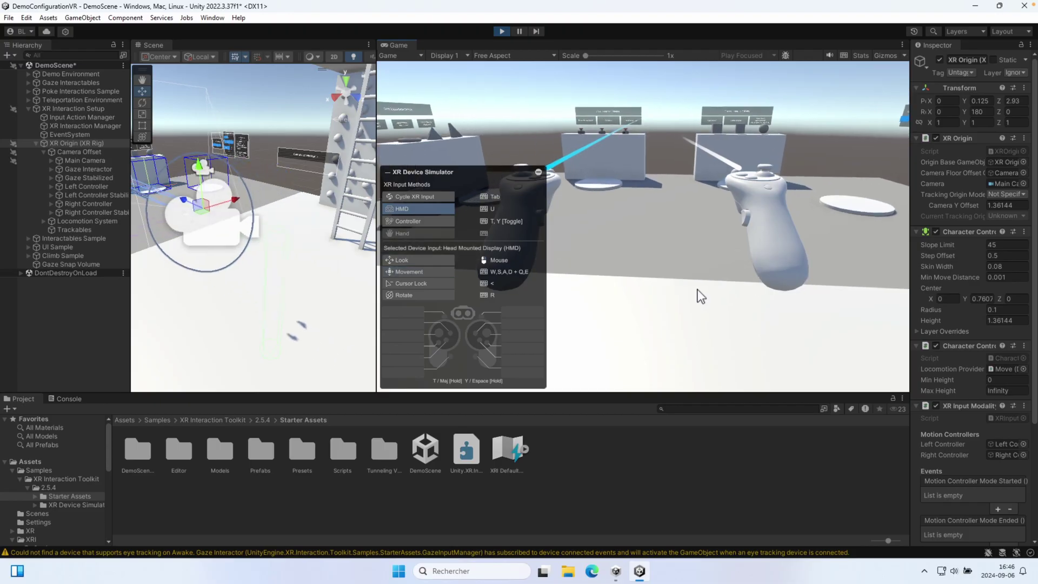
{"action": "right_click_drag", "start_coordinate": [685, 289], "coordinate": [685, 290]}
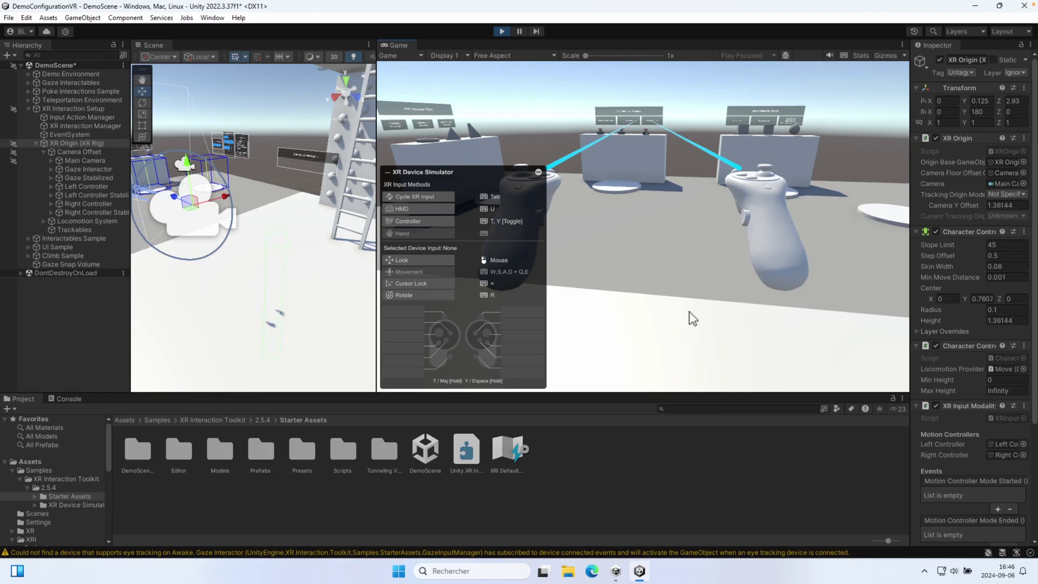
{"action": "key", "text": "u"}
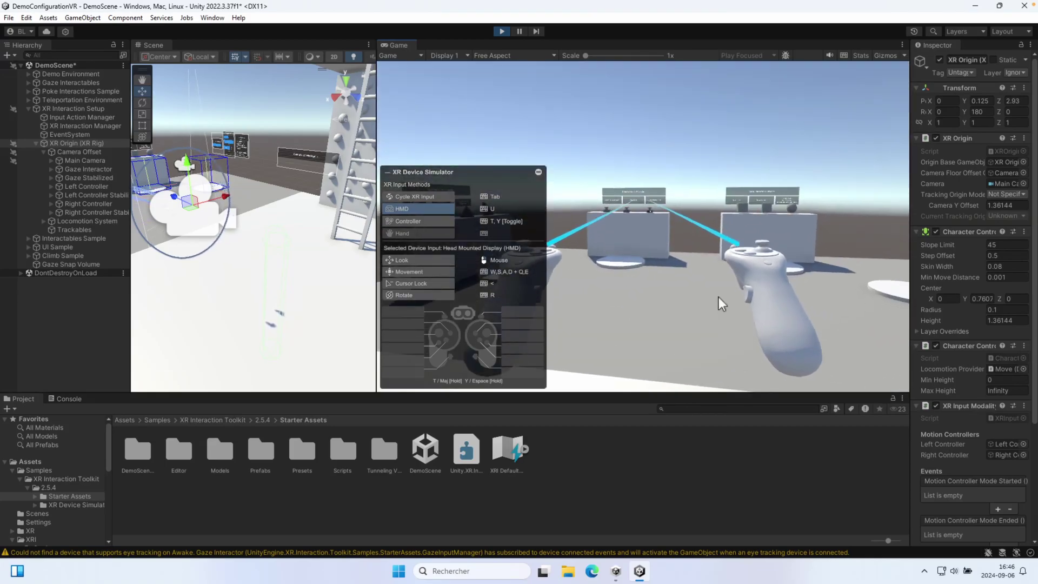
Select the left controller and move the XR Origin forward and left with its thumbstick.
{"action": "key", "text": "t"}
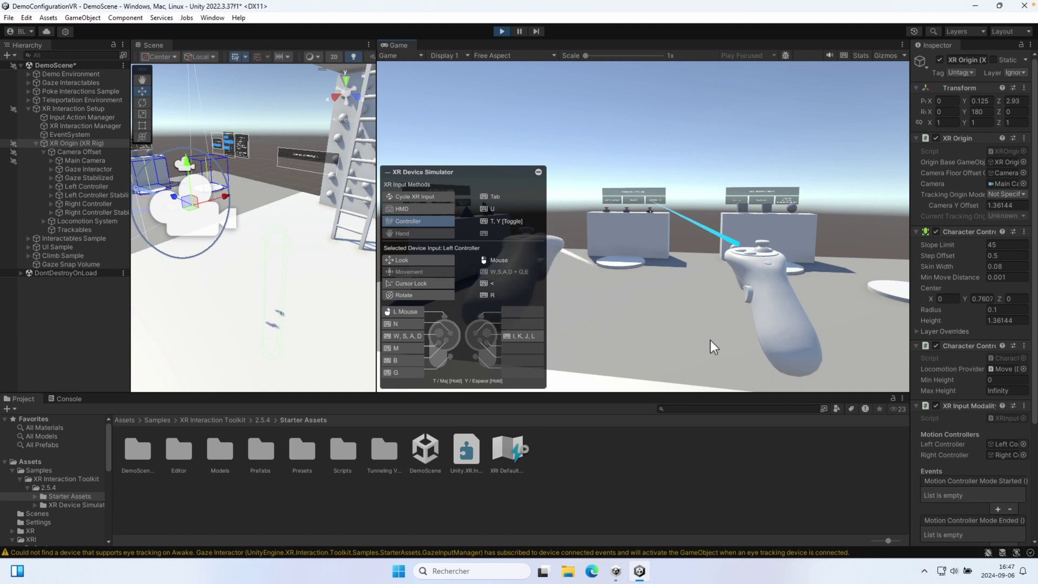
{"action": "key", "text": "w"}
{"action": "key", "text": "w"}
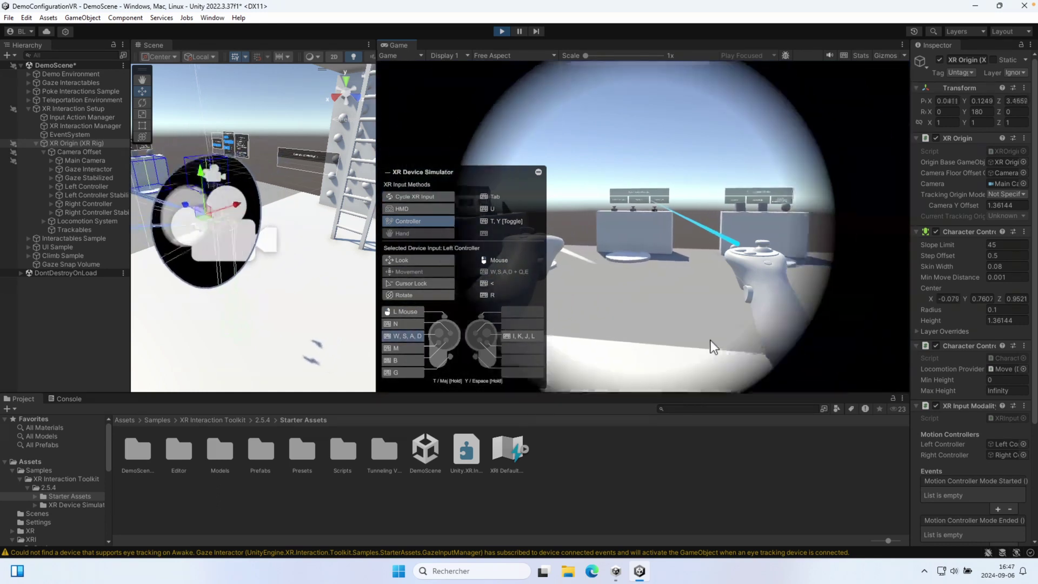
{"action": "key", "text": "a"}
{"action": "key", "text": "a"}
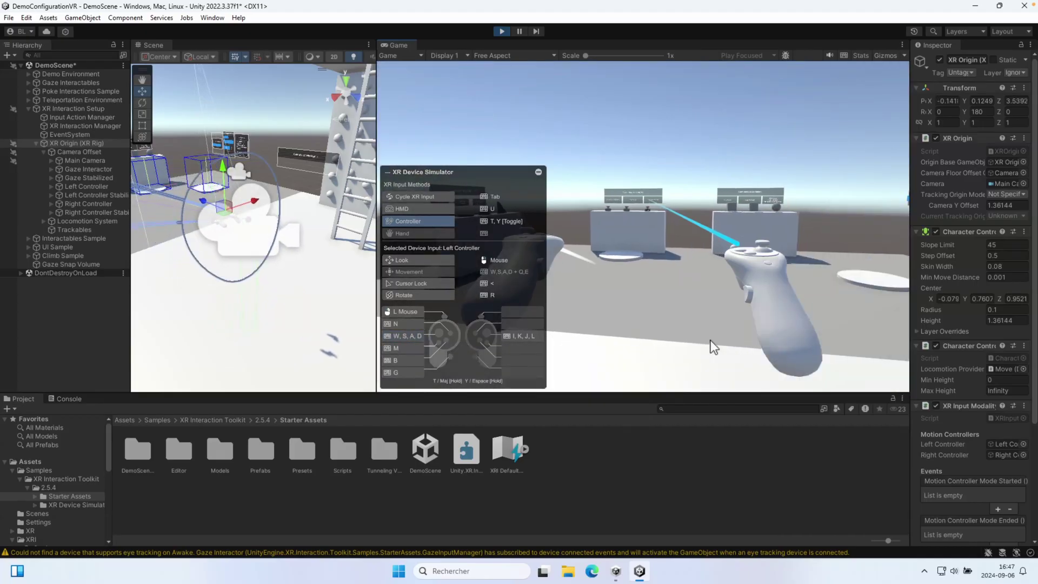
Switch to the headset and move it forward, left and right without using the controller thumbstick.
{"action": "key", "text": "u"}
{"action": "key", "text": "w"}
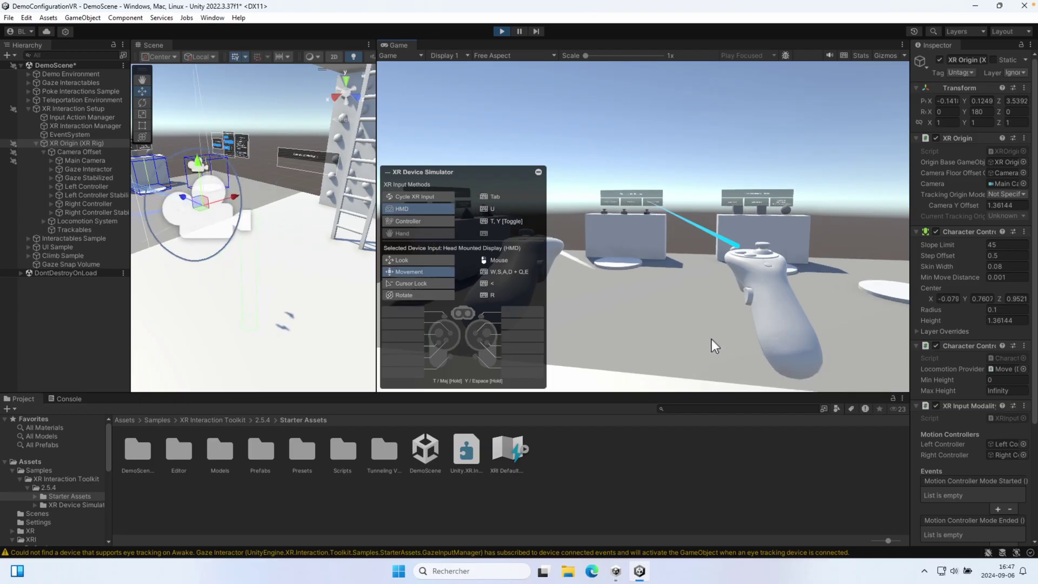
{"action": "key", "text": "a"}
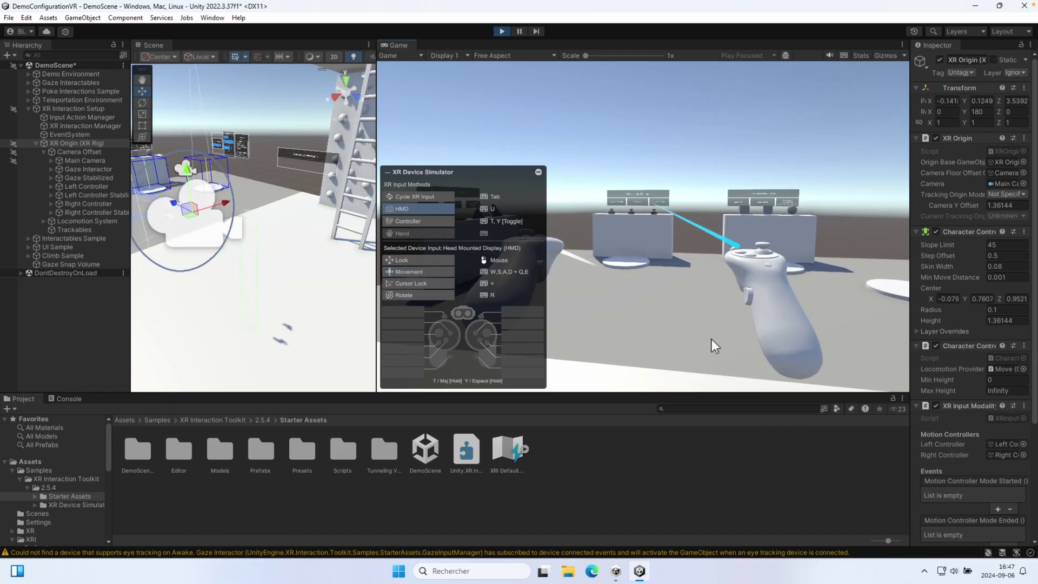
{"action": "key", "text": "d"}
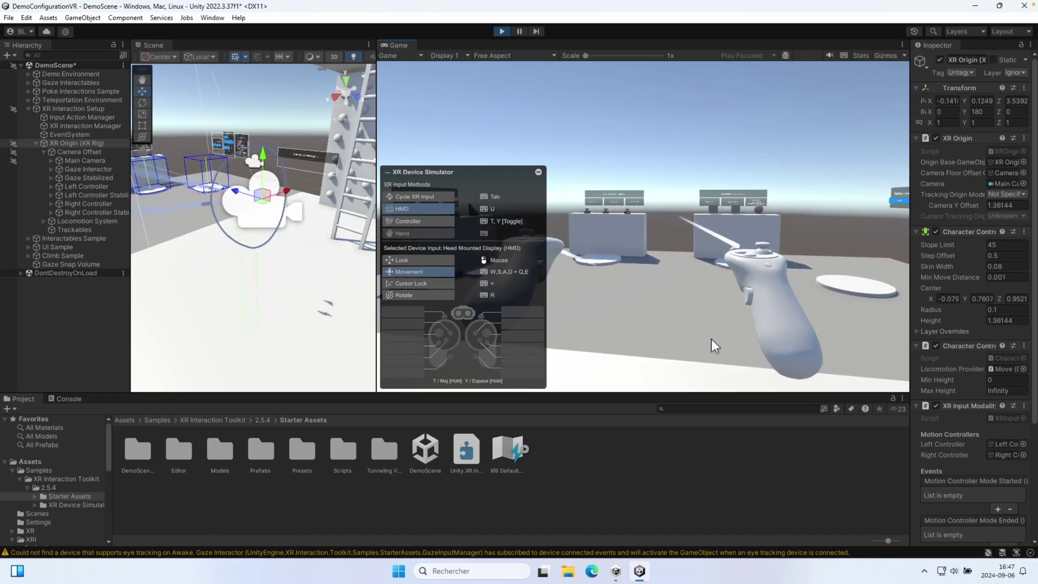
{"action": "key", "text": "a"}
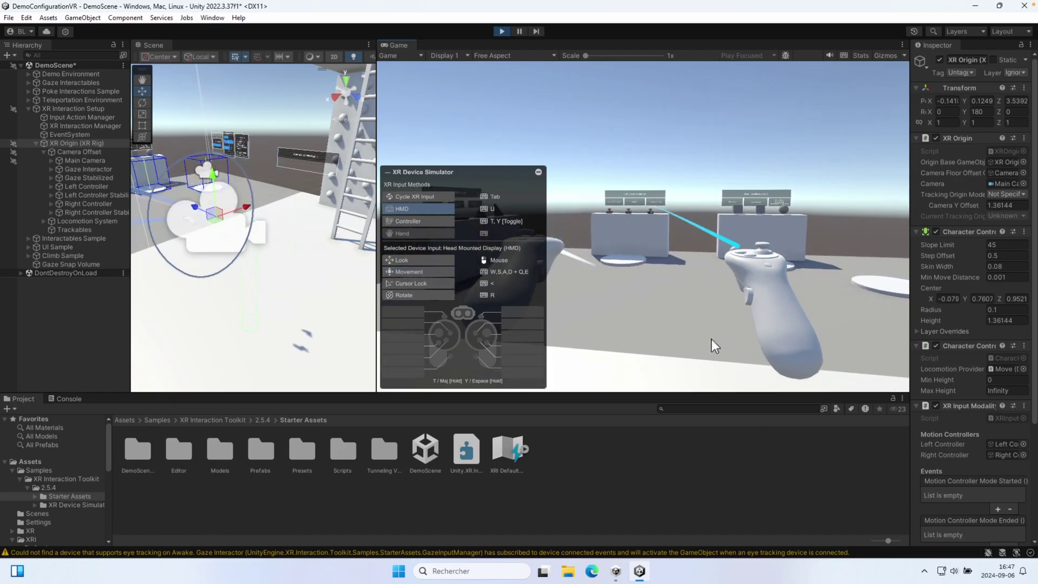
Return to the left controller and move the XR Origin forward, backward, left and right with its thumbstick.
{"action": "key", "text": "Tab"}
{"action": "key", "text": "w"}
{"action": "key", "text": "a"}
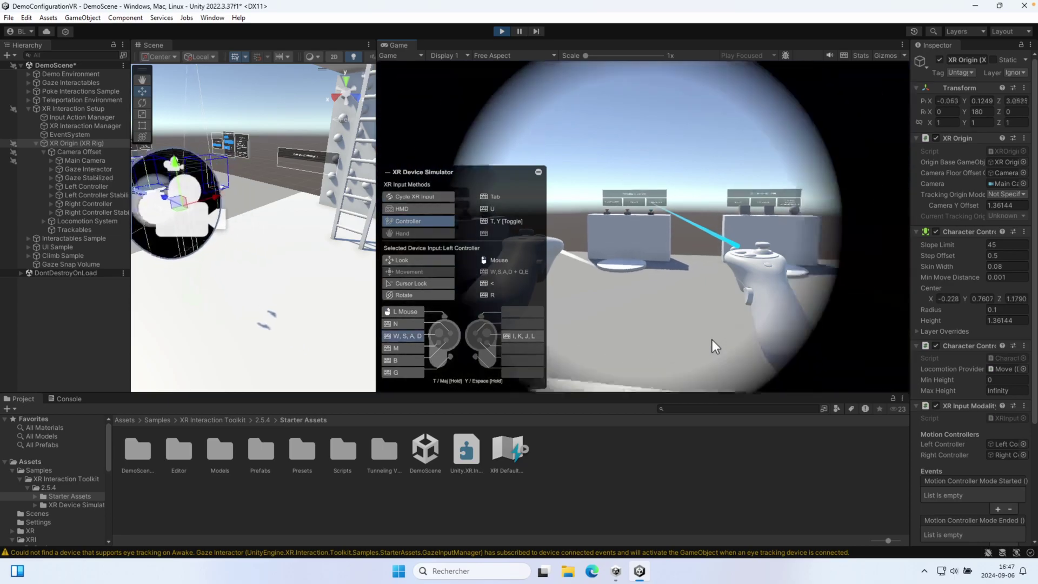
{"action": "key", "text": "s"}
{"action": "key", "text": "d"}
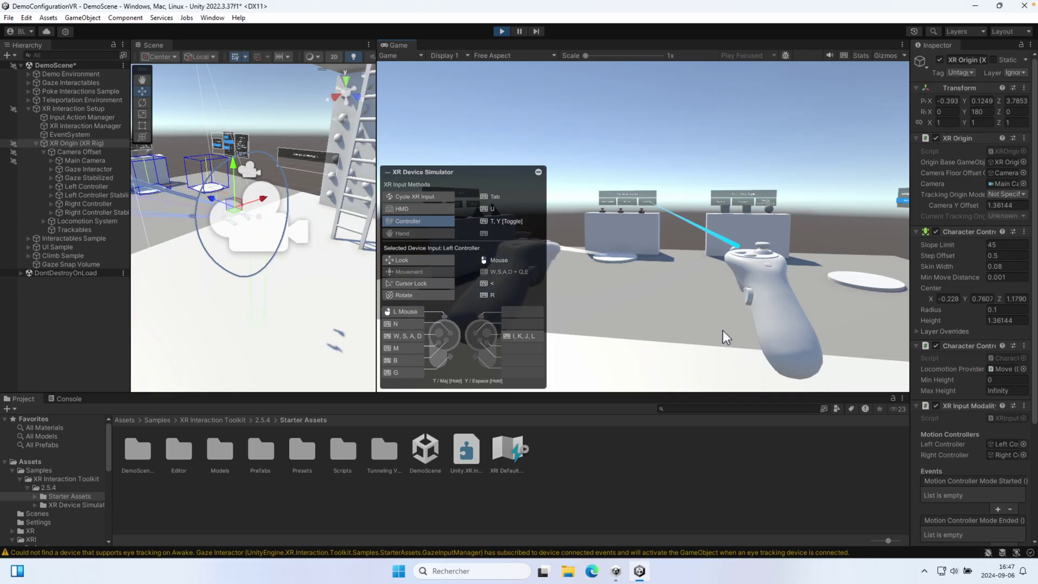
{"action": "key", "text": "w"}
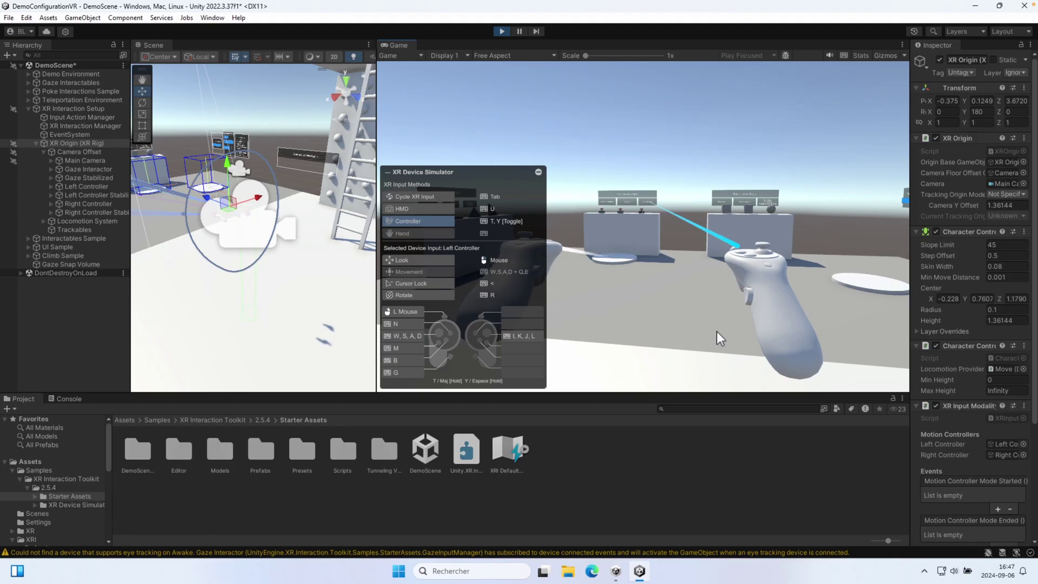
{"action": "key", "text": "s"}
Switch back to the headset, raise it and move it backward relative to the XR Origin.
{"action": "key", "text": "Tab"}
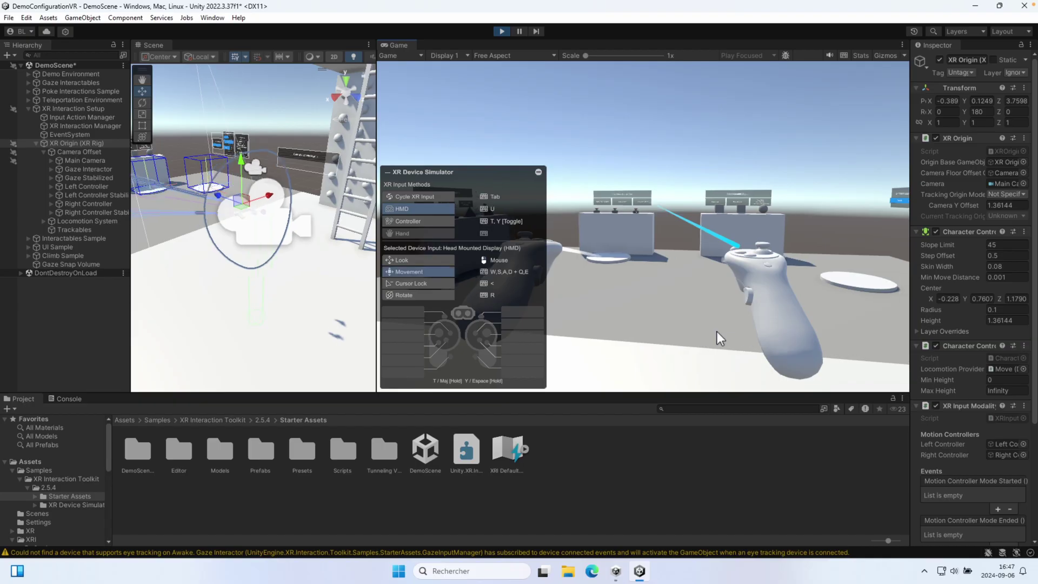
{"action": "key", "text": "e"}
{"action": "key", "text": "s"}
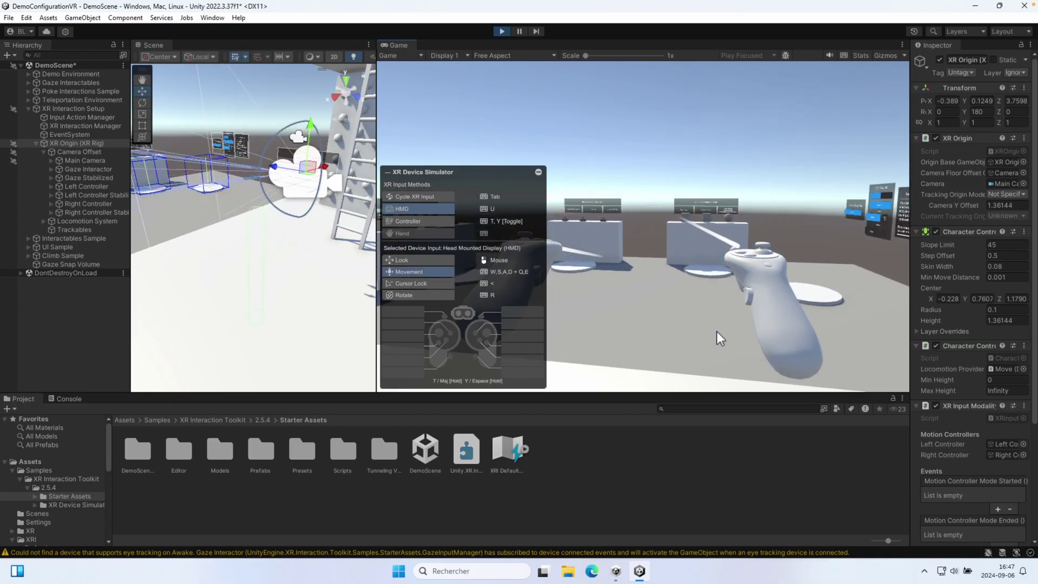
Select the left controller, snap-turn the XR Origin to face the ladder and move it forward up to the rungs.
{"action": "right_click_drag", "start_coordinate": [717, 332], "coordinate": [692, 344]}
{"action": "key", "text": "Tab"}
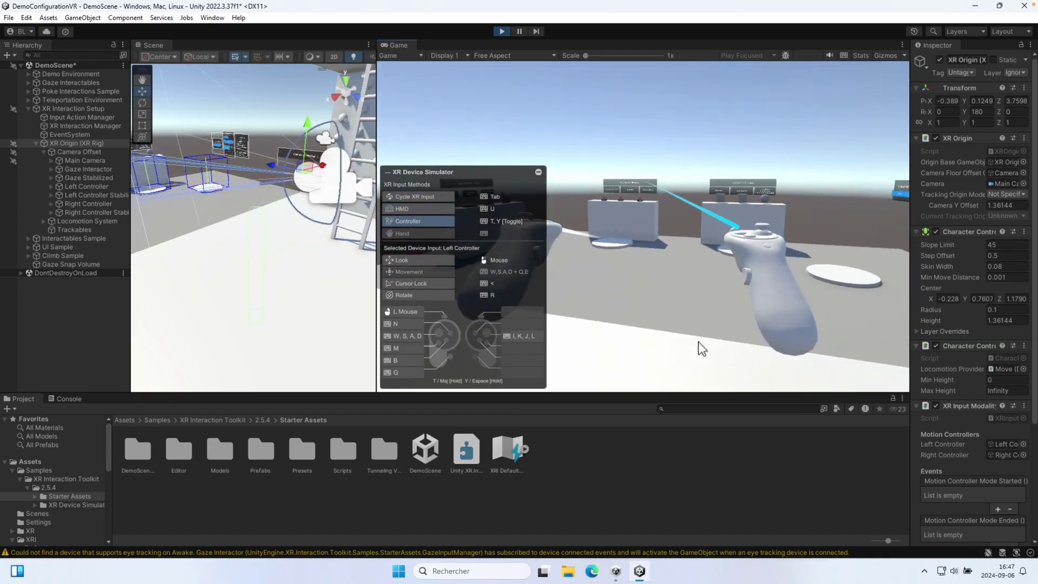
{"action": "key", "text": "l"}
{"action": "key", "text": "l"}
{"action": "key", "text": "w"}
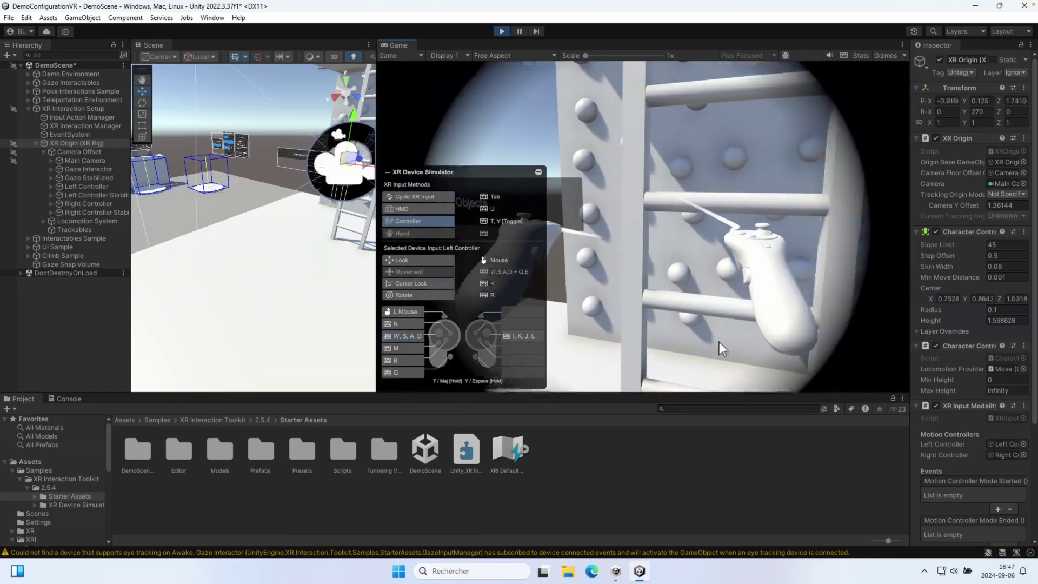
{"action": "key", "text": "w"}
{"action": "key", "text": "w"}
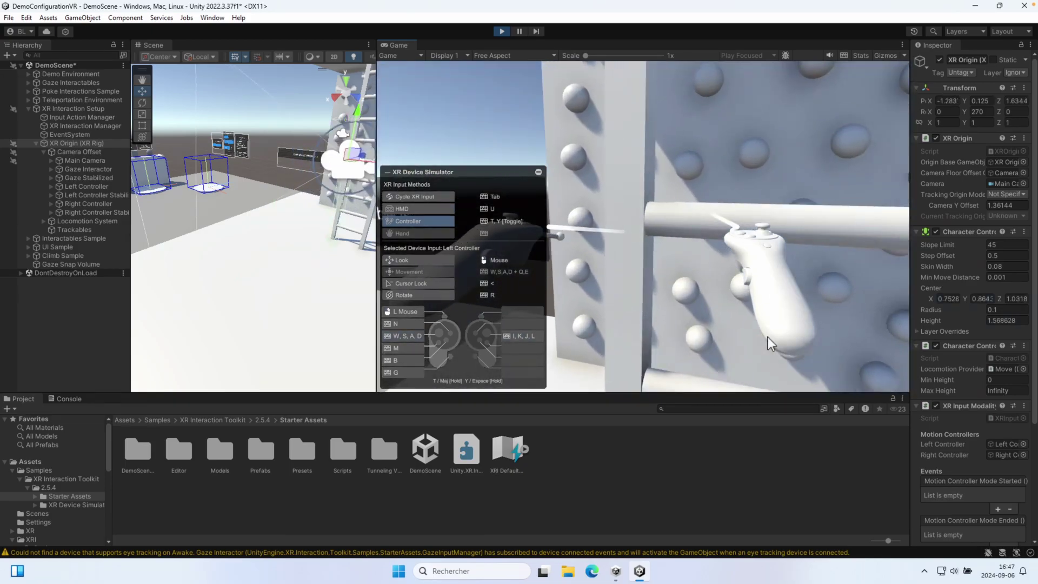
Switch to the right controller, set the simulator to move it by translation, and bring it onto a ladder rung.
{"action": "key", "text": "Tab"}
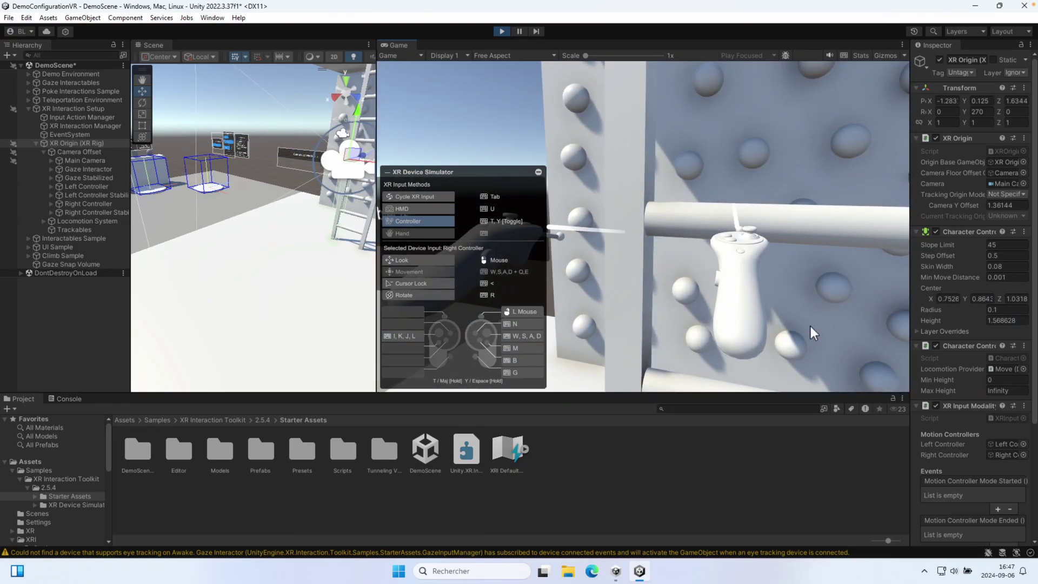
{"action": "key", "text": "r"}
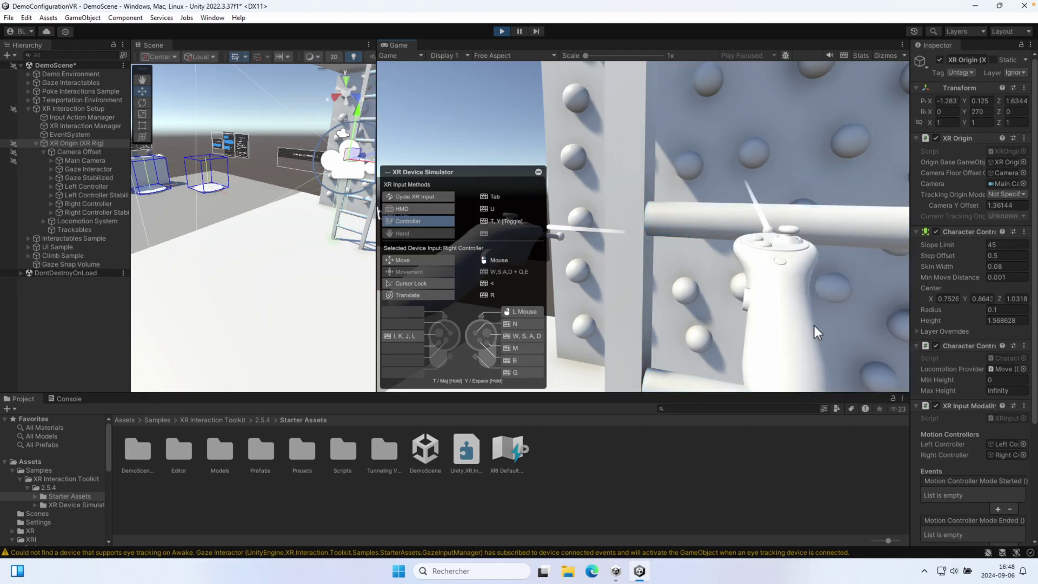
{"action": "scroll", "coordinate": [815, 326], "scroll_direction": "up", "scroll_amount": 5}
{"action": "scroll", "coordinate": [815, 326], "scroll_direction": "down", "scroll_amount": 4}
{"action": "scroll", "coordinate": [815, 325], "scroll_direction": "up", "scroll_amount": 3}
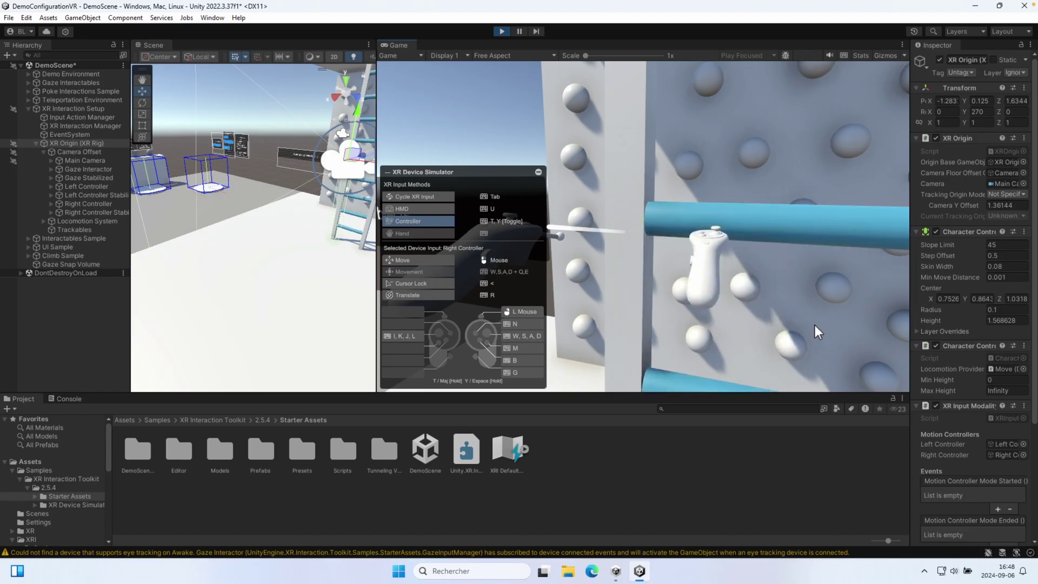
{"action": "scroll", "coordinate": [815, 324], "scroll_direction": "down", "scroll_amount": 2}
{"action": "scroll", "coordinate": [886, 297], "scroll_direction": "up", "scroll_amount": 2}
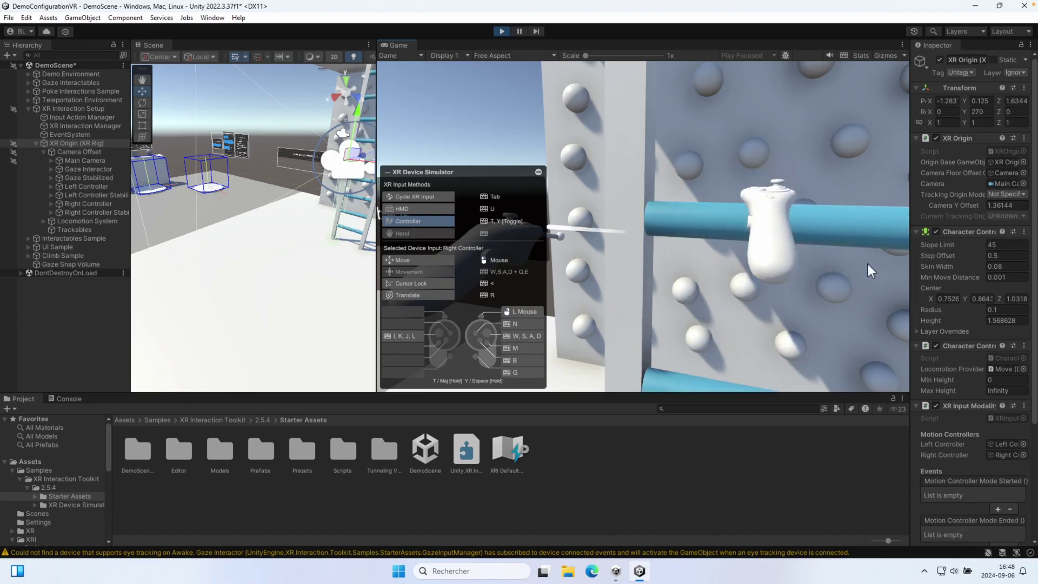
{"action": "scroll", "coordinate": [871, 276], "scroll_direction": "up", "scroll_amount": 2}
{"action": "scroll", "coordinate": [842, 297], "scroll_direction": "down", "scroll_amount": 2}
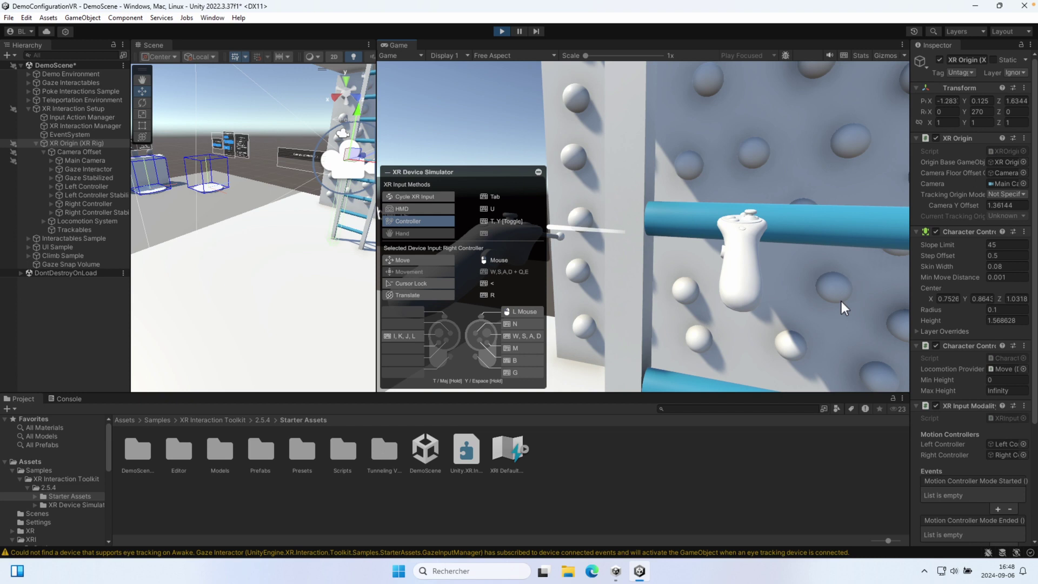
Climb the ladder with the right controller by repeatedly gripping a rung, pulling down, releasing and reaching for the next hold.
{"action": "key", "text": "g"}
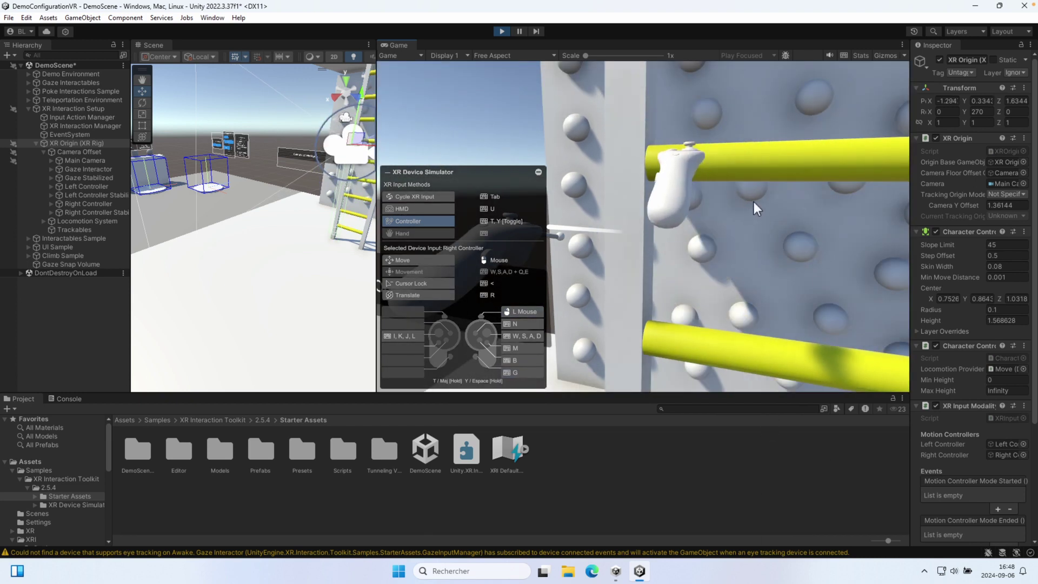
{"action": "key", "text": "g"}
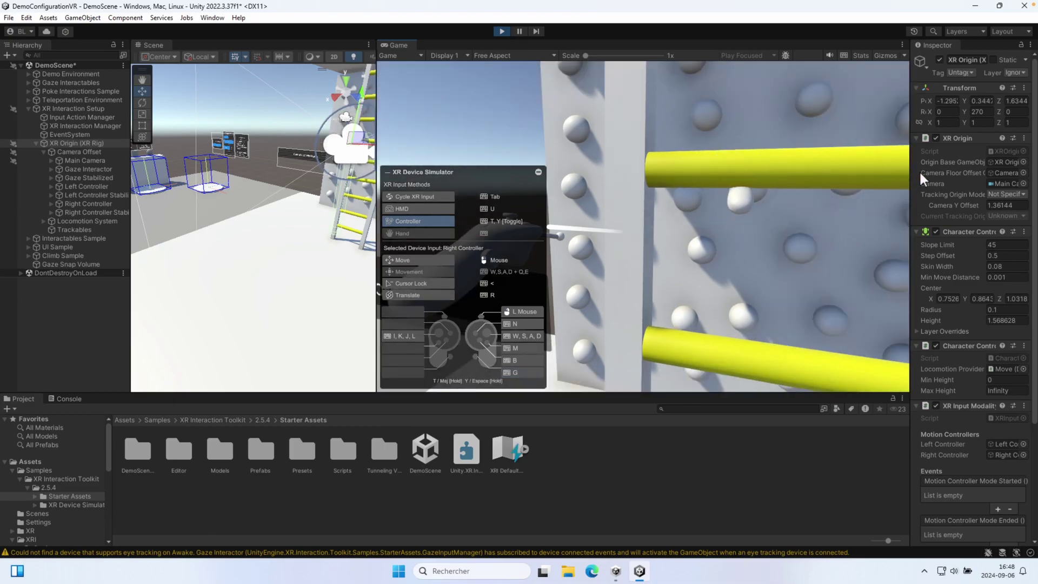
{"action": "scroll", "coordinate": [942, 164], "scroll_direction": "down", "scroll_amount": 4}
{"action": "key", "text": "g"}
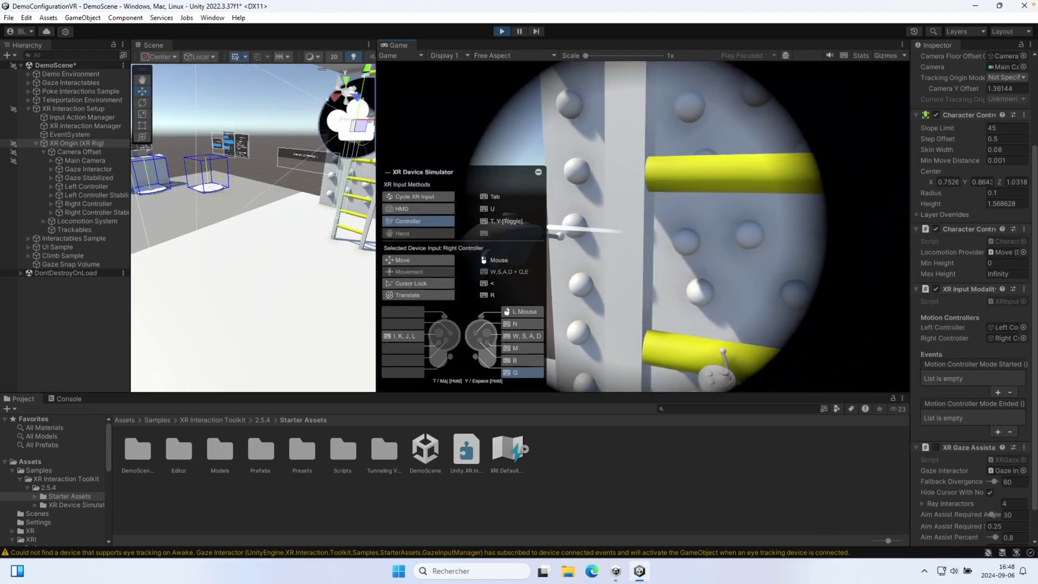
{"action": "key", "text": "g"}
{"action": "key", "text": "g"}
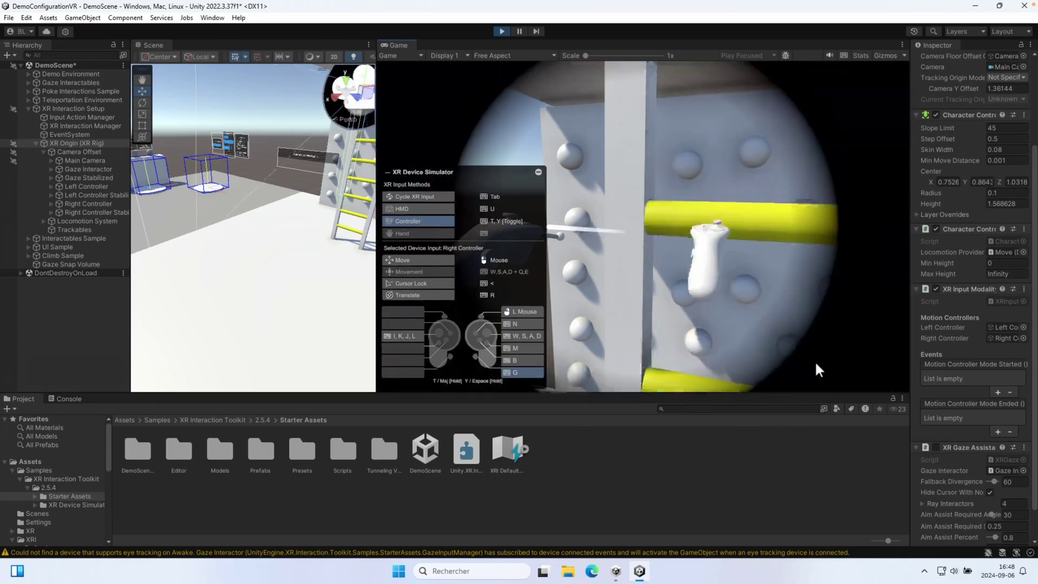
{"action": "key", "text": "g"}
{"action": "key", "text": "g"}
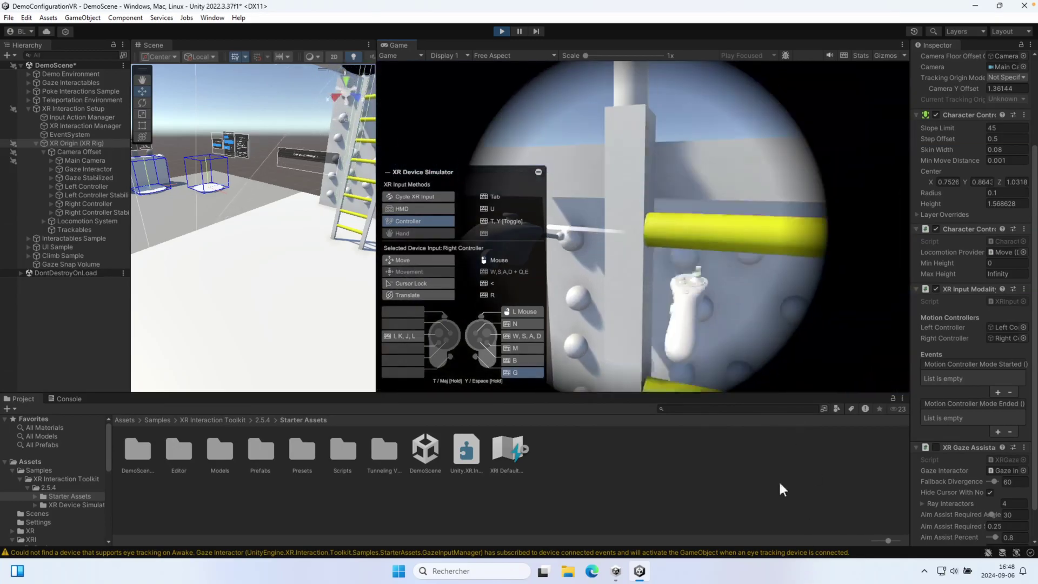
{"action": "key", "text": "g"}
{"action": "key", "text": "g"}
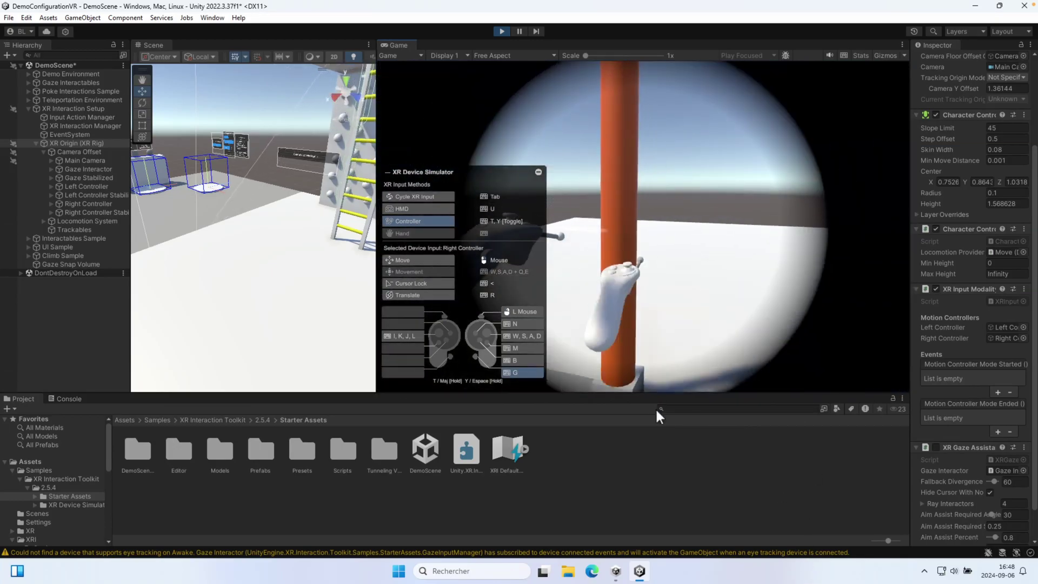
{"action": "key", "text": "g"}
Test the controllers' forward thumbstick locomotion around the climbing structures and exit Play mode.
{"action": "key", "text": "w"}
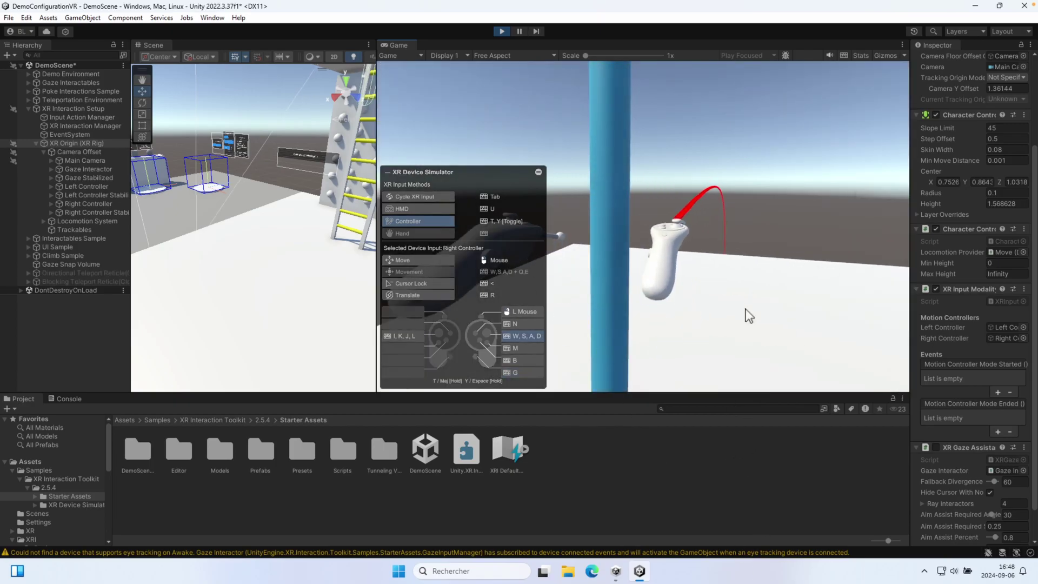
{"action": "key", "text": "t"}
{"action": "key", "text": "w"}
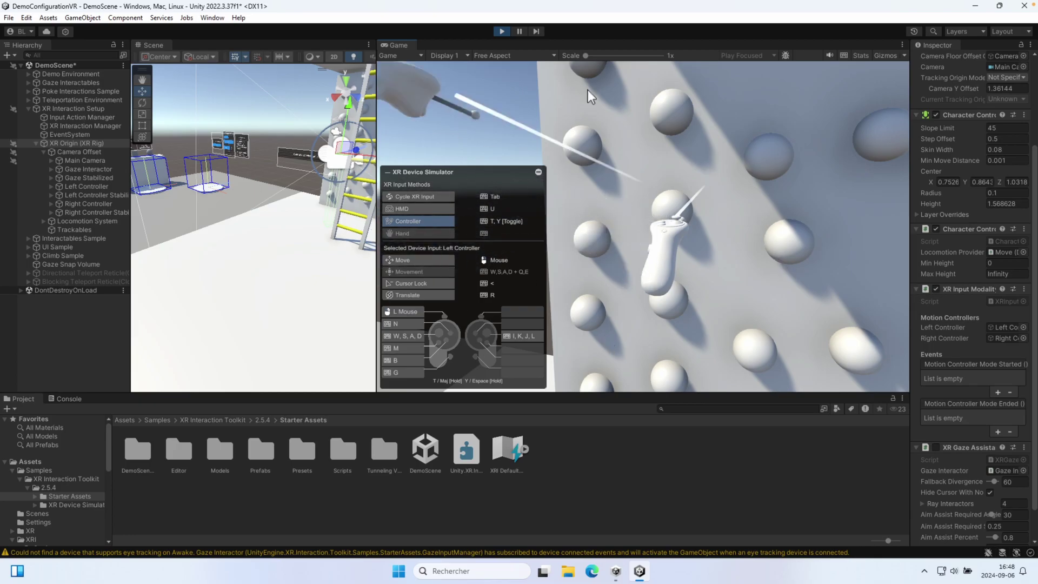
{"action": "left_click", "coordinate": [501, 32]}
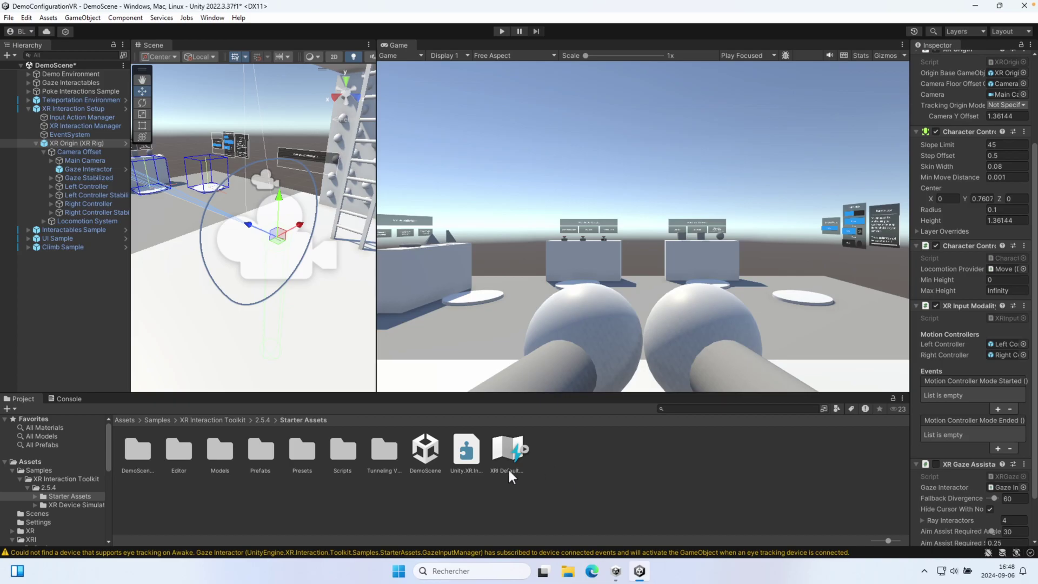
Open the XRI Default Input Actions asset from Starter Assets and enlarge its editor to read all action maps.
{"action": "left_click", "coordinate": [502, 454]}
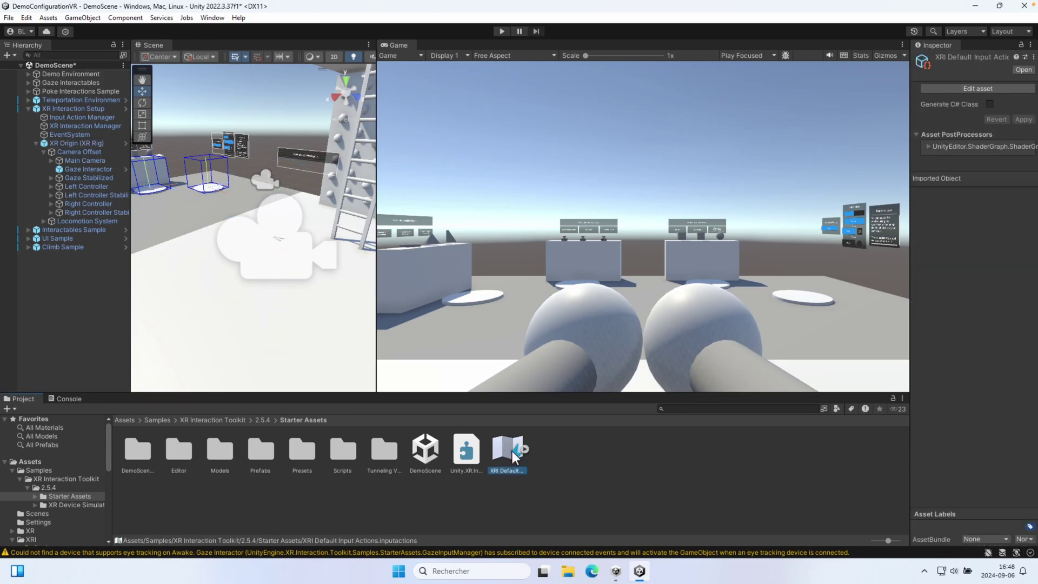
{"action": "double_click", "coordinate": [511, 451]}
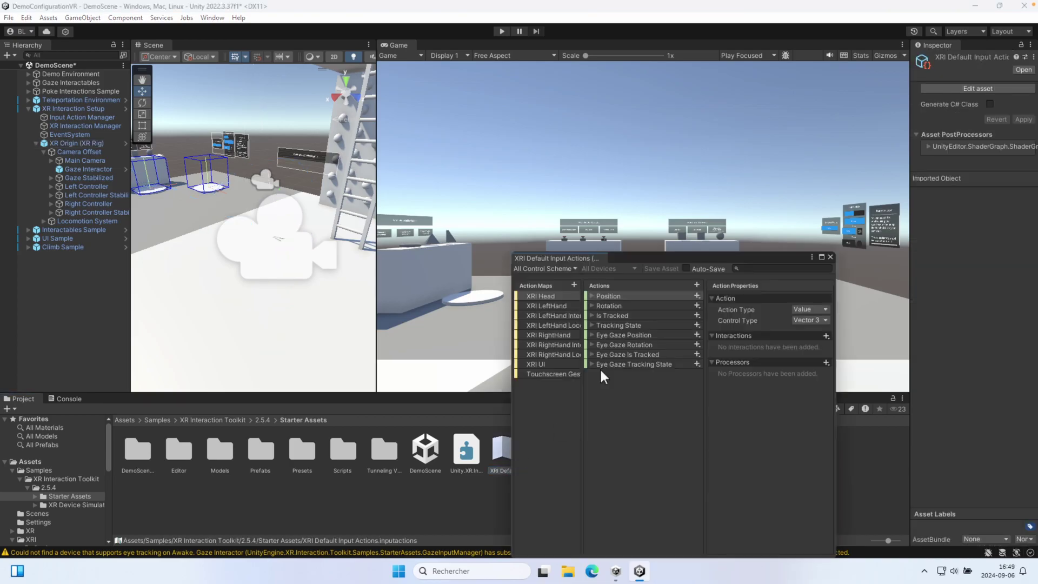
{"action": "left_click_drag", "start_coordinate": [642, 256], "coordinate": [431, 114]}
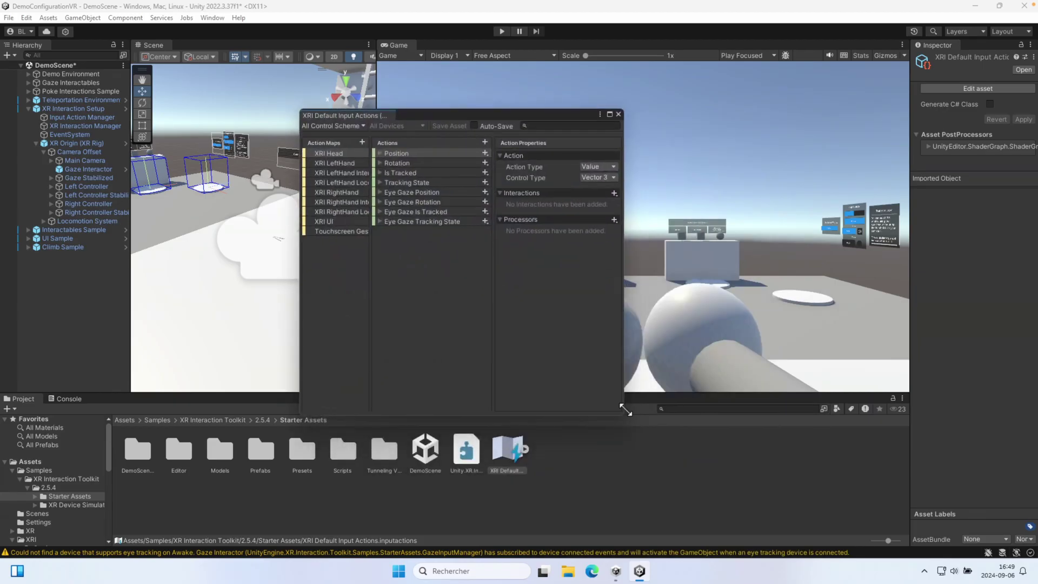
{"action": "left_click_drag", "start_coordinate": [626, 410], "coordinate": [881, 493]}
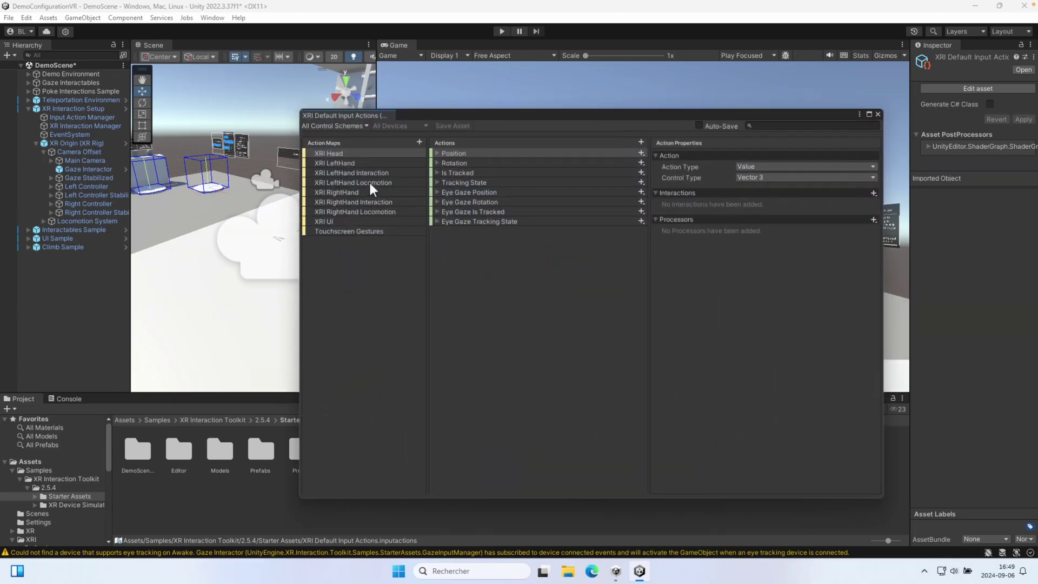
Examine the right-hand action maps, including the Move and Teleport Select bindings in XRI RightHand Locomotion, and close the input actions editor.
{"action": "left_click", "coordinate": [347, 193]}
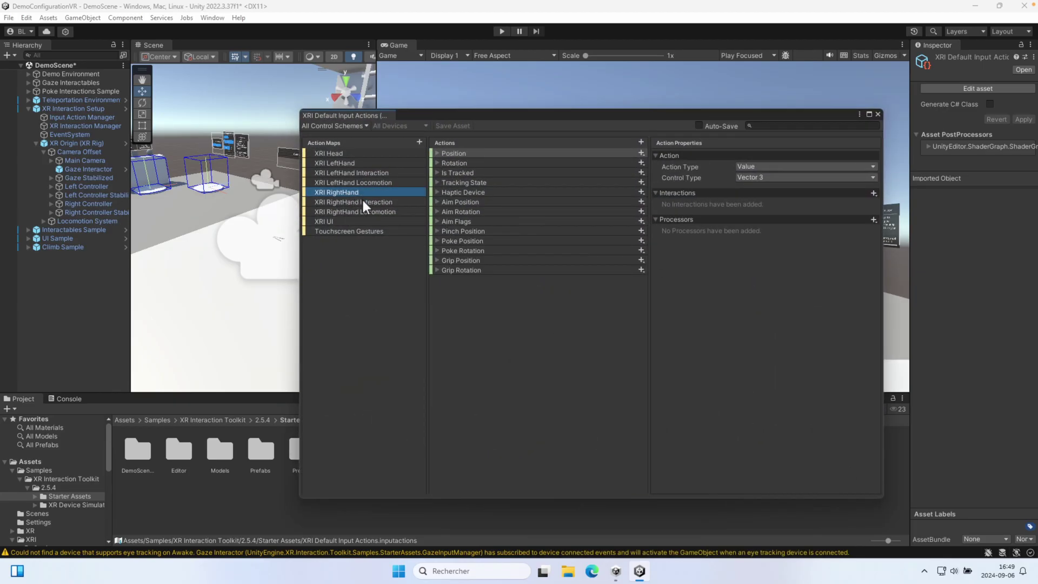
{"action": "left_click", "coordinate": [357, 203]}
{"action": "left_click", "coordinate": [366, 212]}
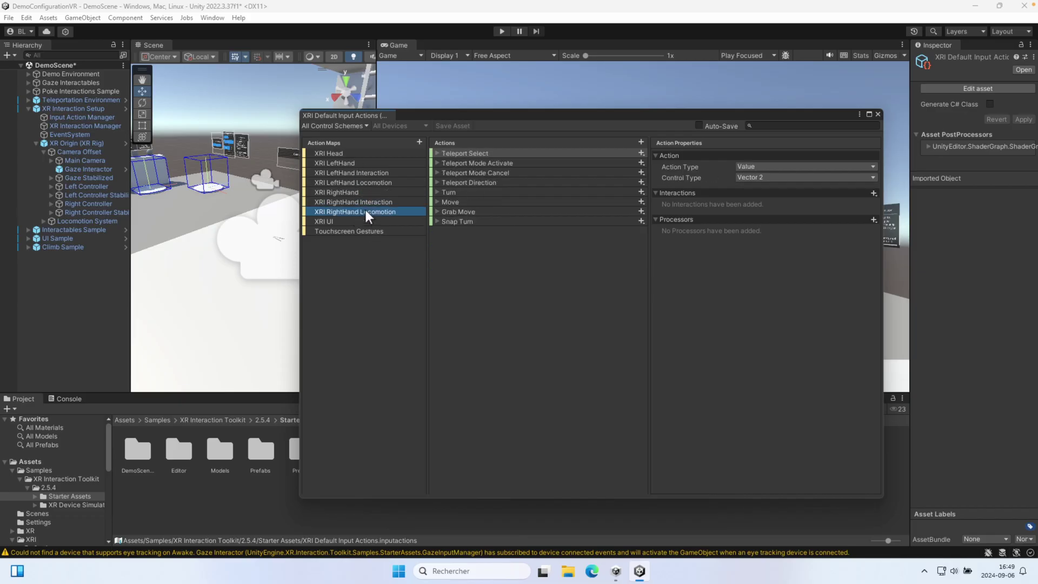
{"action": "left_click", "coordinate": [436, 201]}
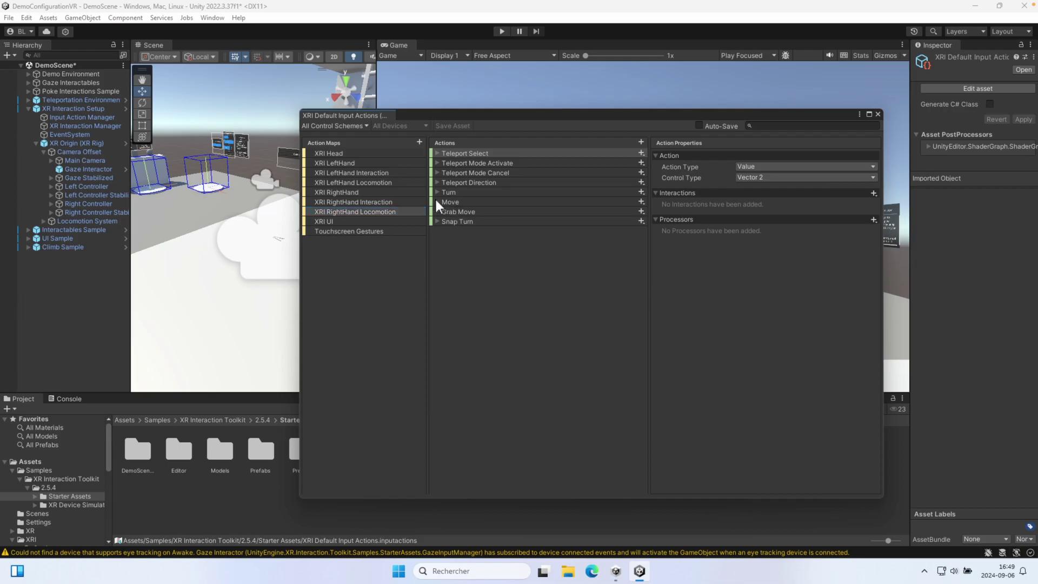
{"action": "left_click", "coordinate": [436, 153]}
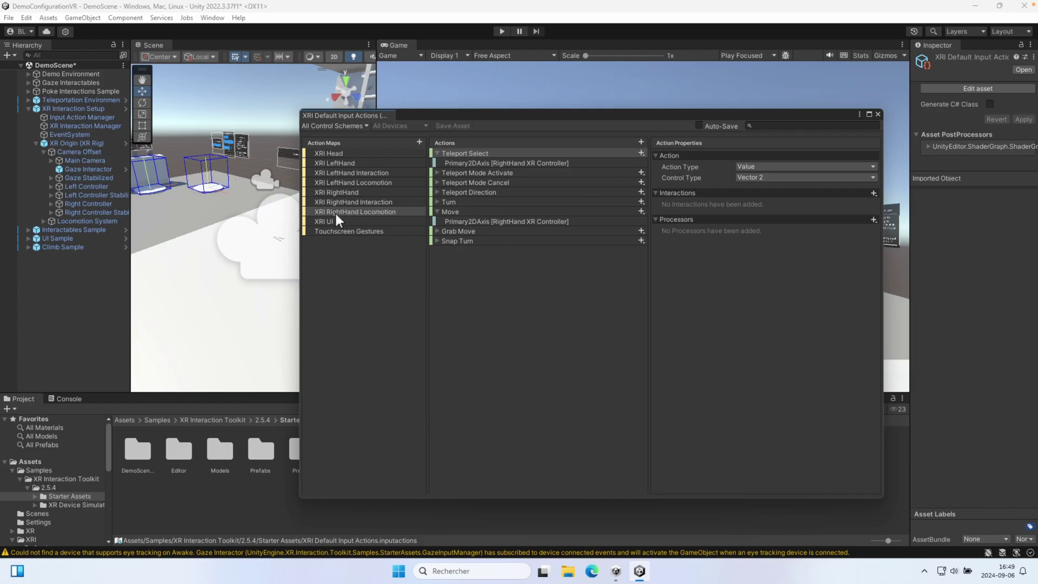
{"action": "left_click", "coordinate": [877, 114]}
{"action": "left_click", "coordinate": [556, 452]}
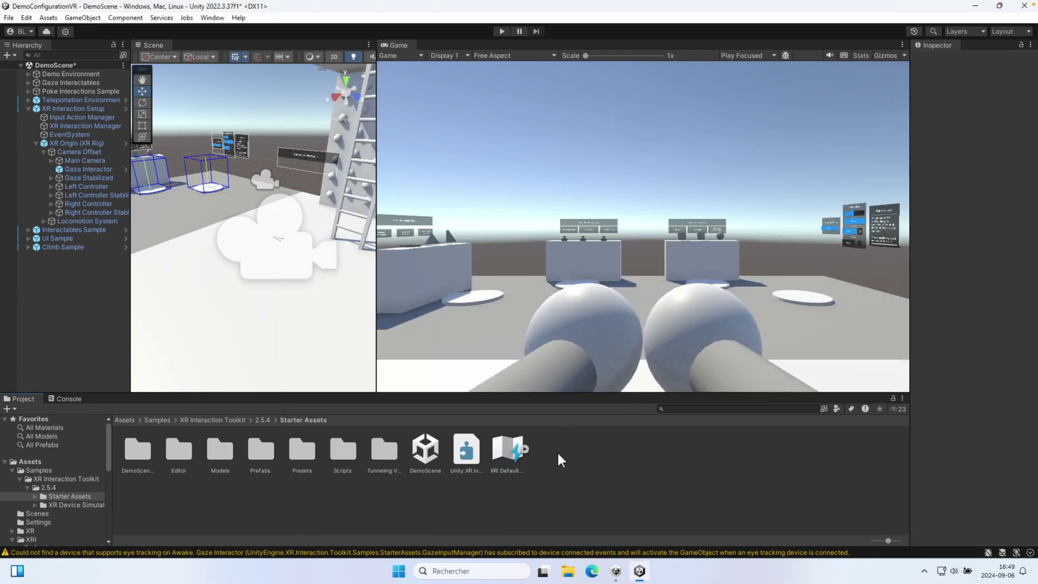